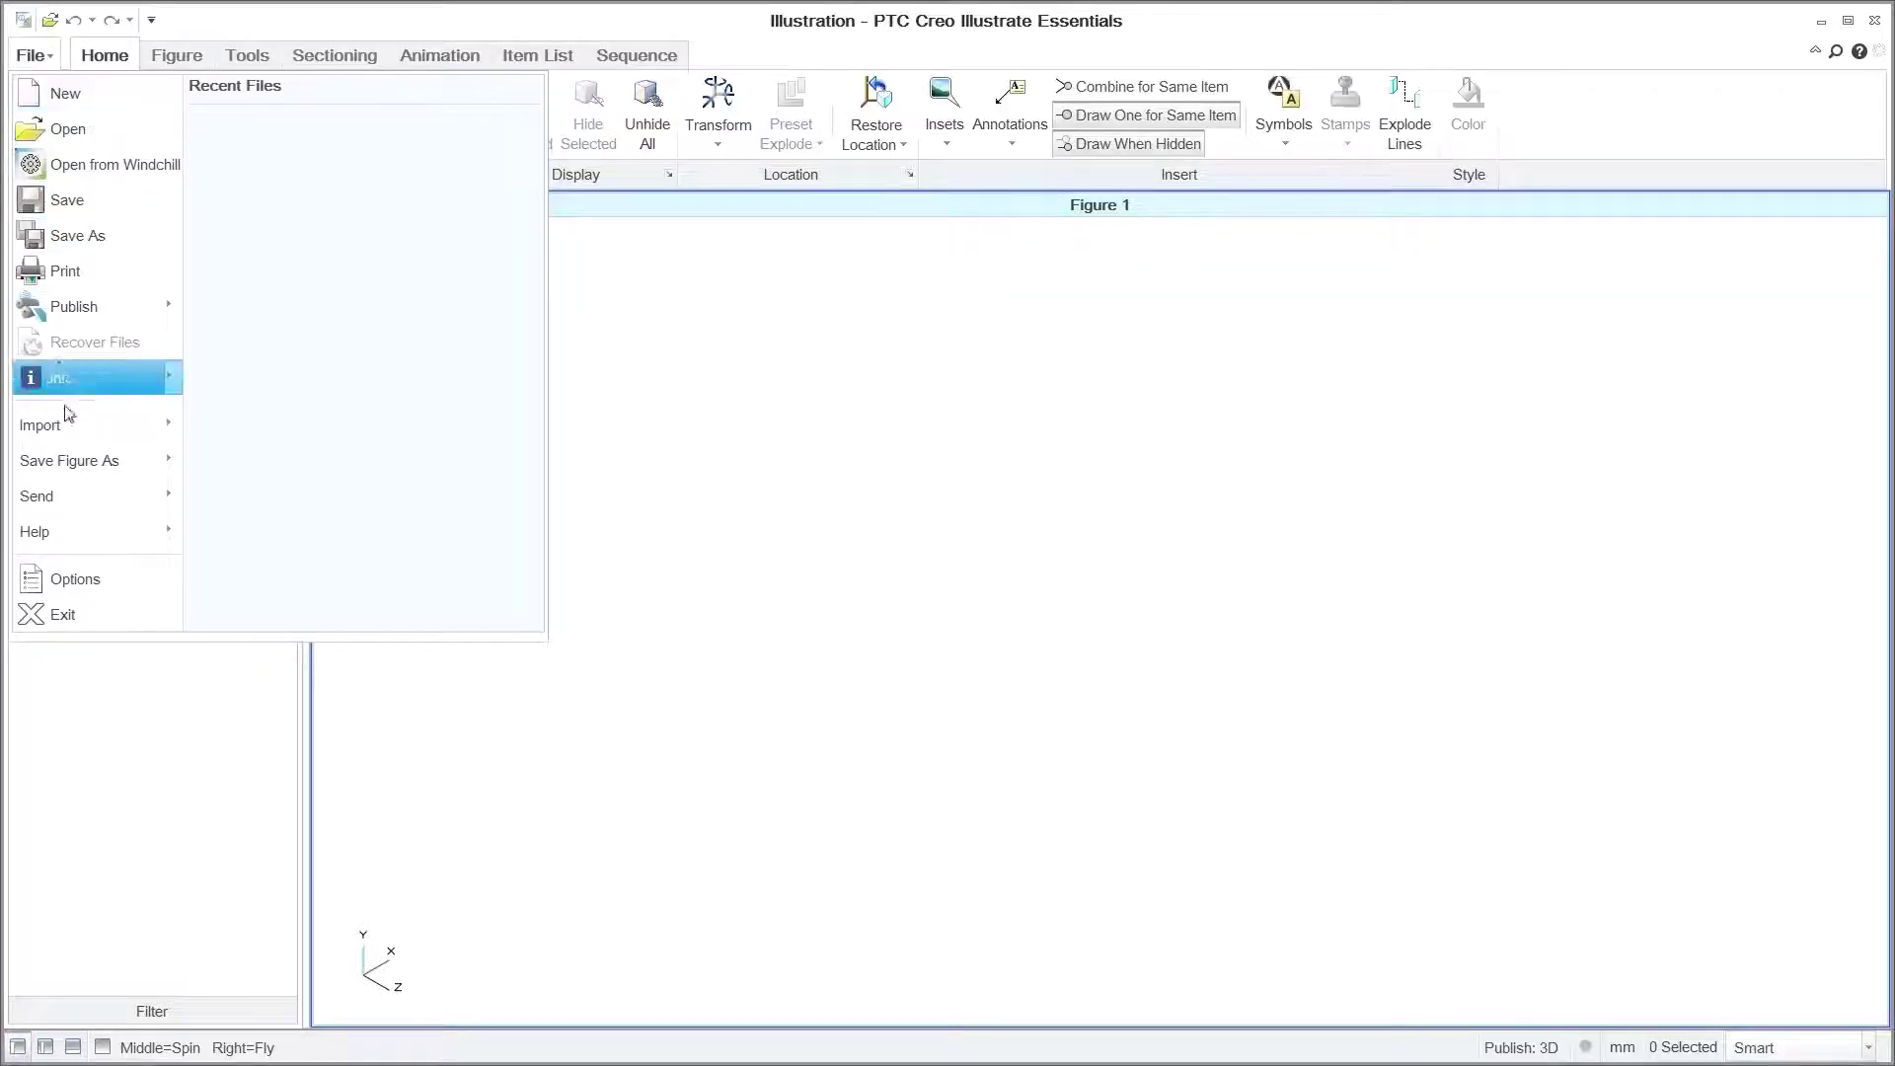
# - Link tlb840sm_loader.pvz as a Creo View file into Figure 1 and turn it to its rear-left side
pyautogui.moveTo(73, 431)
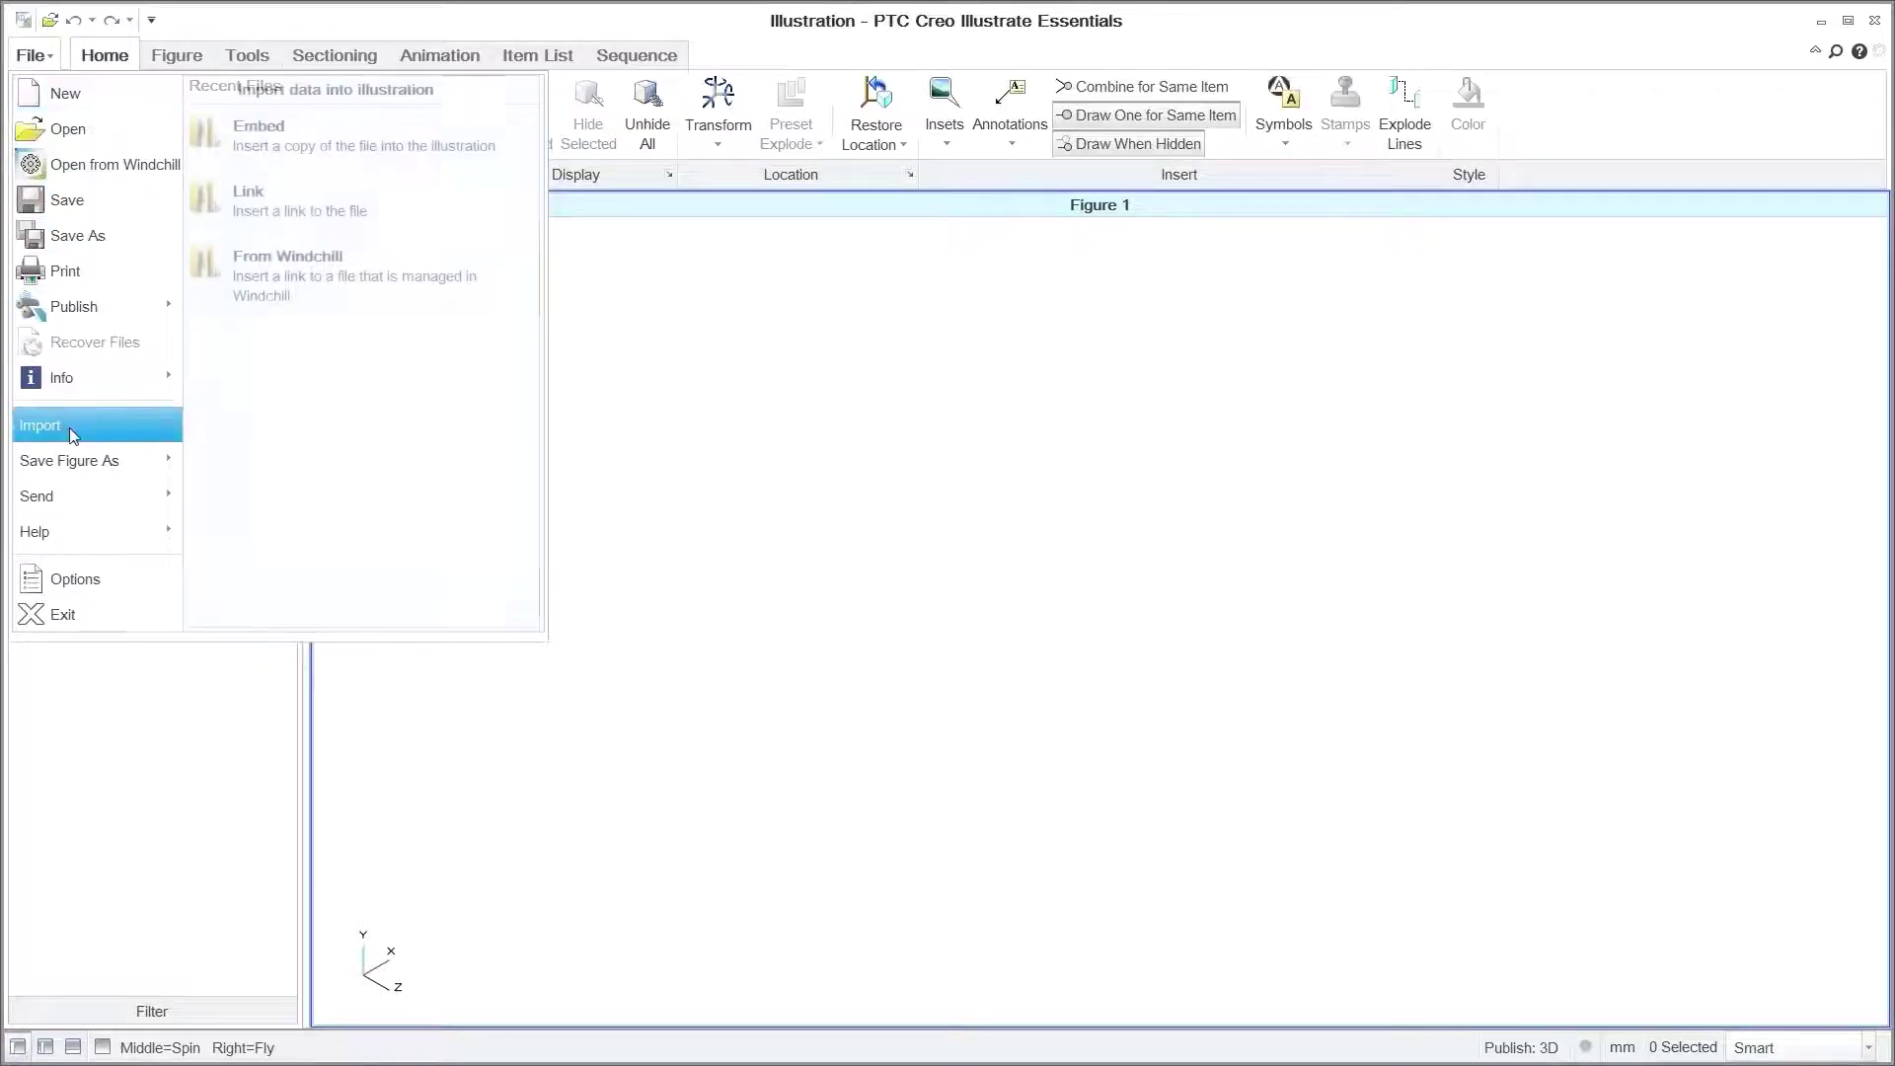
pyautogui.click(316, 202)
pyautogui.click(1421, 781)
pyautogui.click(1428, 807)
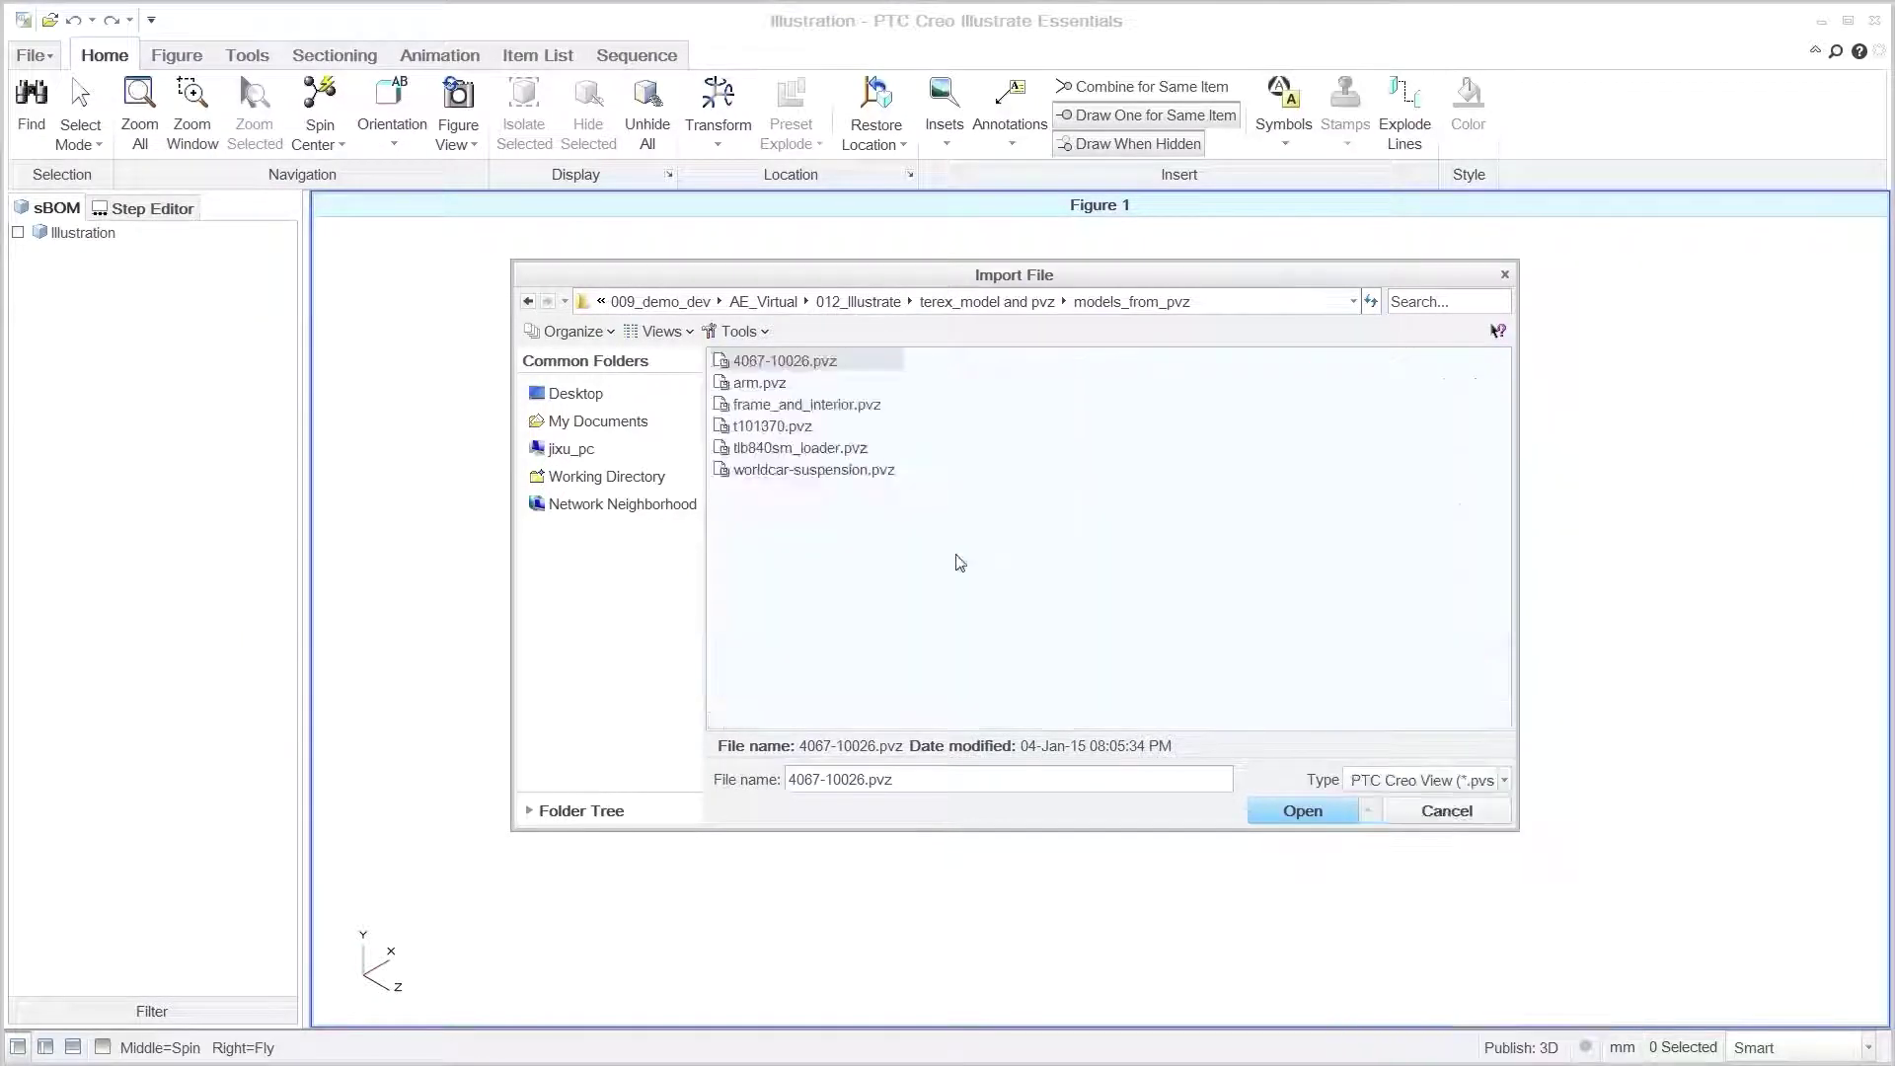
pyautogui.click(827, 452)
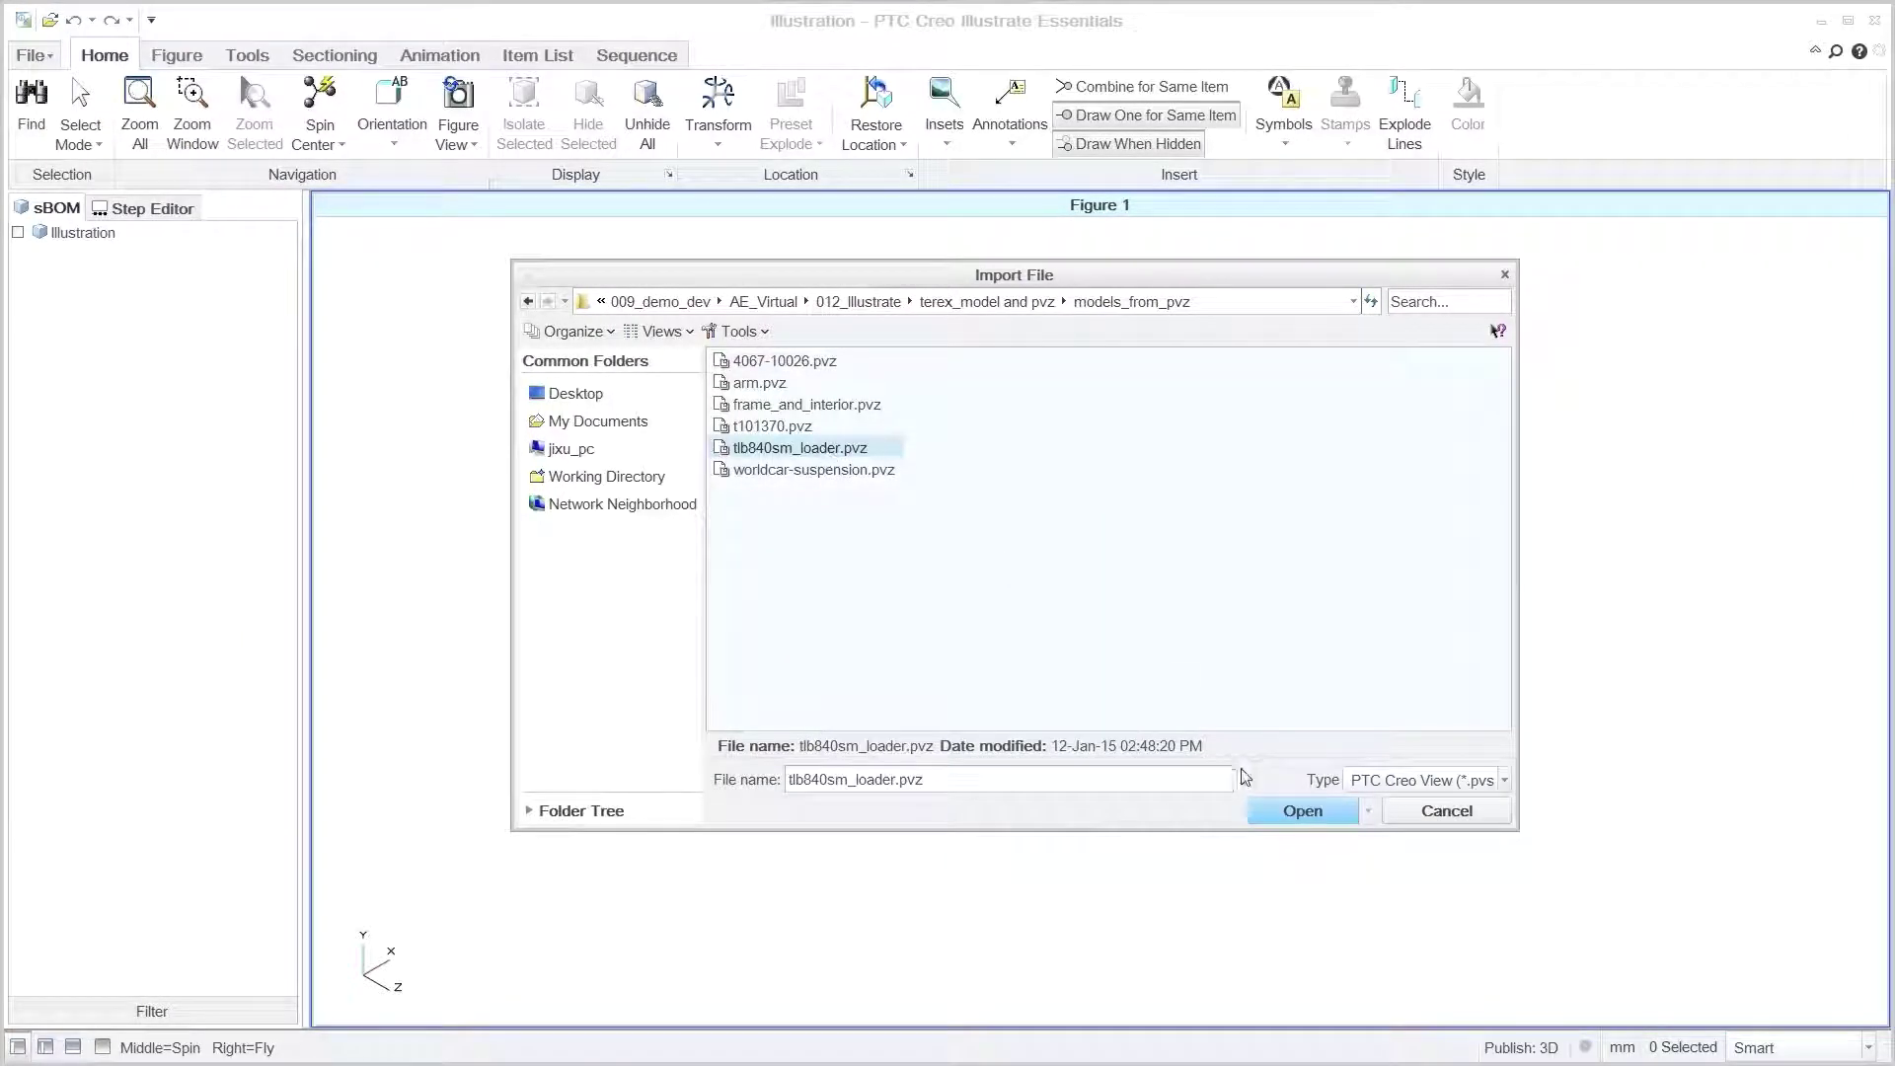
pyautogui.click(1280, 815)
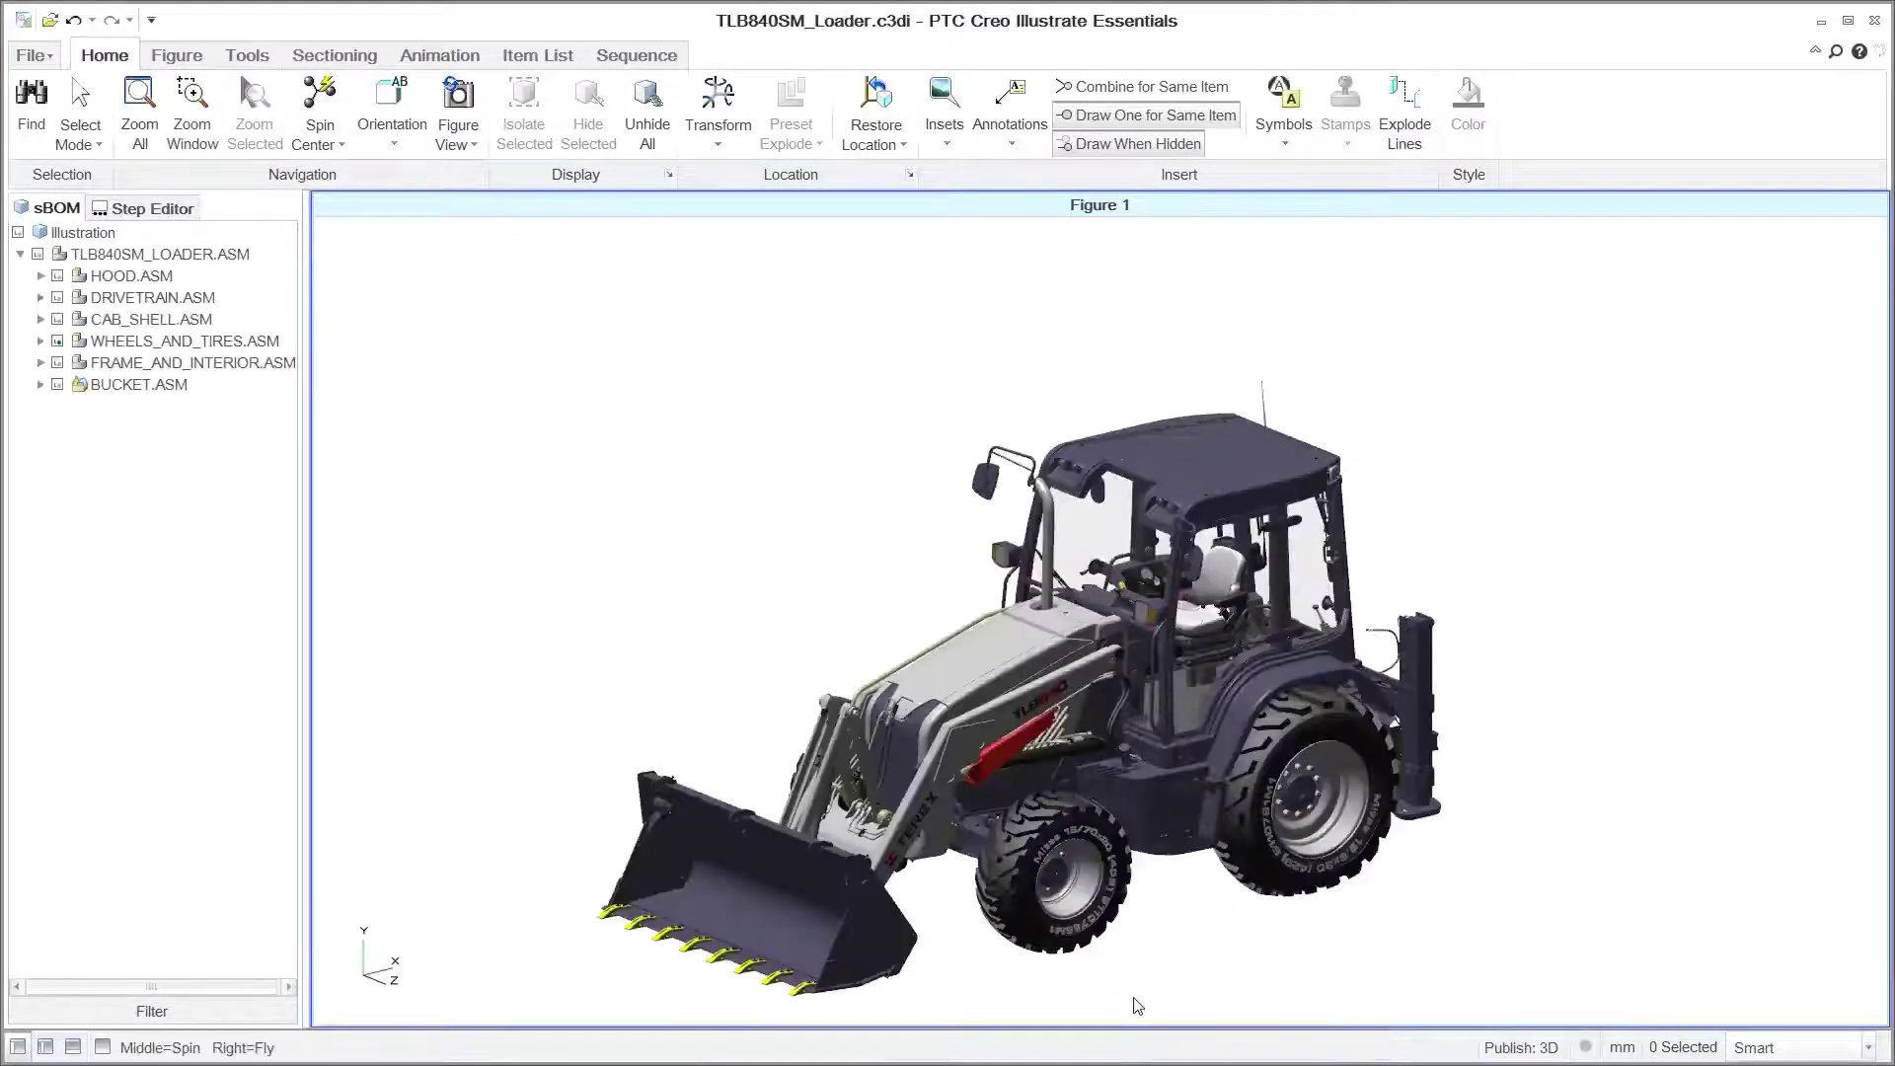
pyautogui.moveTo(1137, 1005); pyautogui.dragTo(681, 648, button='middle')
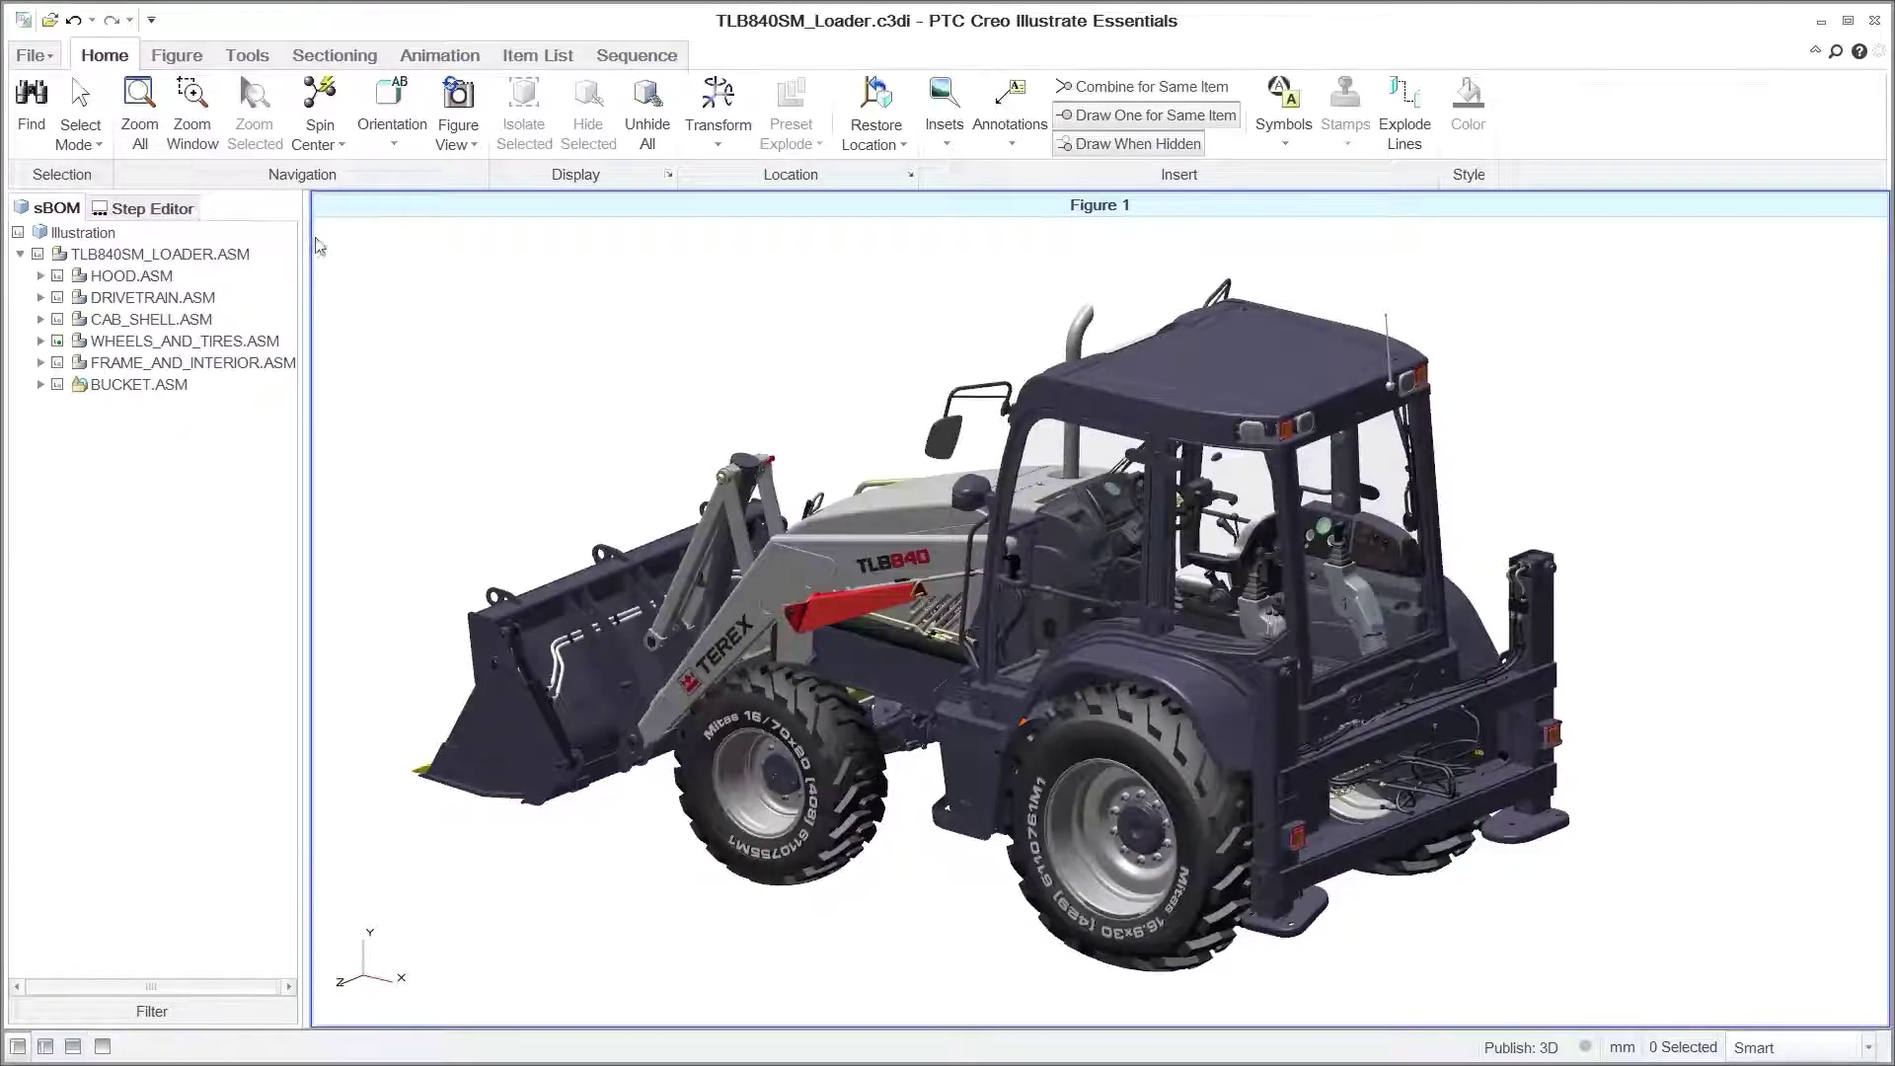
# - Link the arm.asm Creo assembly into the illustration and dismiss its position properties
pyautogui.click(37, 57)
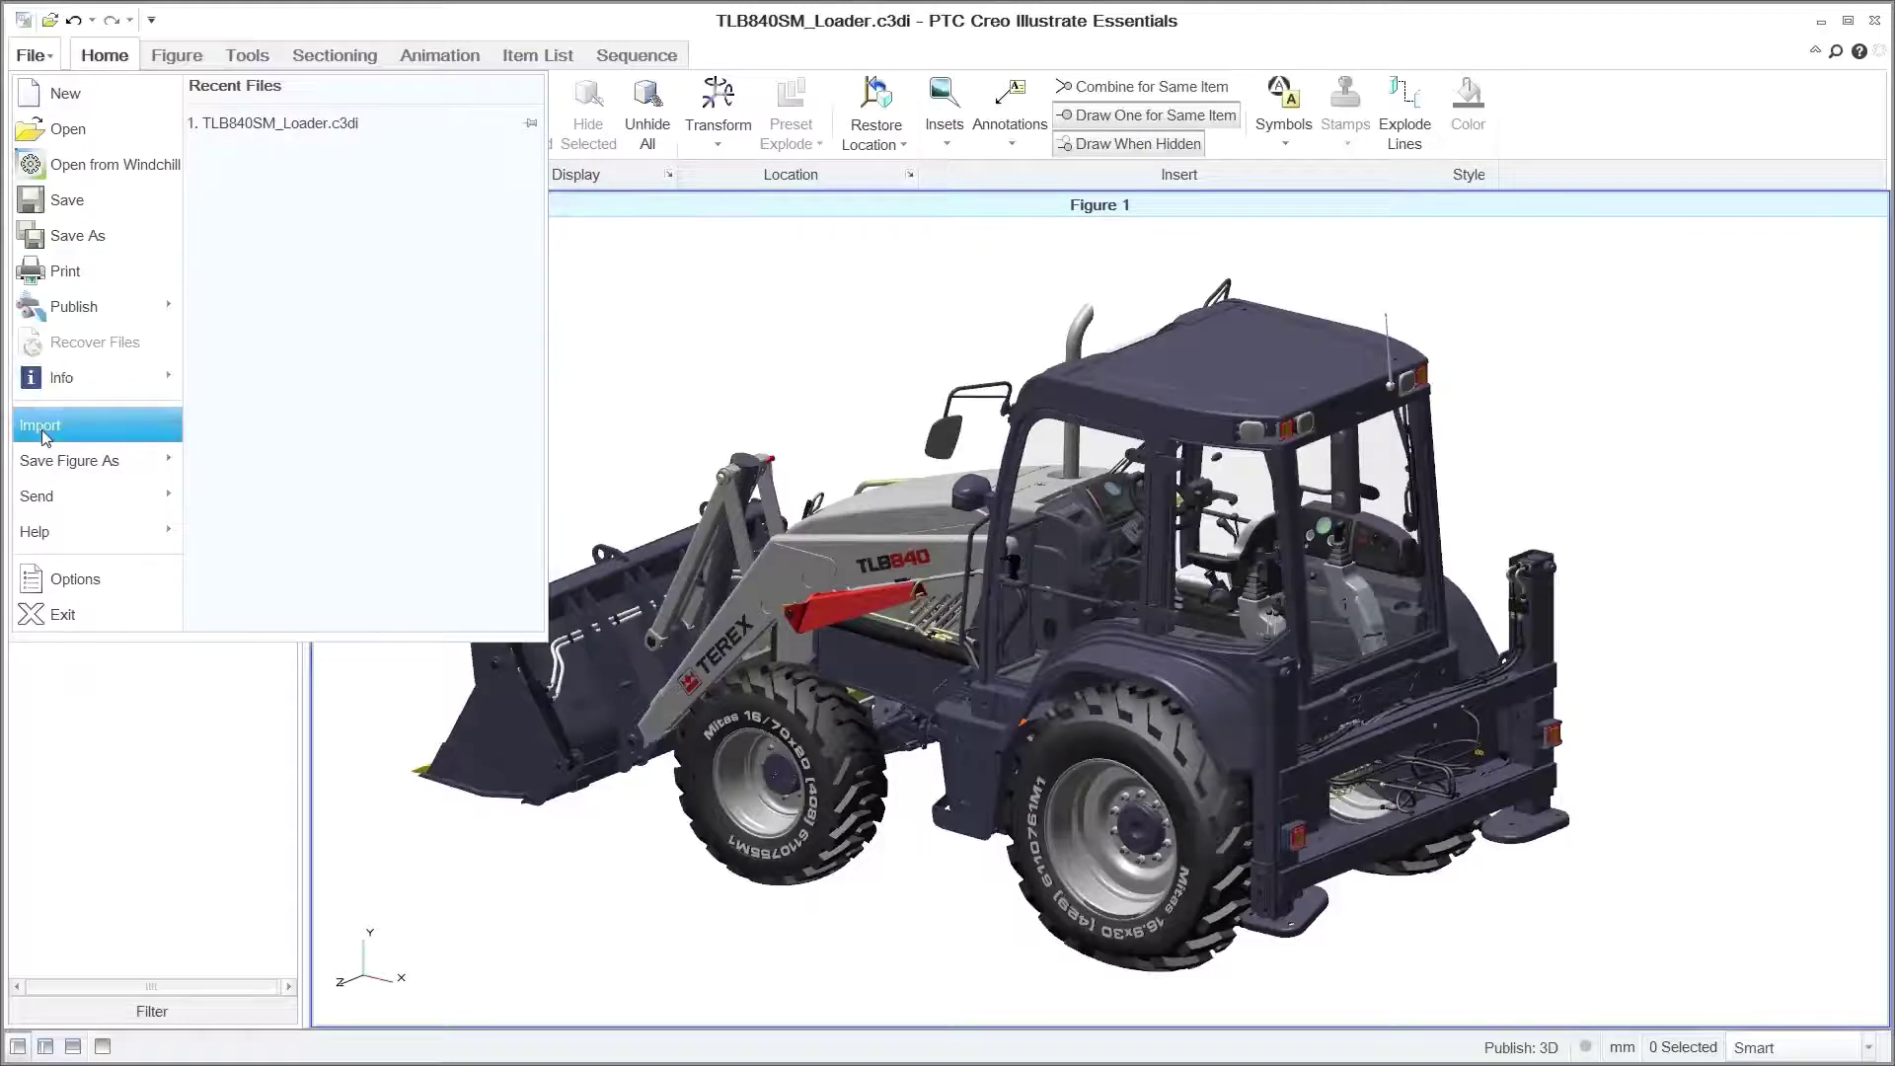
pyautogui.moveTo(44, 438)
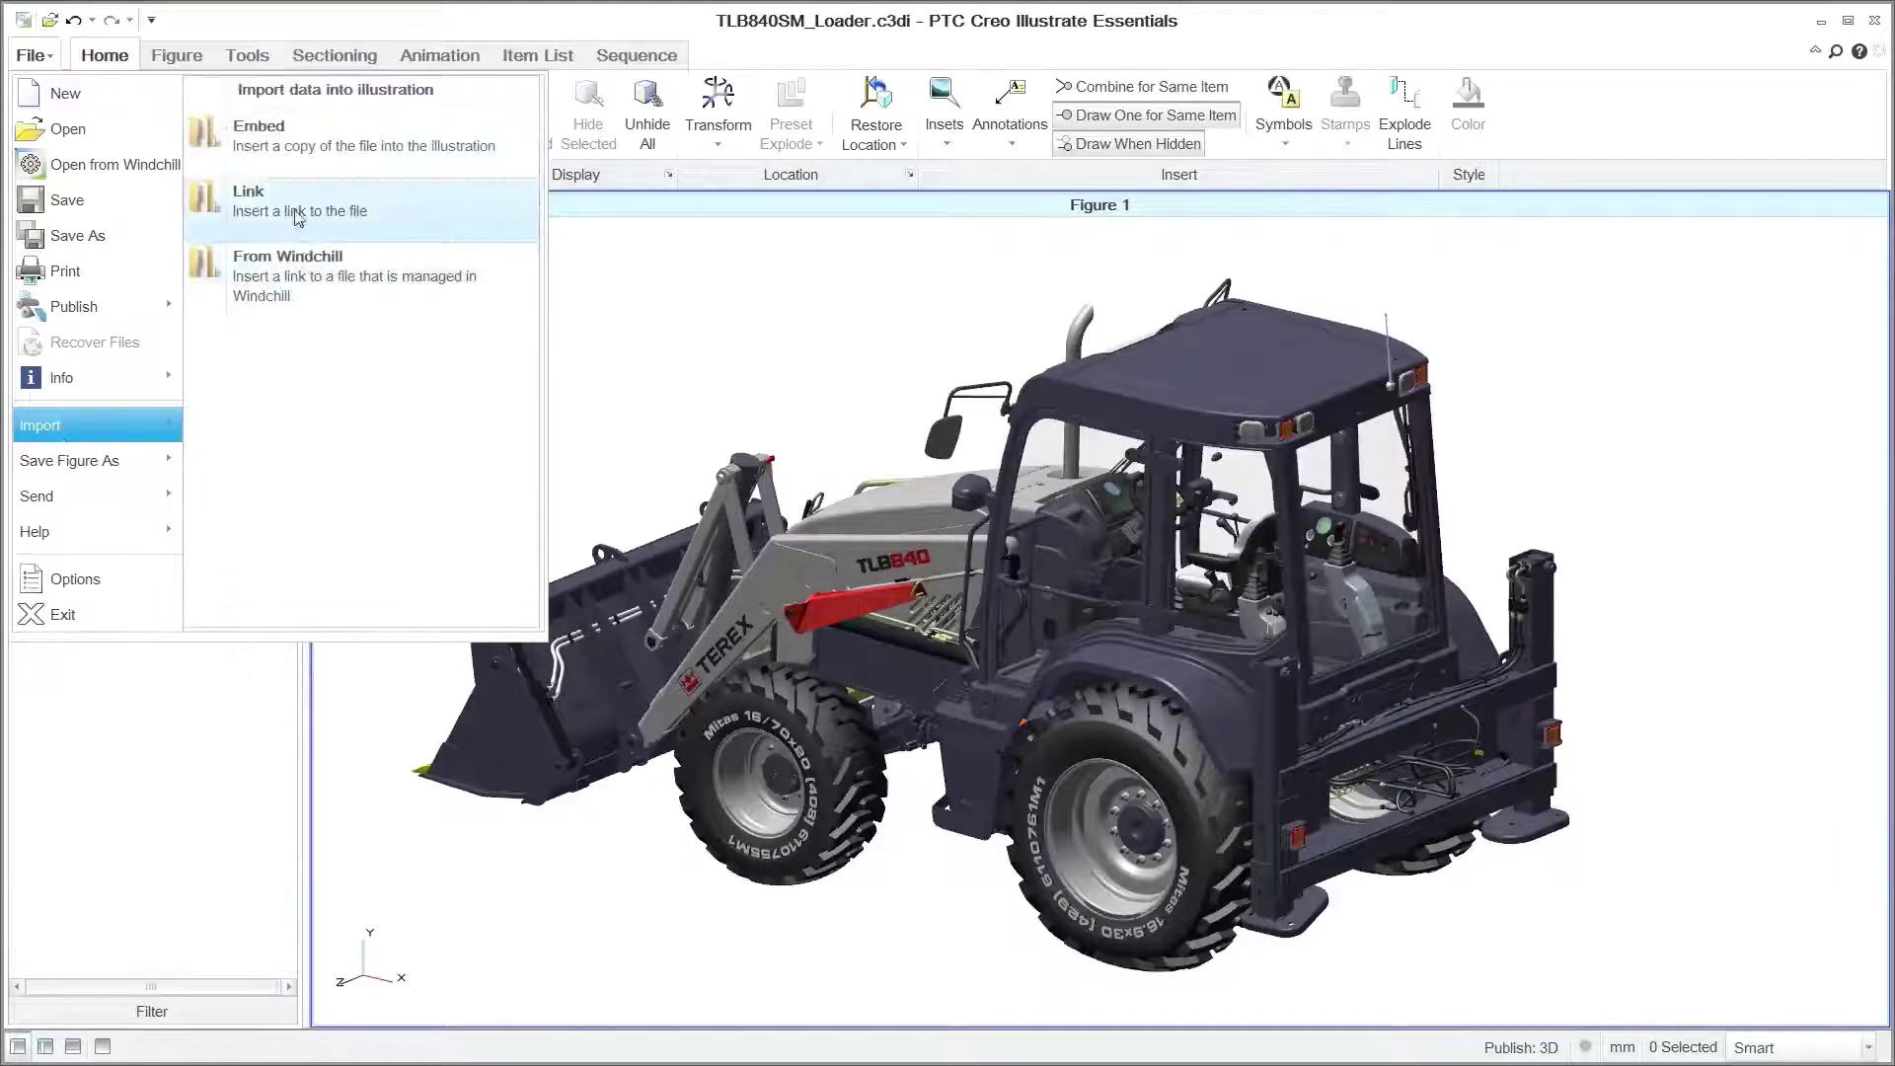
pyautogui.click(296, 205)
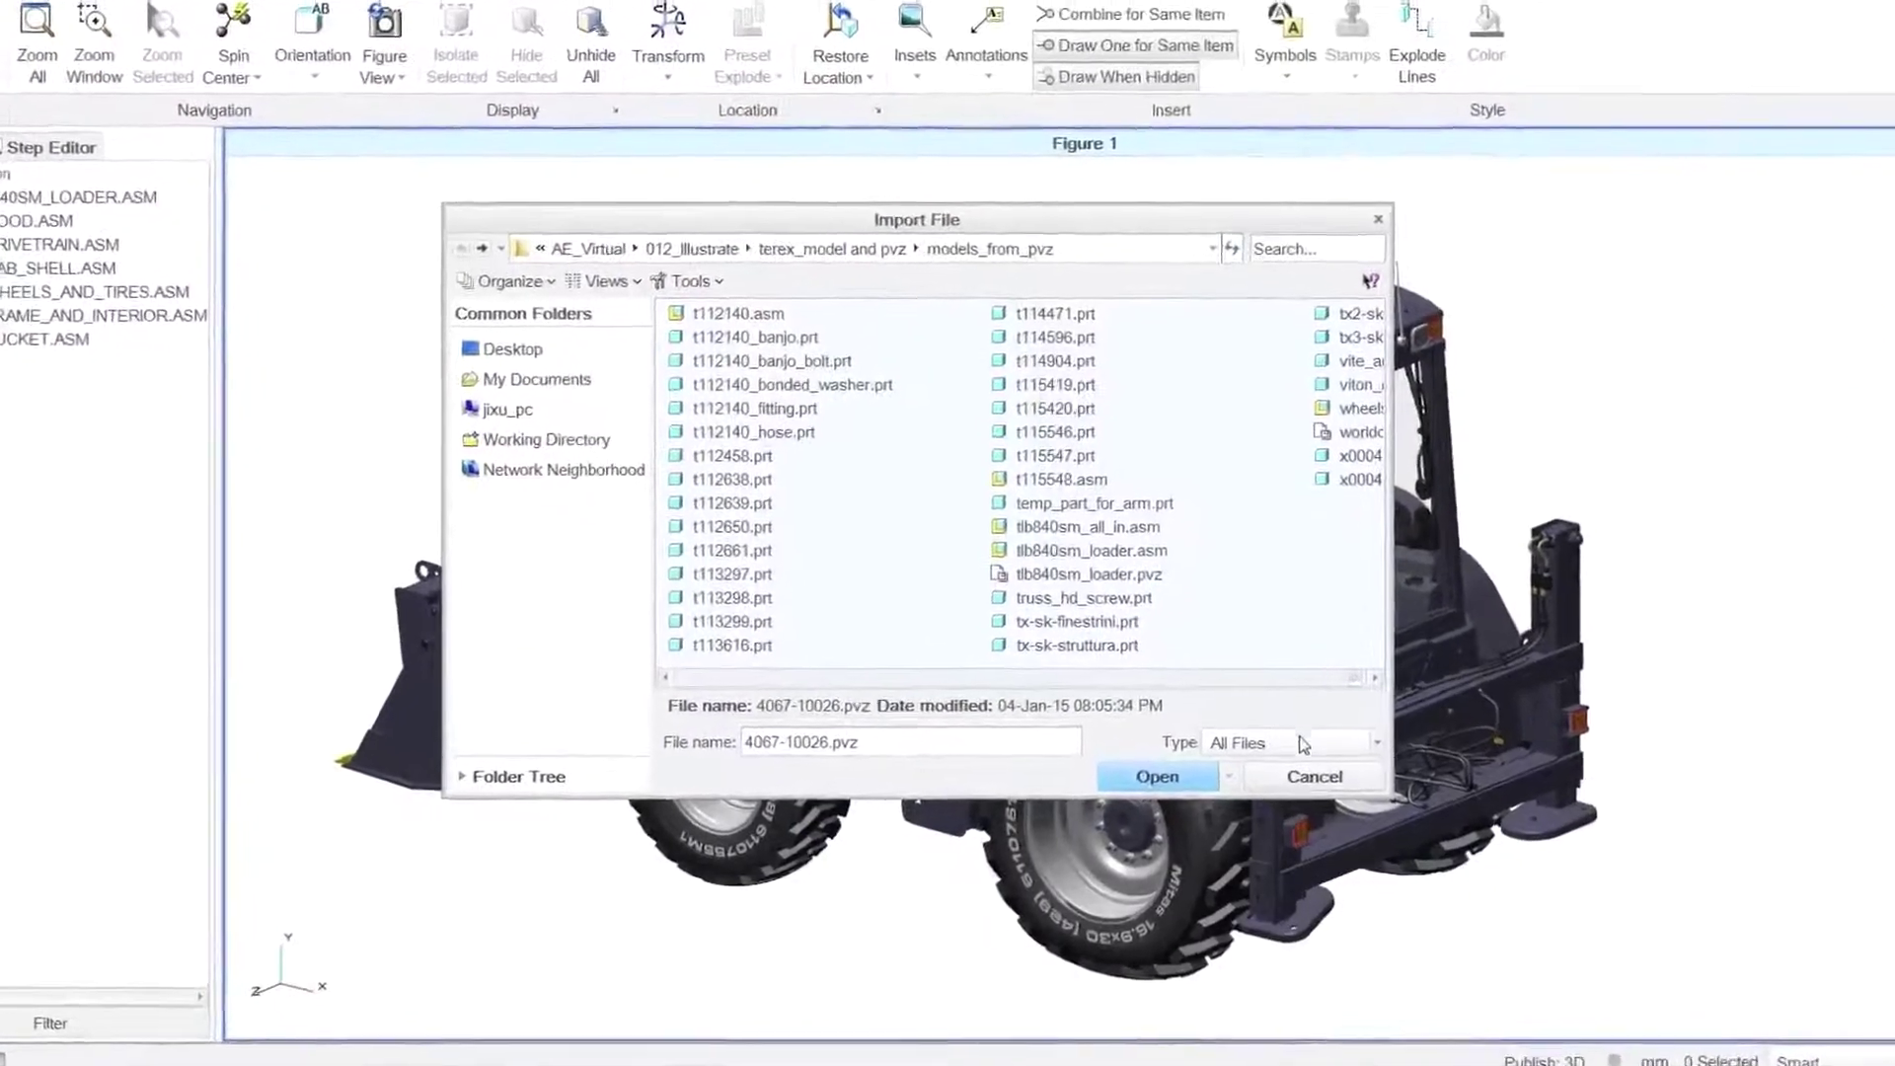
pyautogui.click(1303, 754)
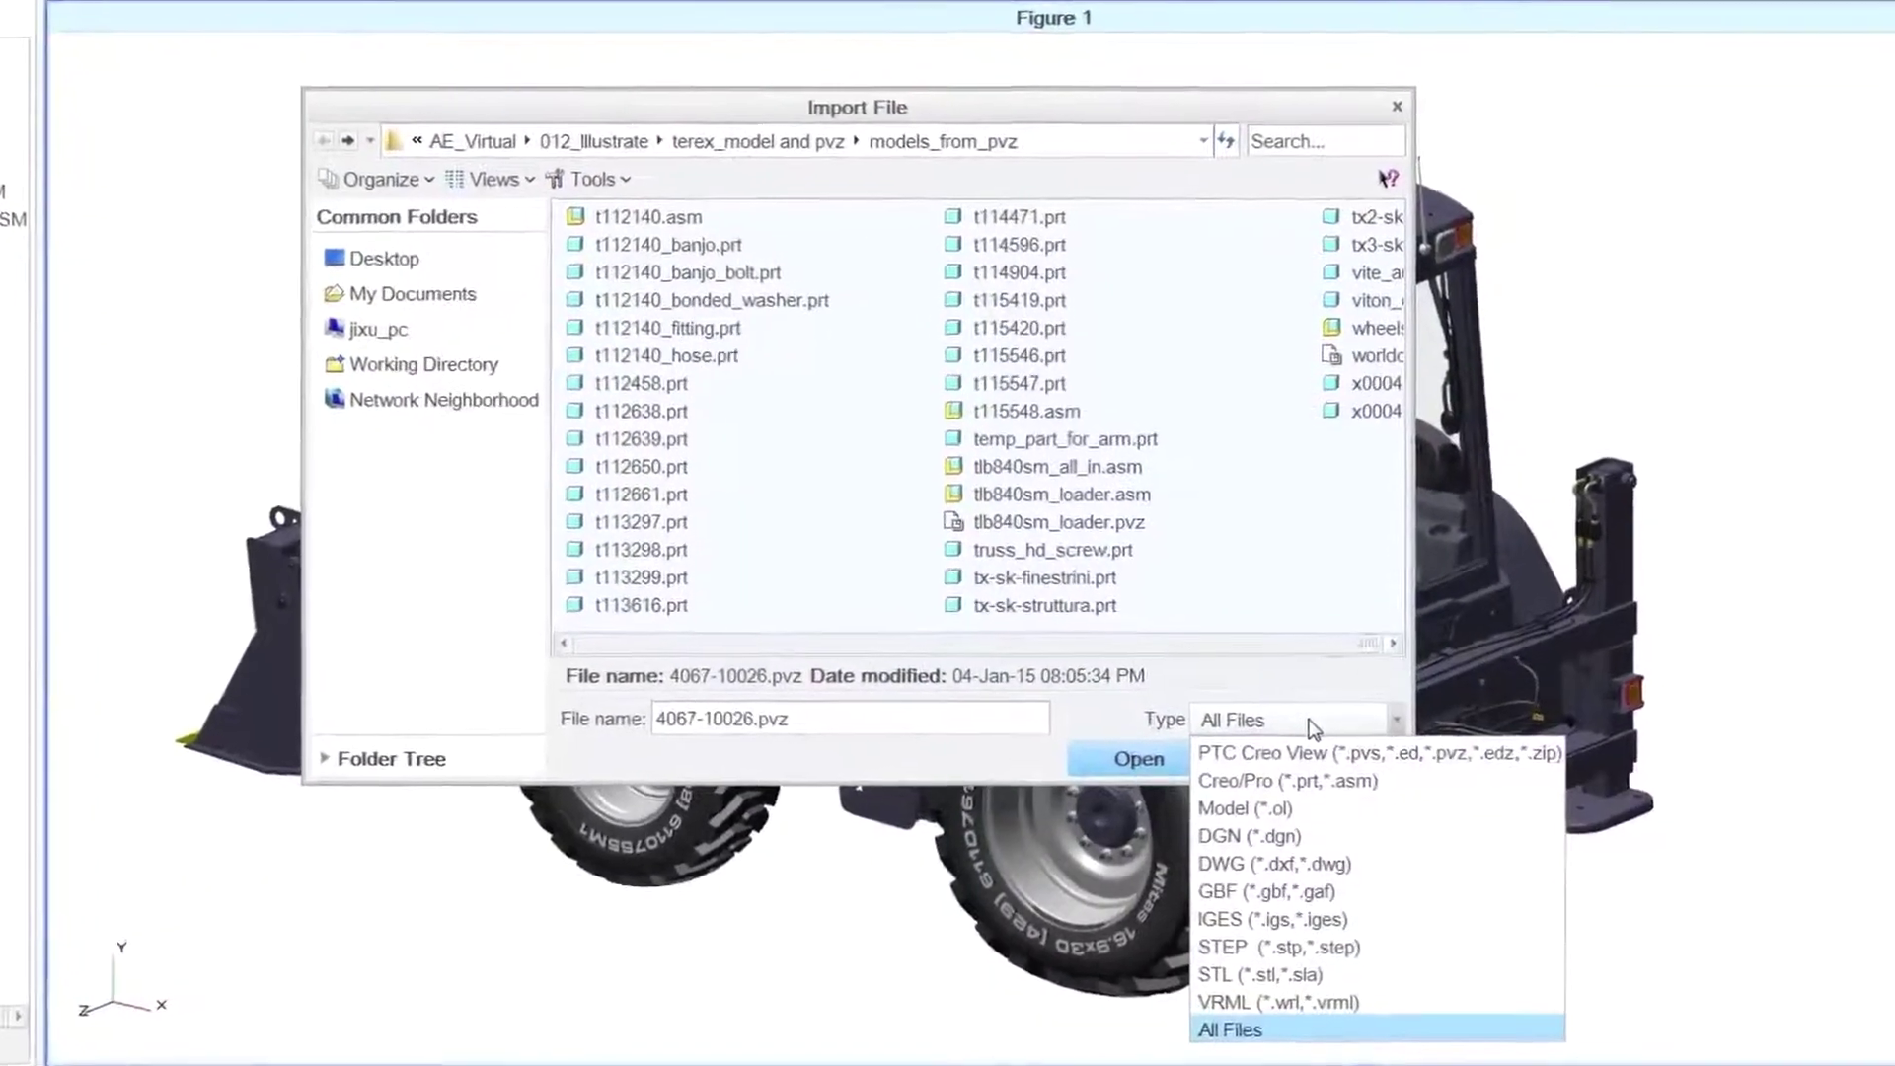
pyautogui.click(1314, 774)
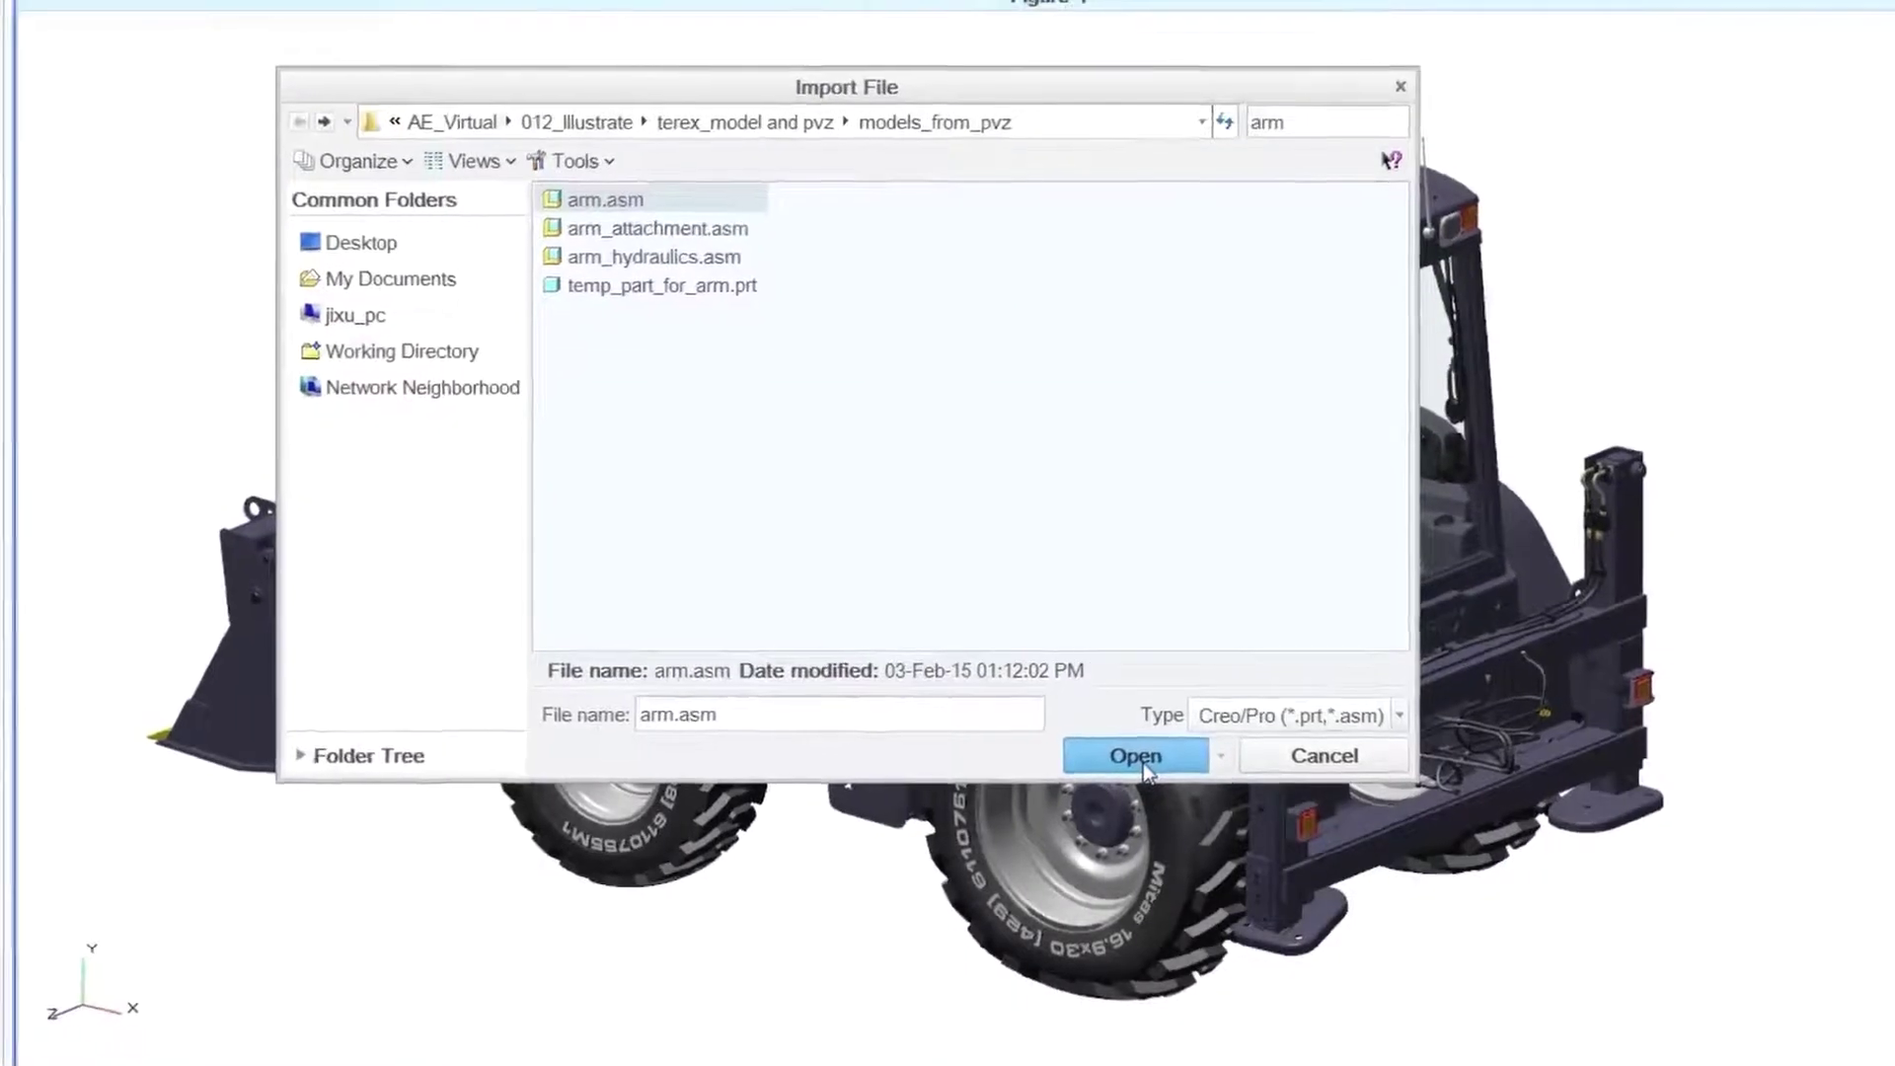
pyautogui.click(1143, 762)
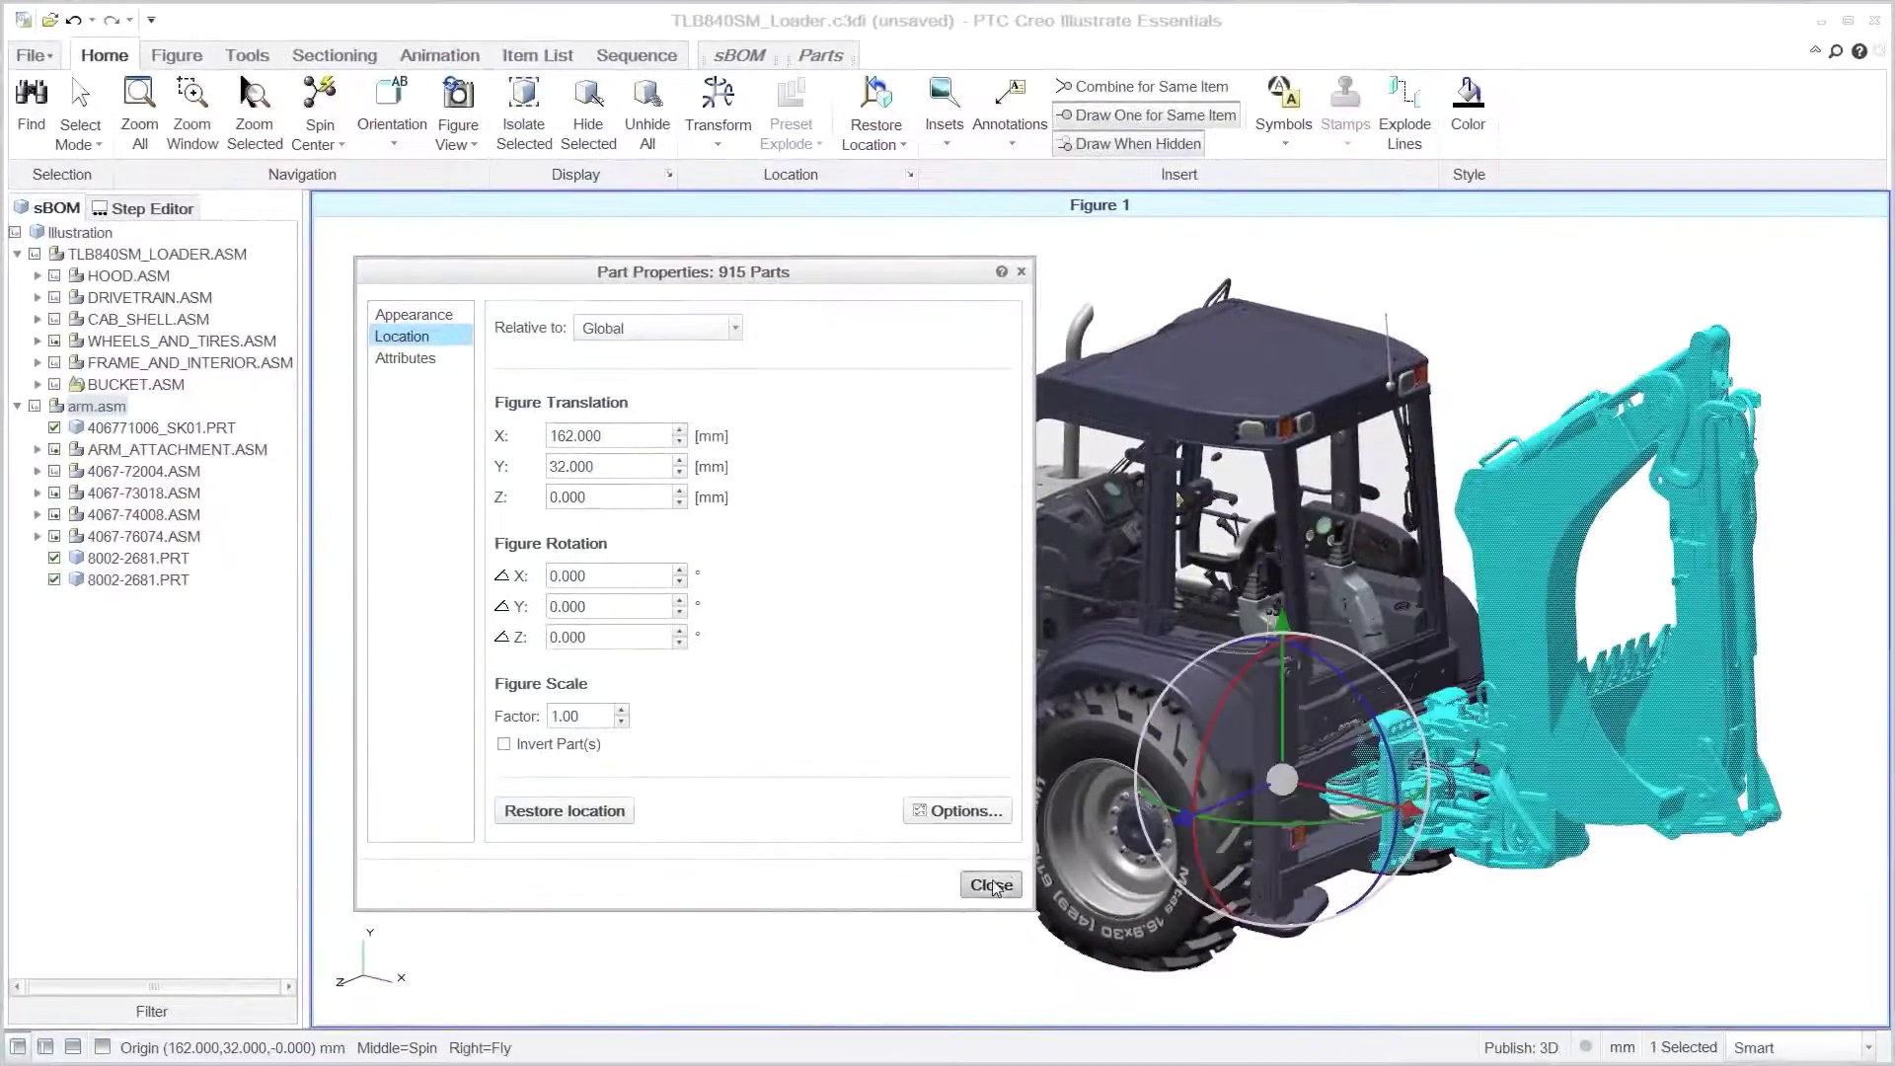
pyautogui.click(992, 885)
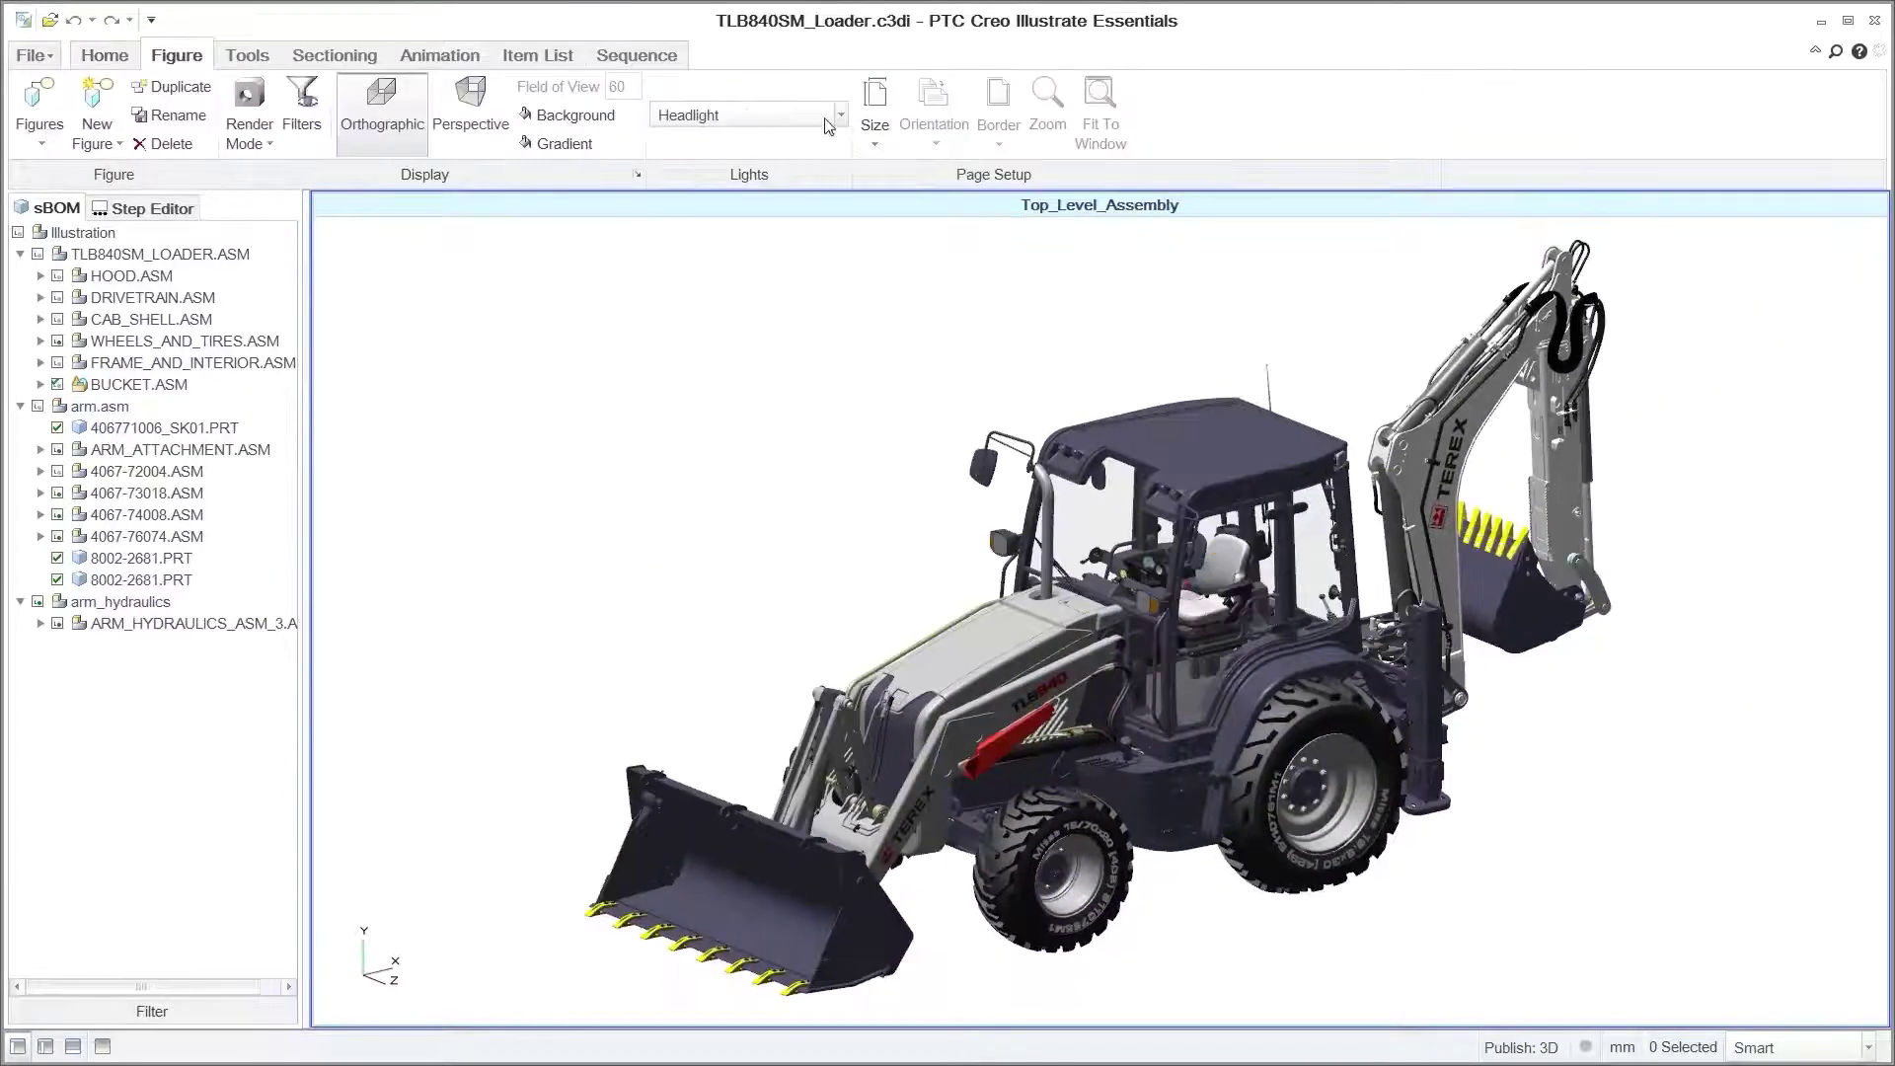
# - Set lighting to 2 Lights, render as black HLR line art after trying other styles, and use perspective
pyautogui.click(828, 120)
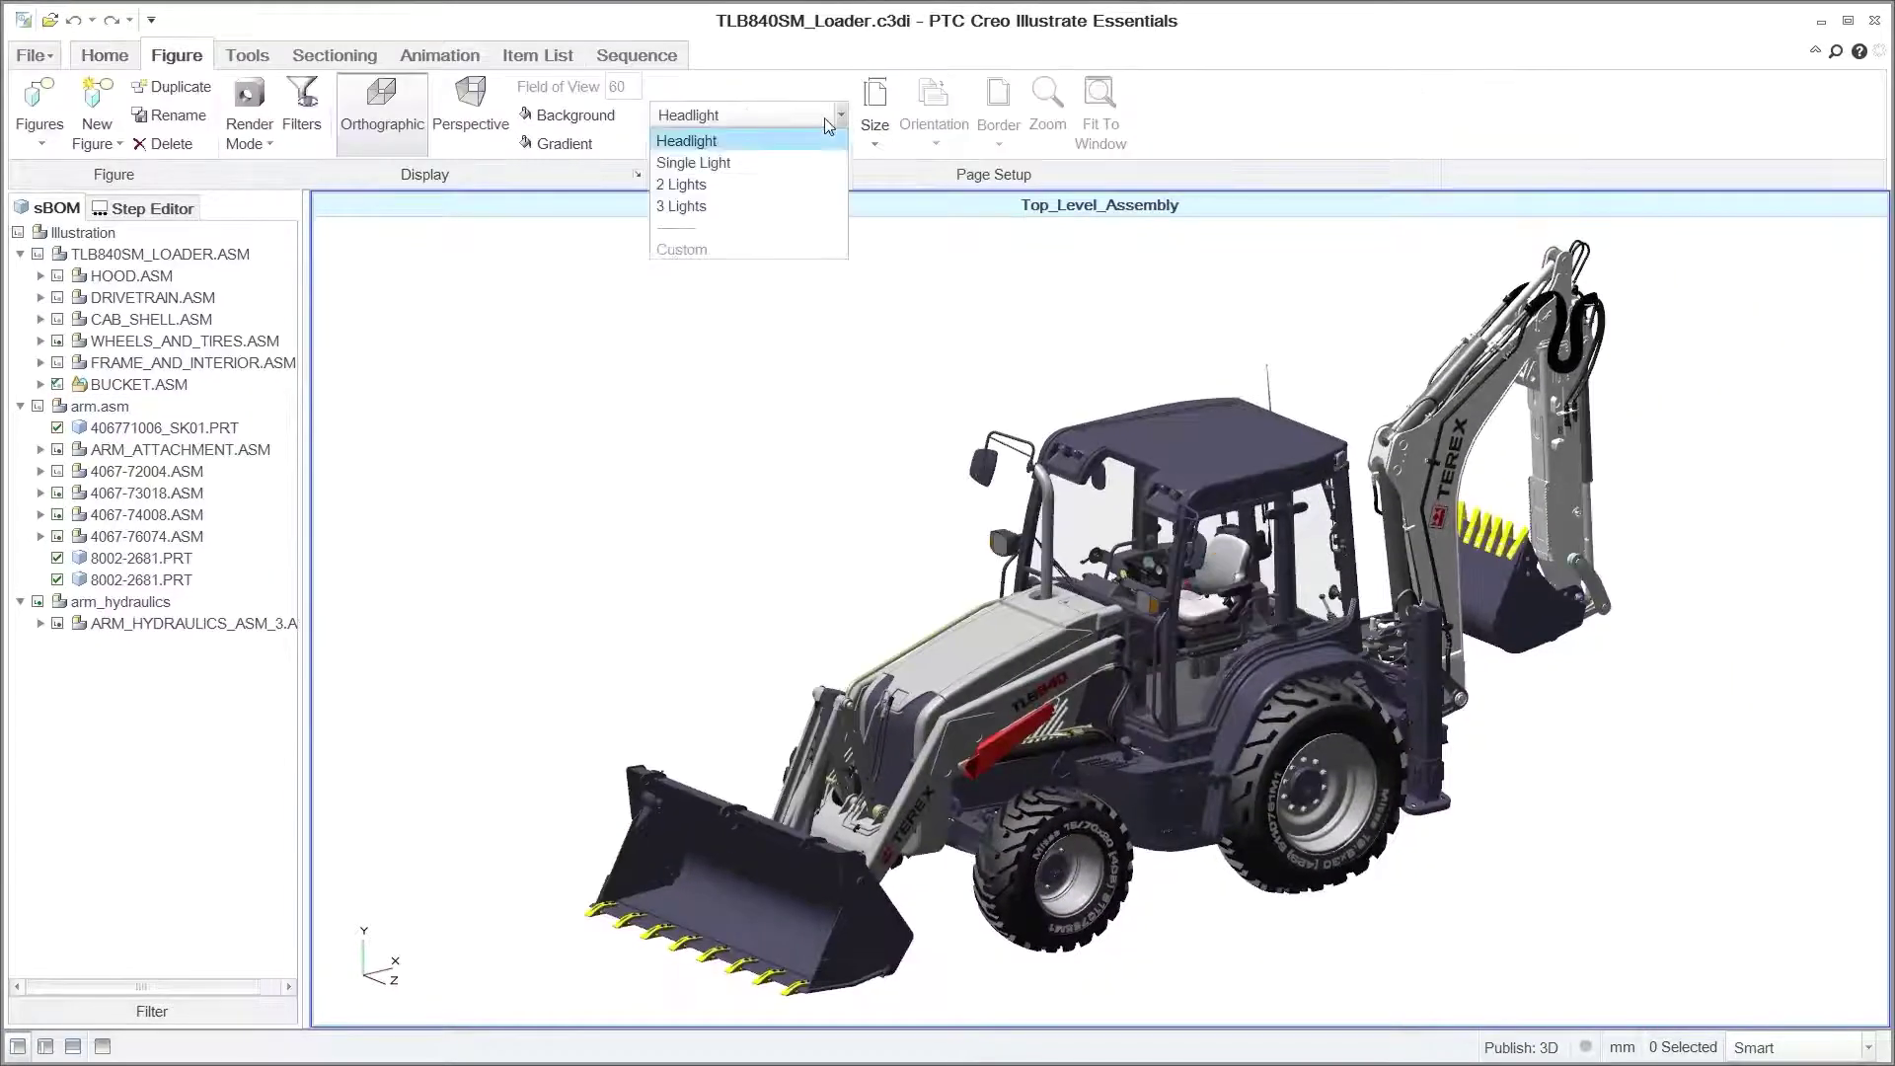
pyautogui.click(744, 185)
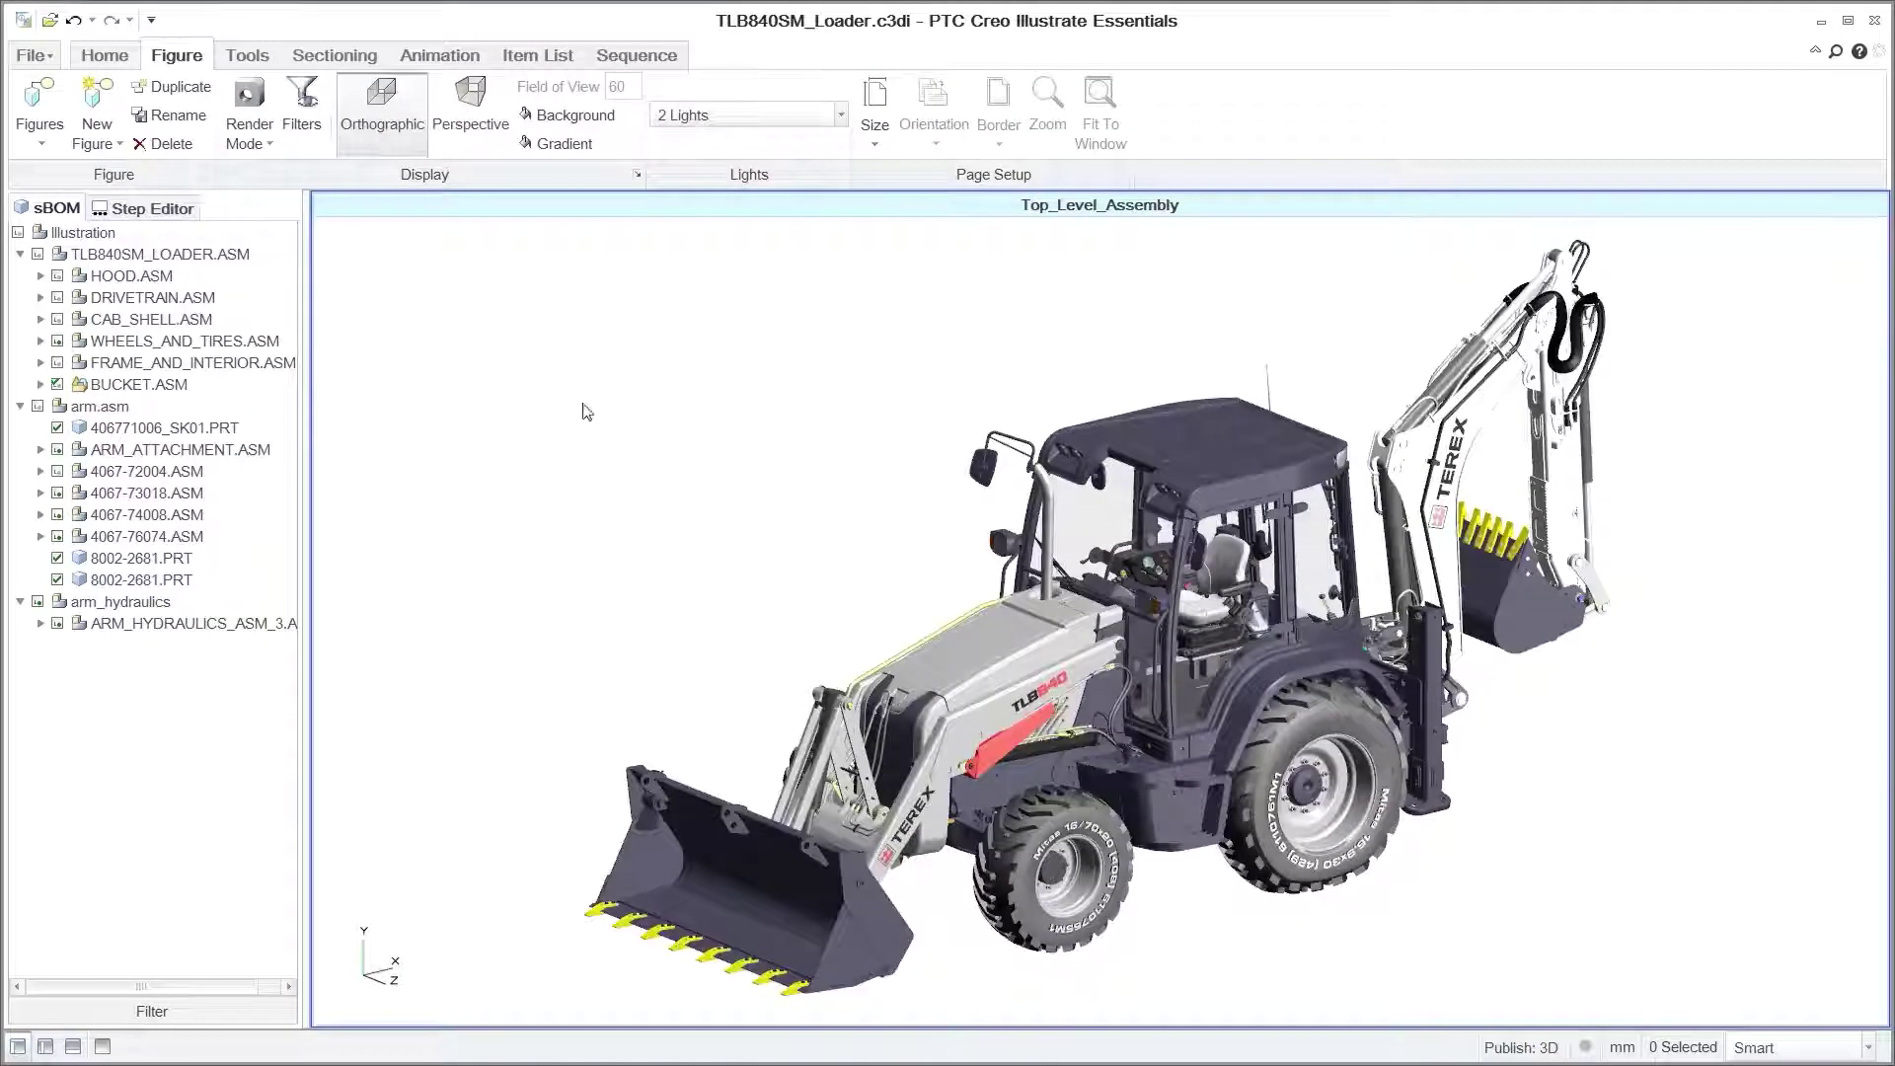
pyautogui.click(248, 146)
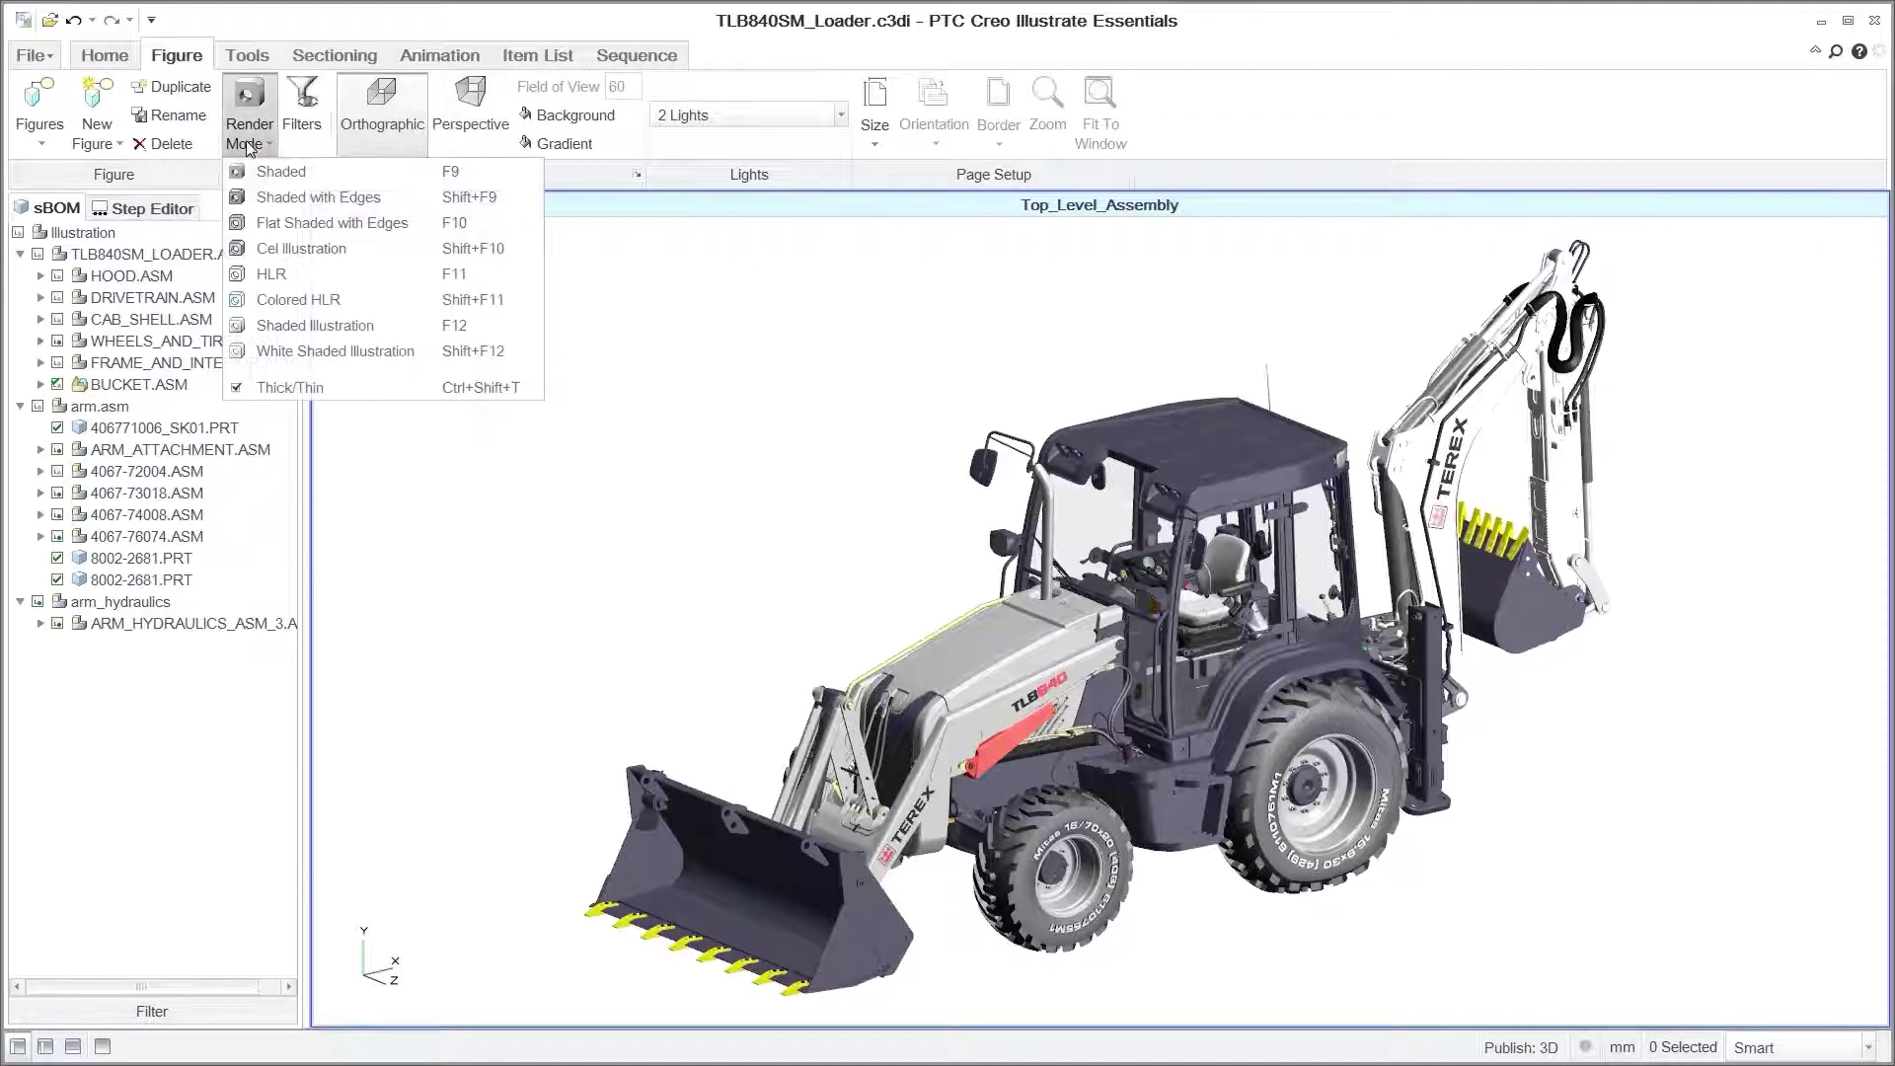
pyautogui.click(297, 225)
pyautogui.click(248, 118)
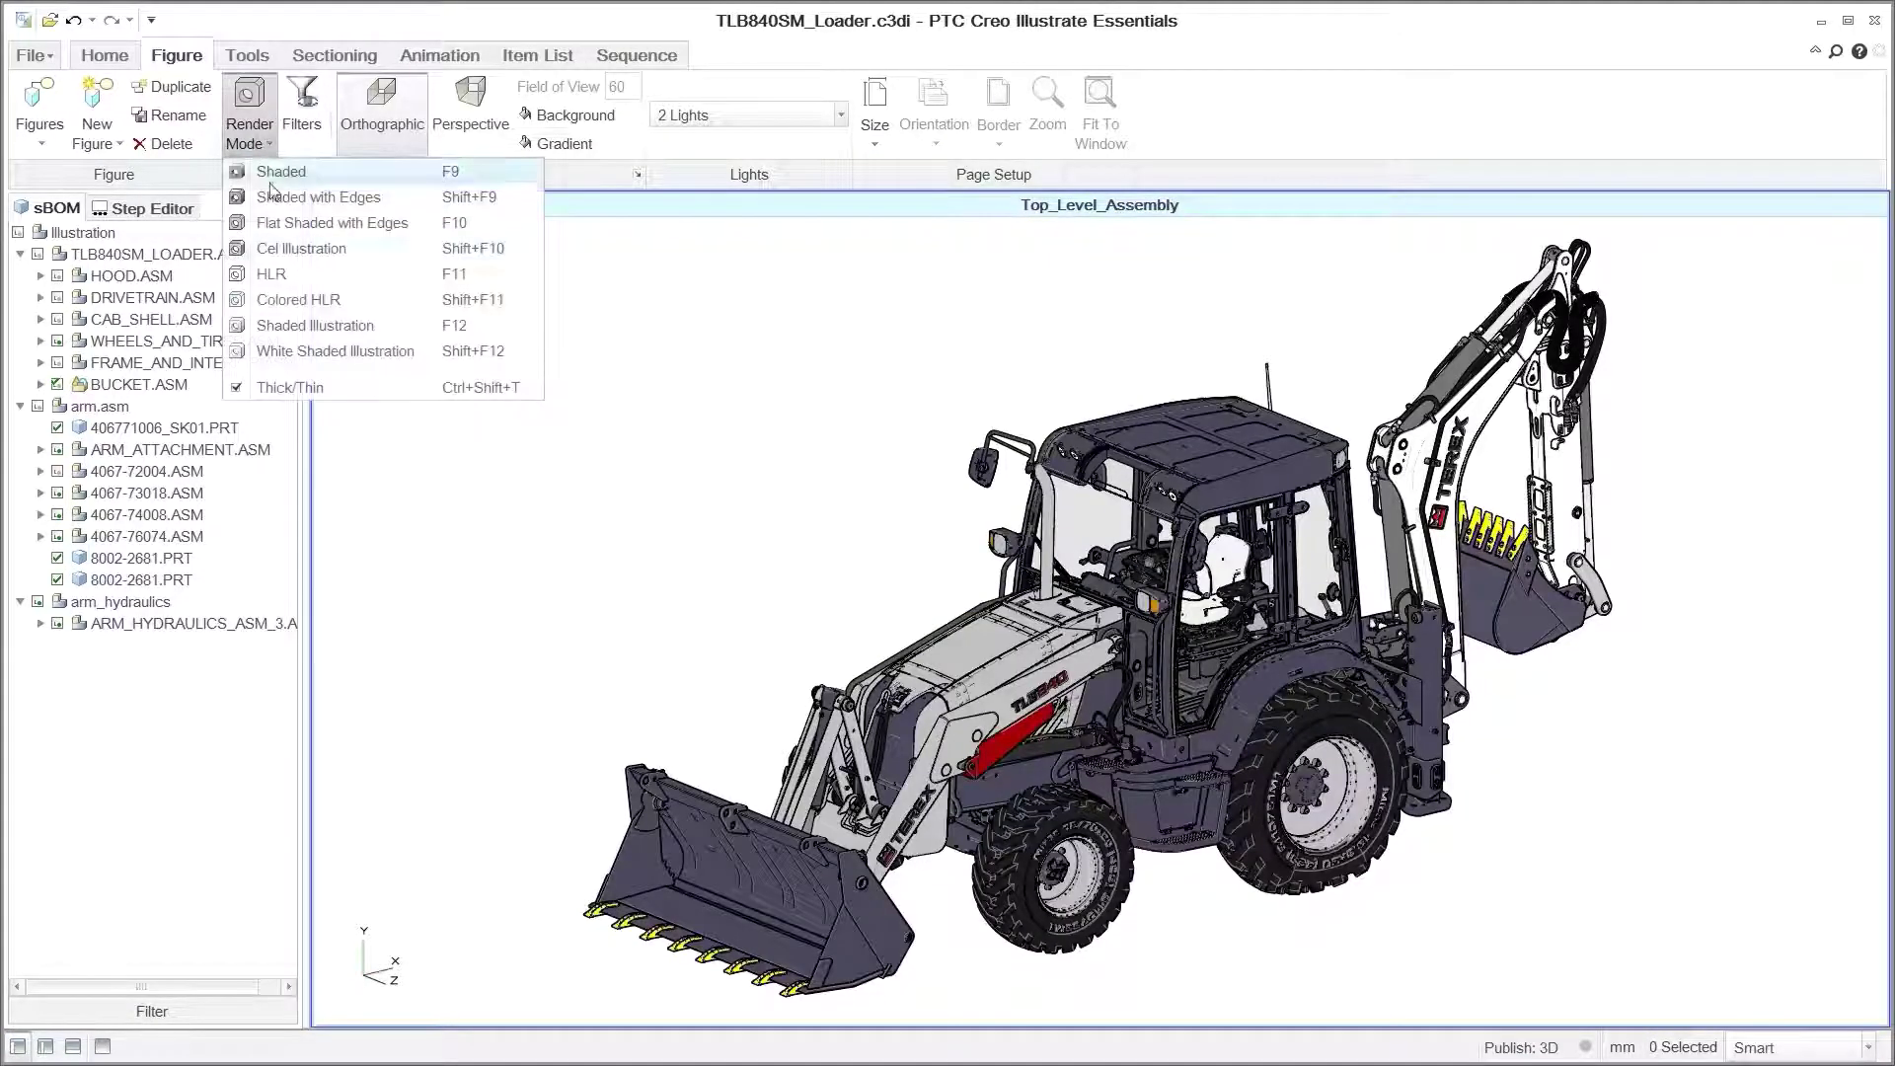
pyautogui.click(311, 325)
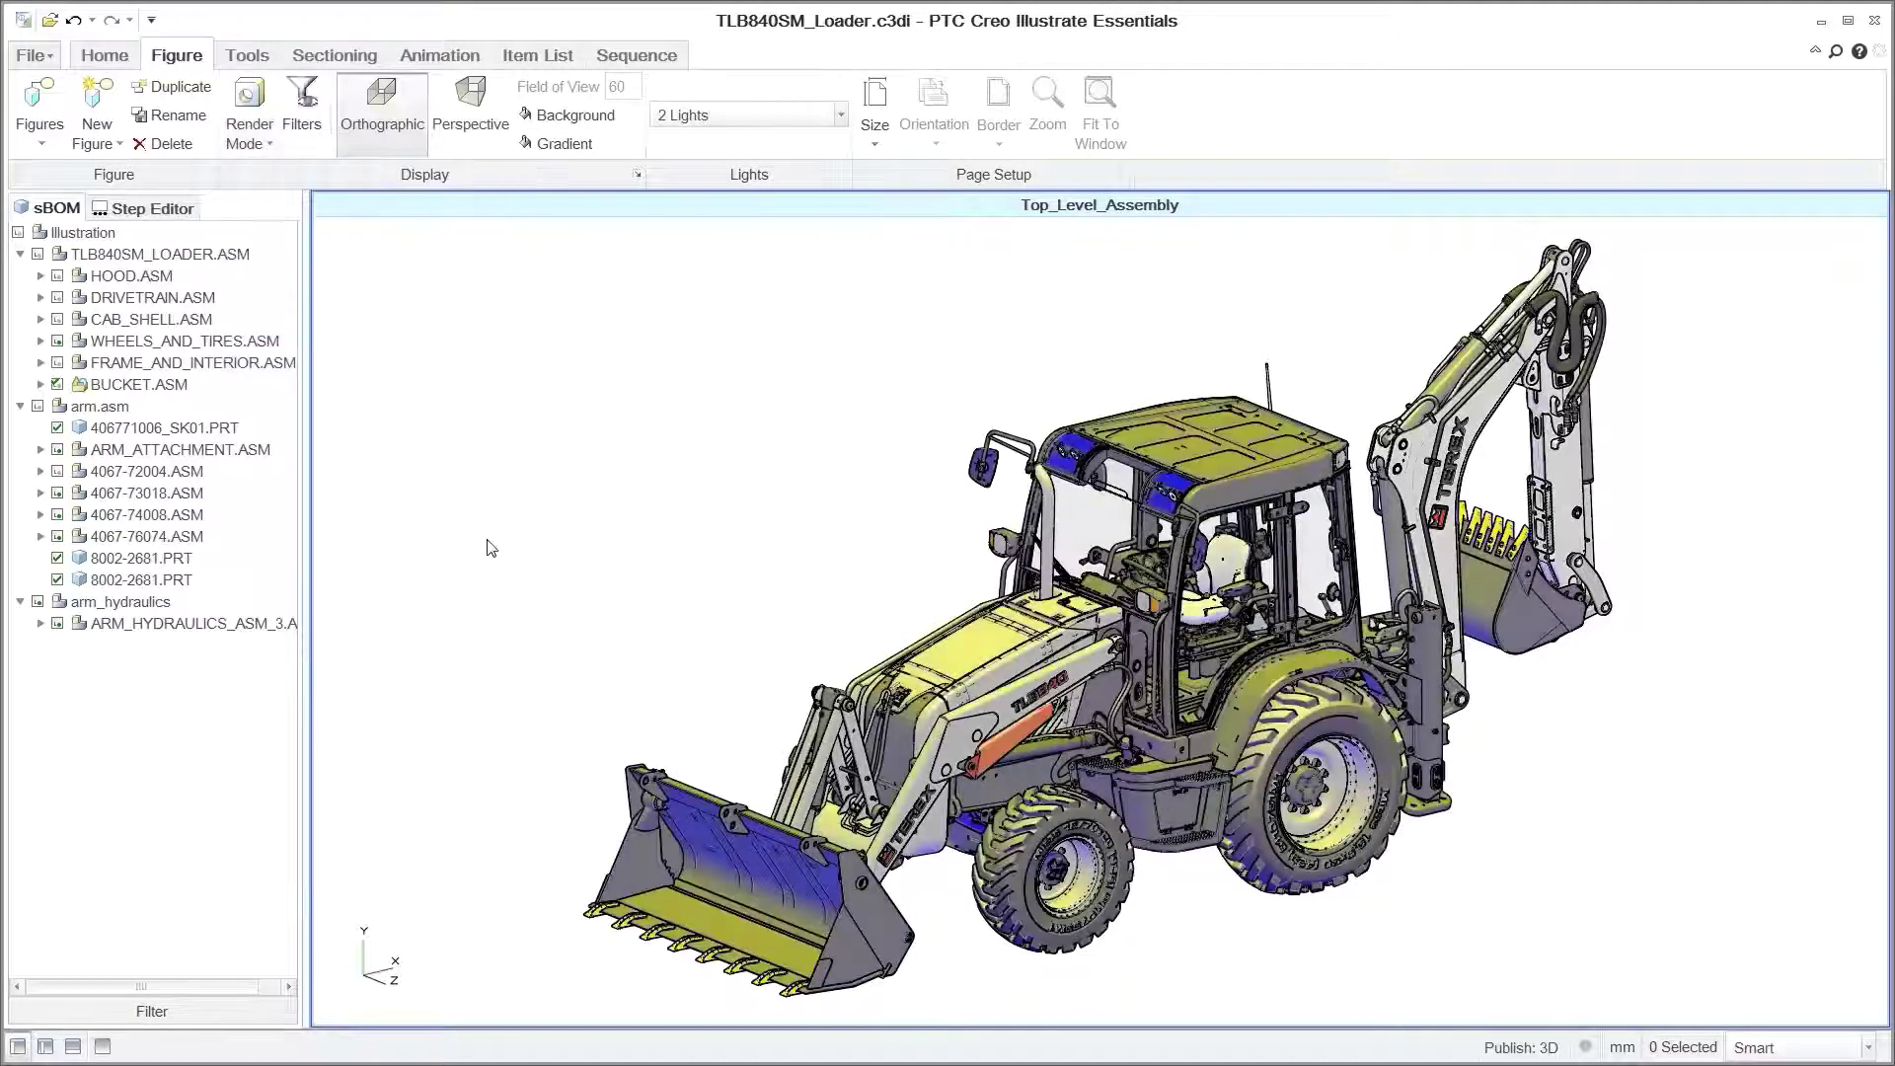
pyautogui.click(267, 148)
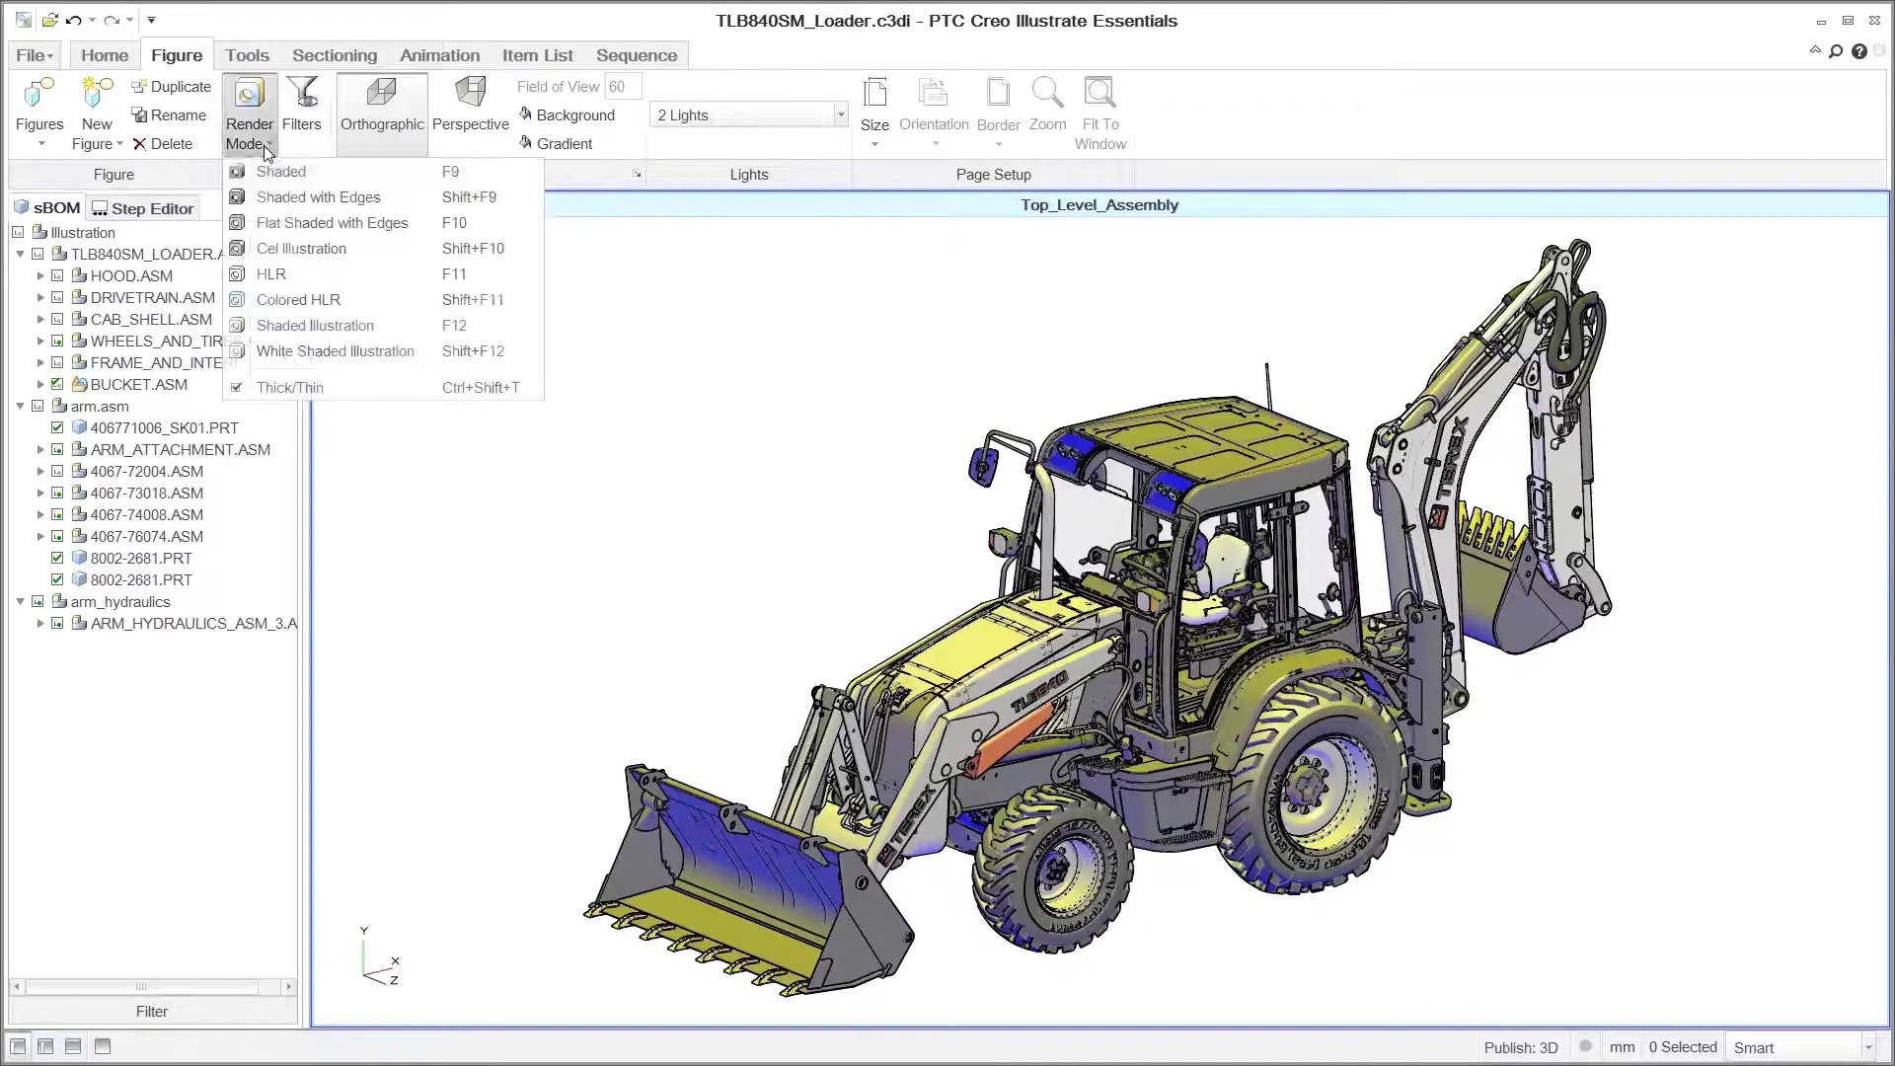
pyautogui.click(271, 274)
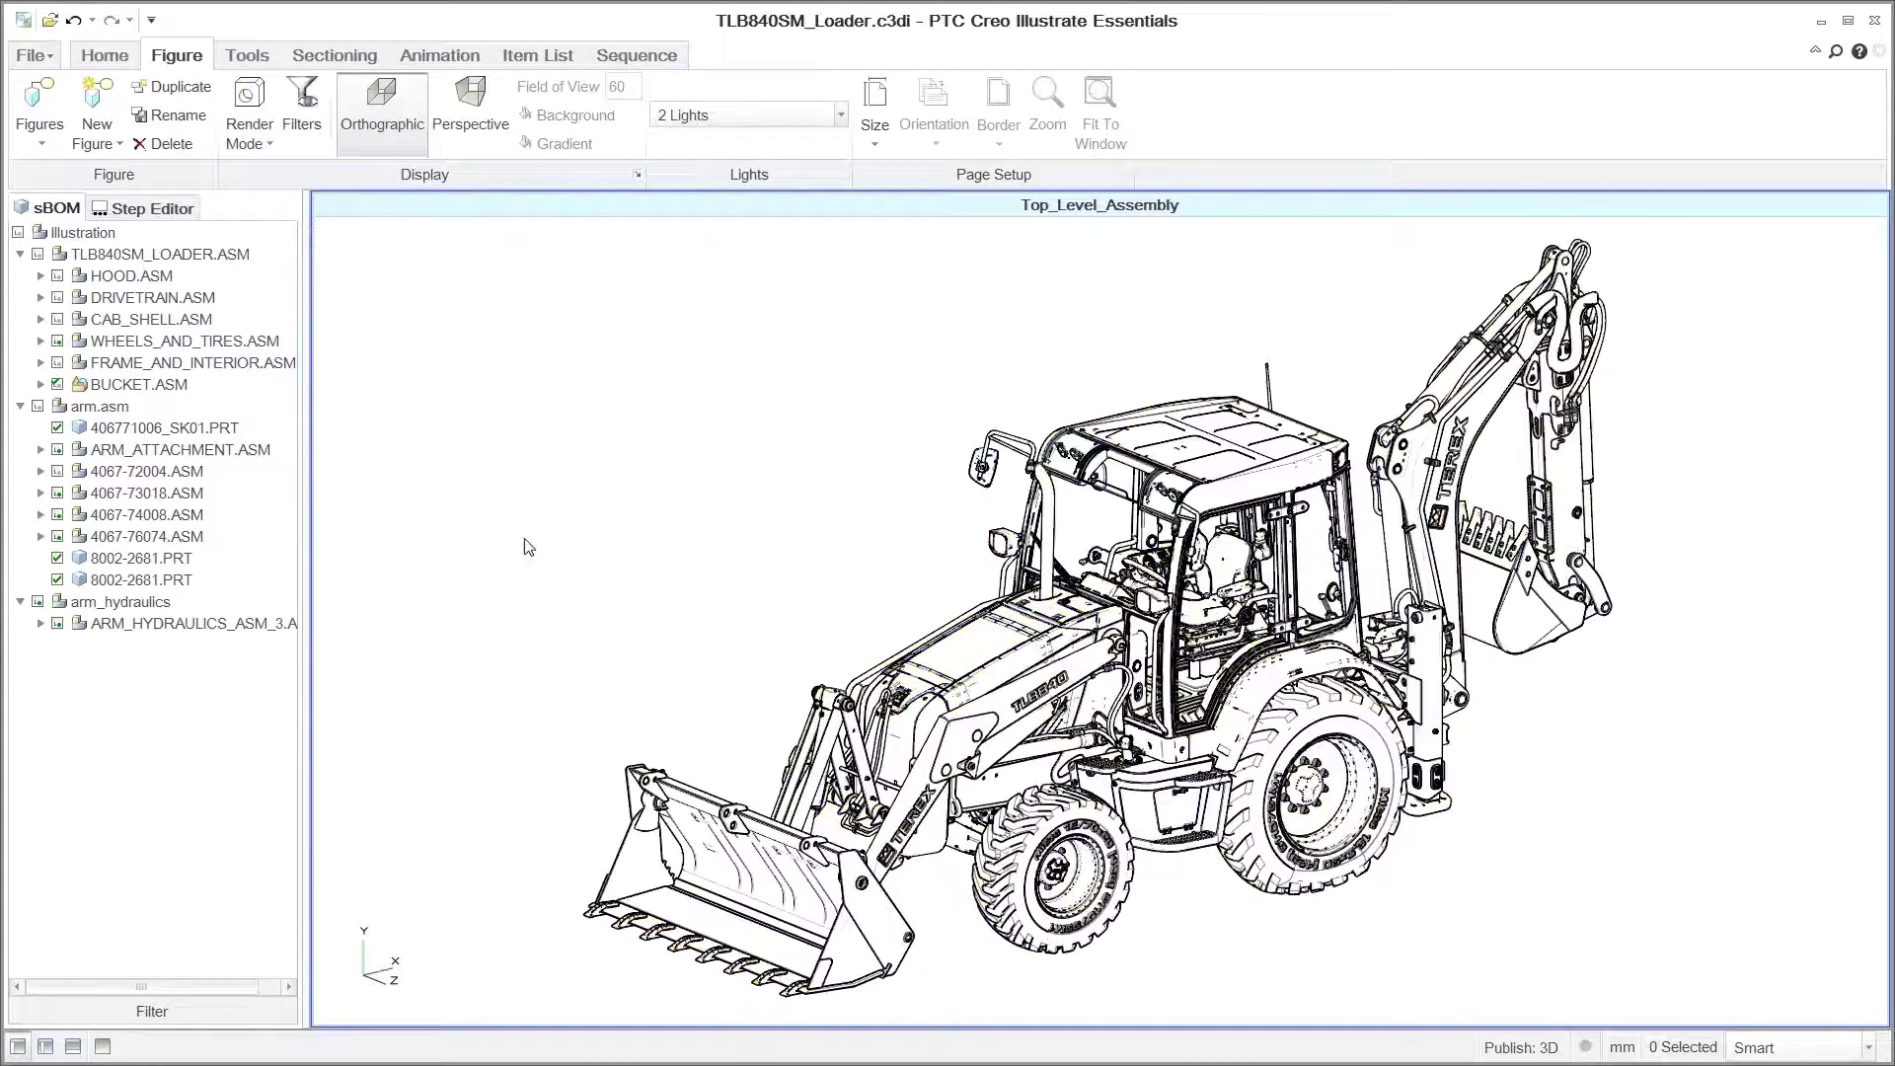
pyautogui.click(471, 111)
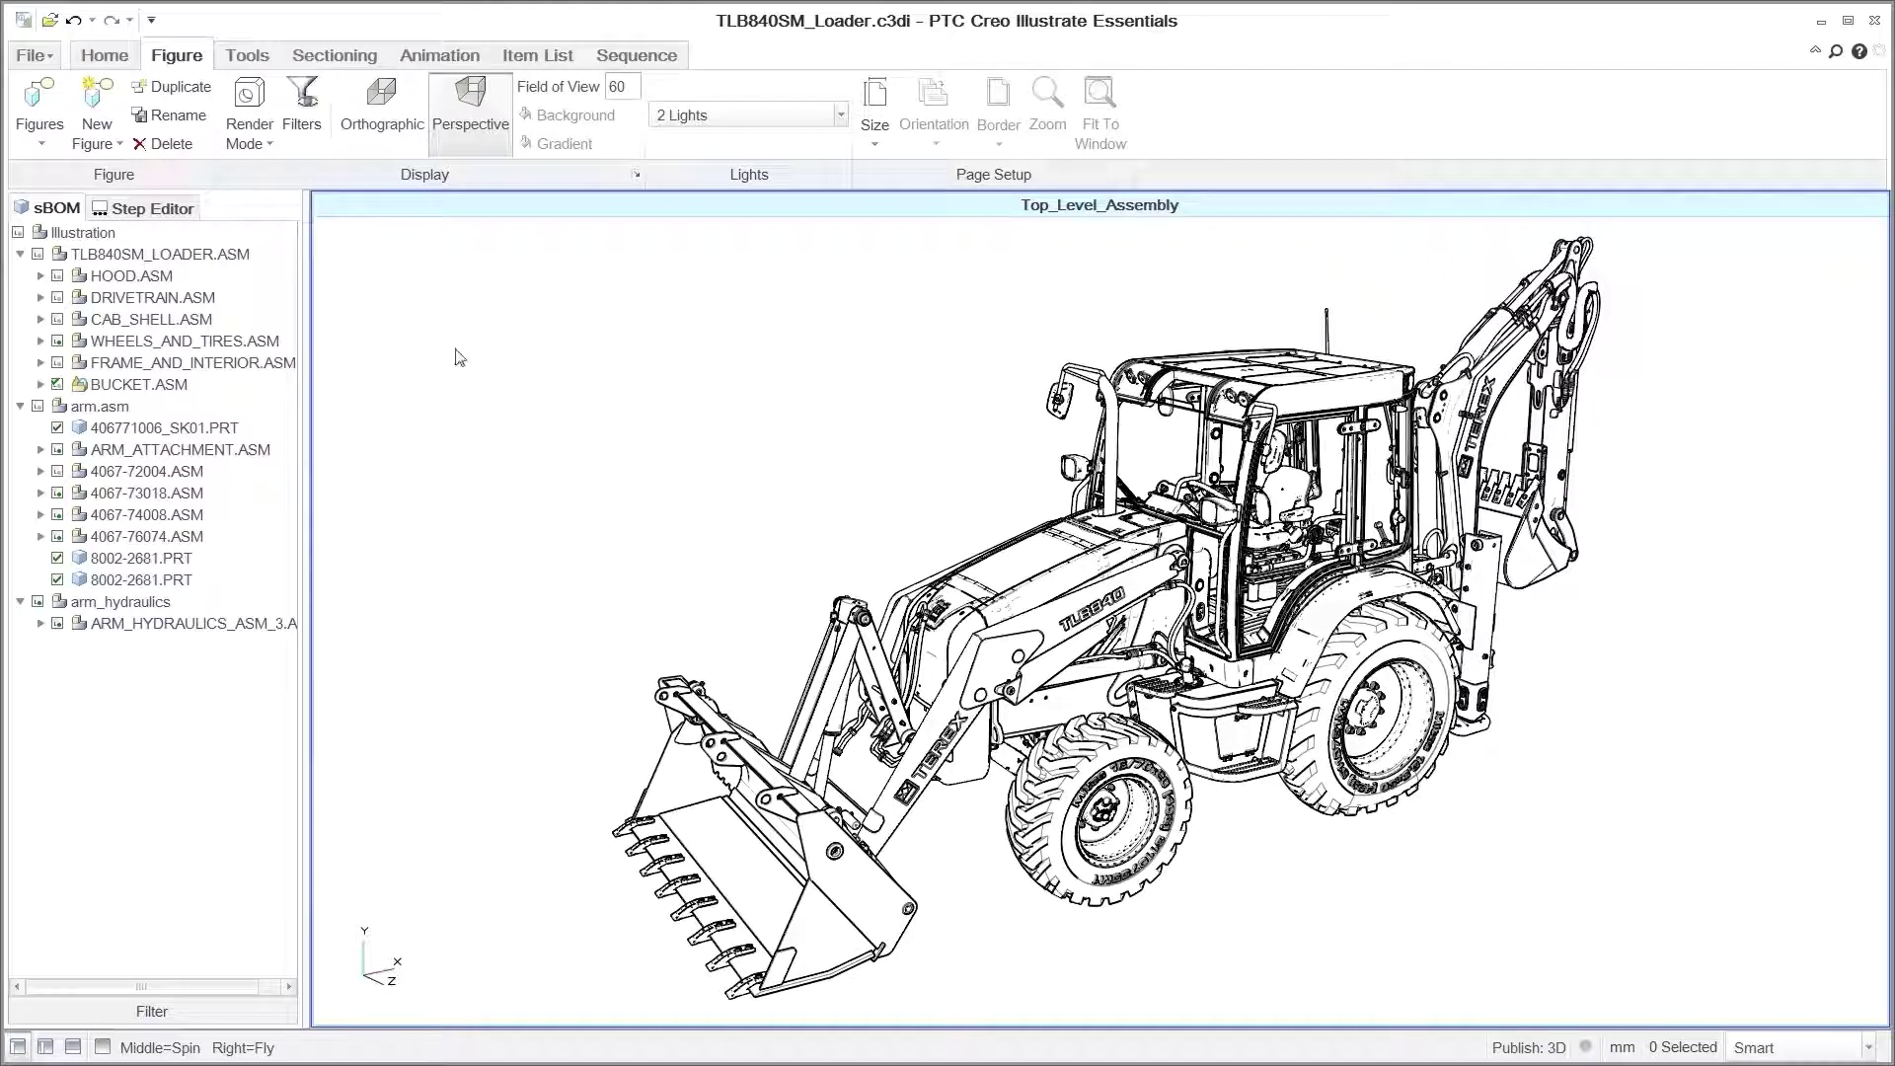
# - In the Disassemble Bucket Process figure, start recording and give the bucket a green colour effect
pyautogui.click(40, 106)
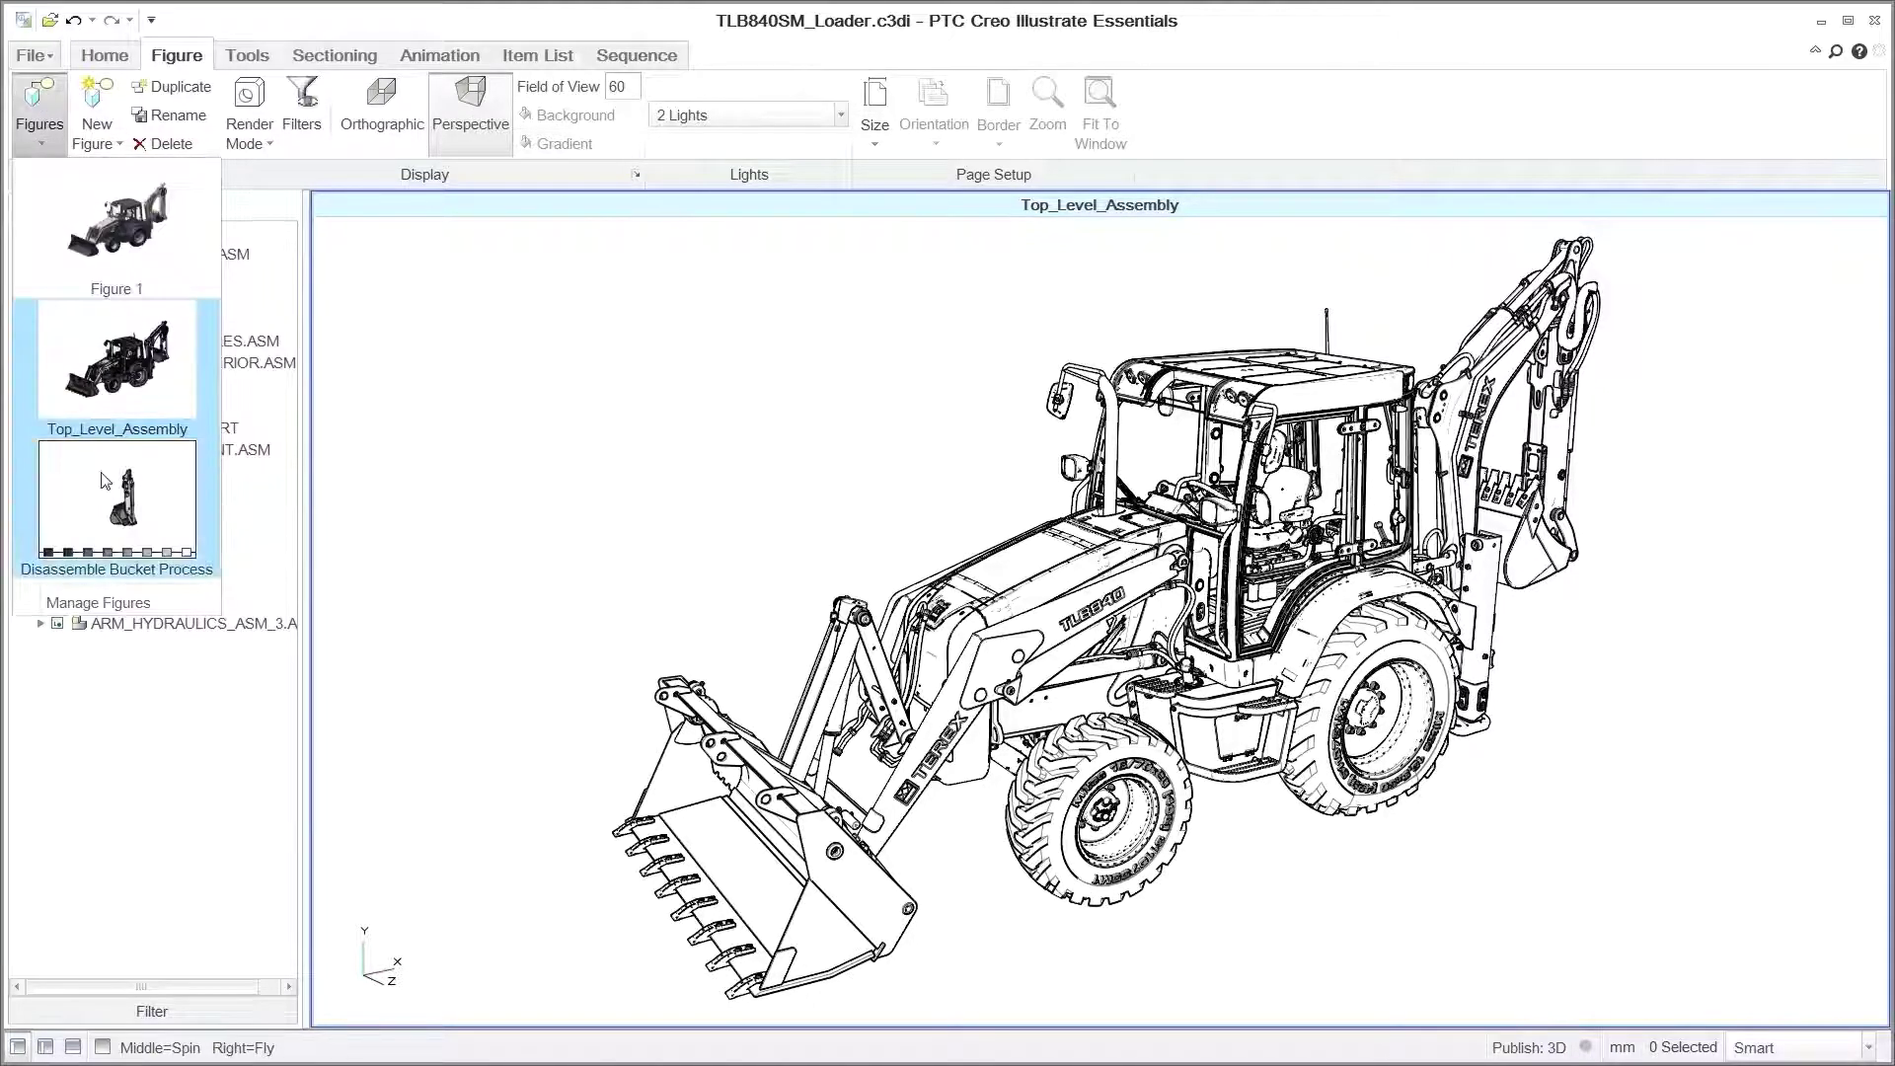
pyautogui.click(106, 480)
pyautogui.click(296, 108)
pyautogui.click(1027, 657)
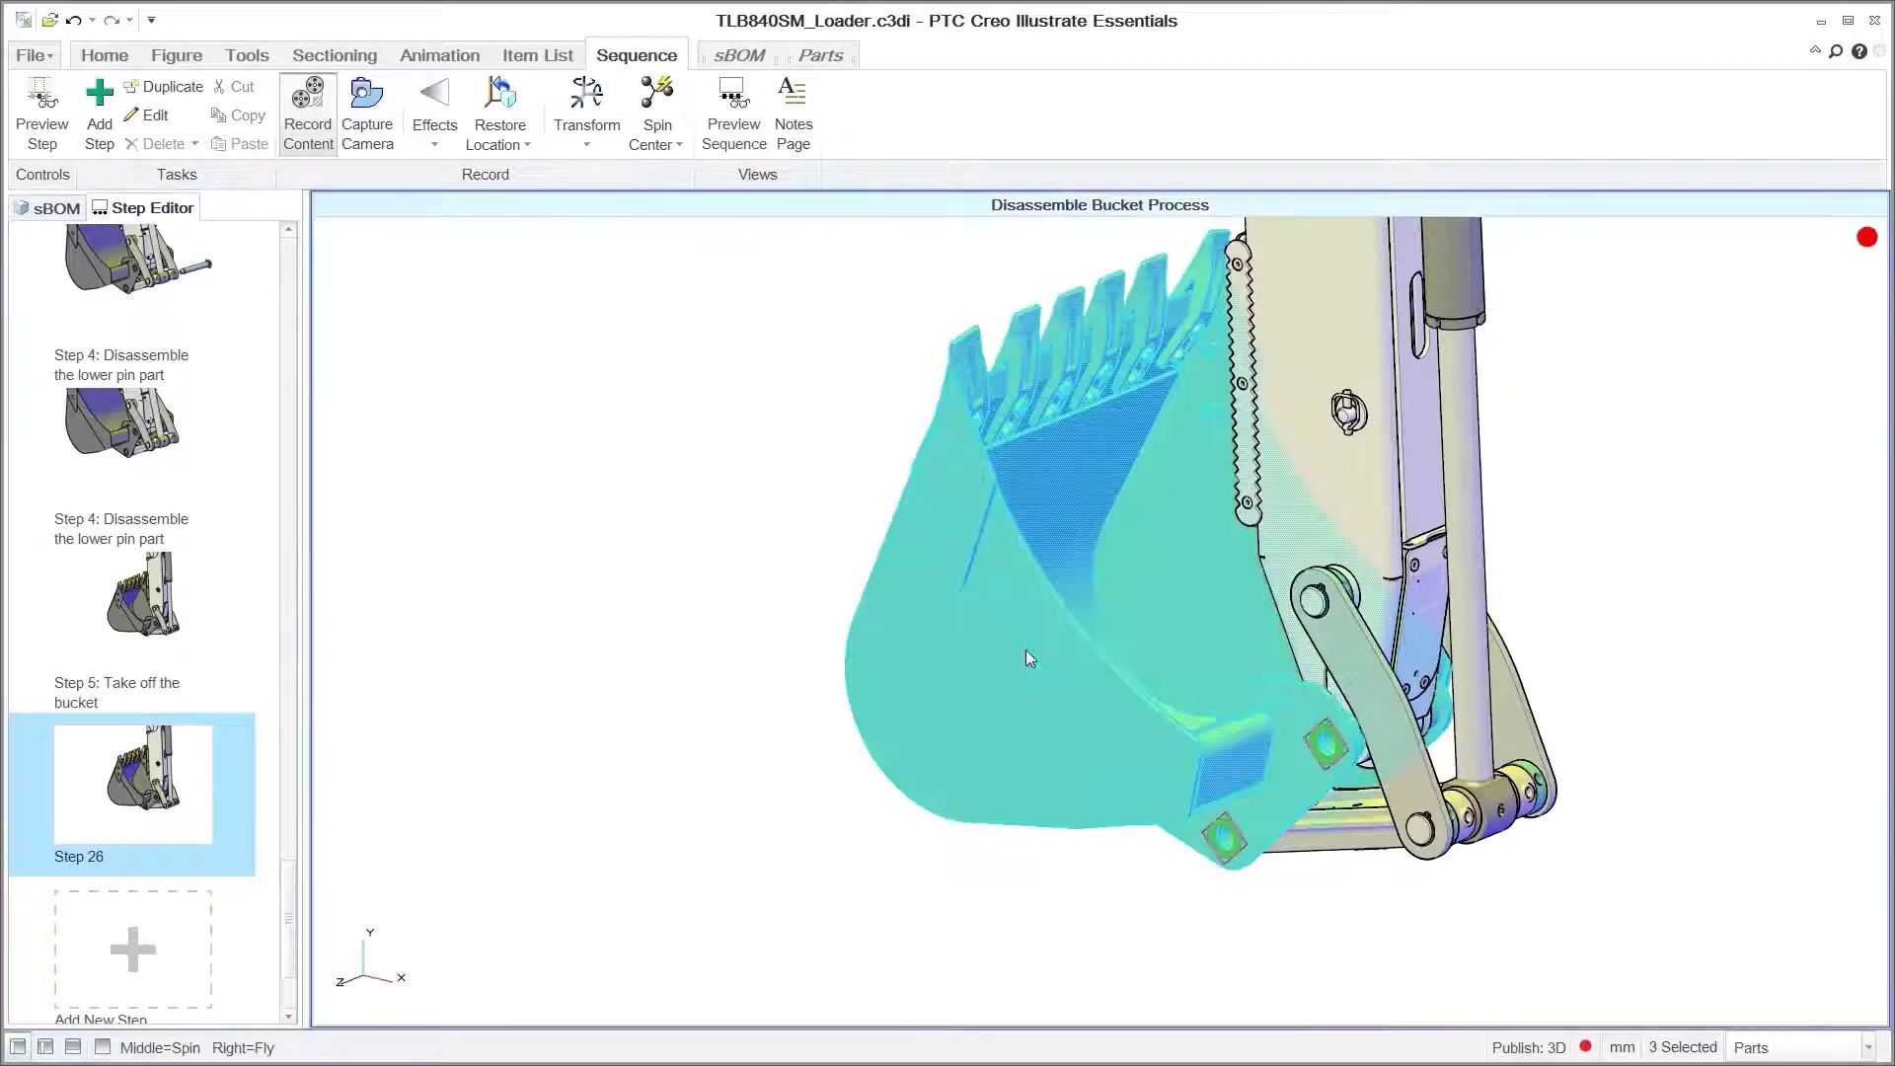
pyautogui.click(440, 156)
pyautogui.click(460, 351)
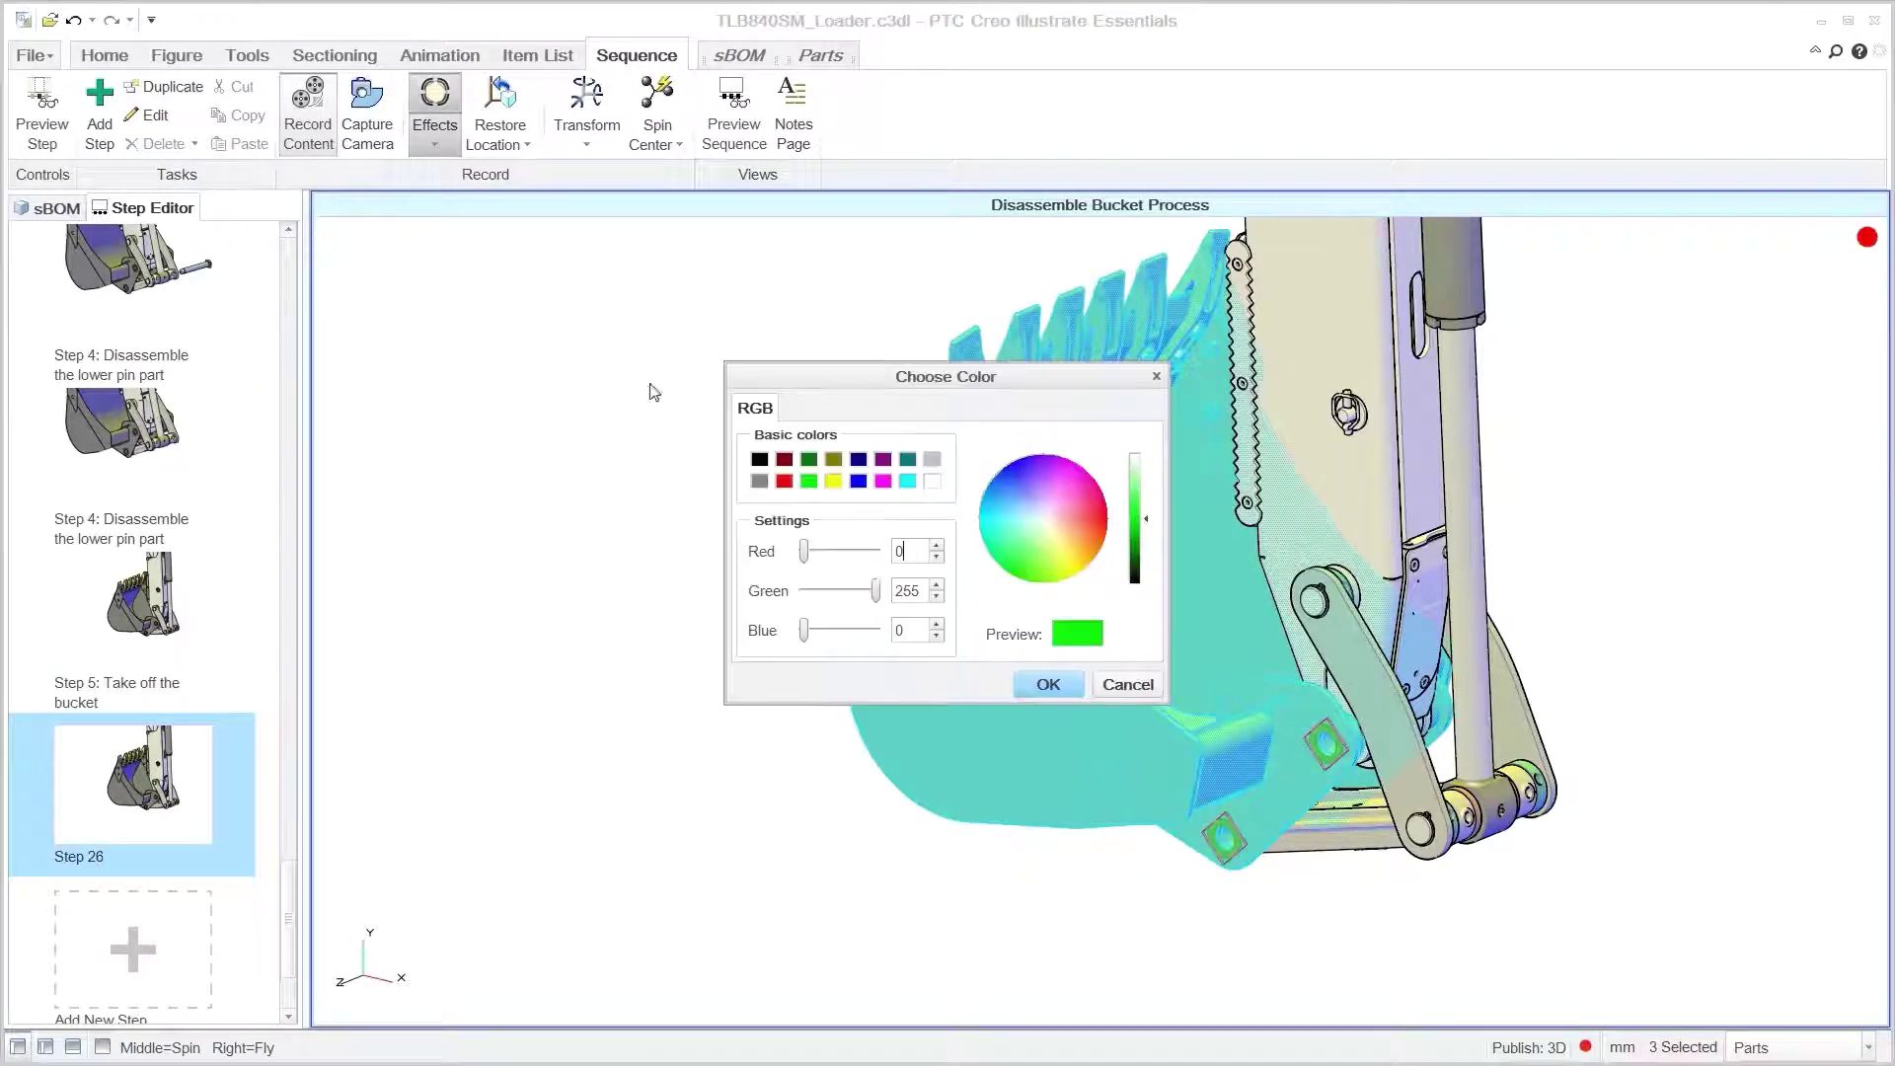
pyautogui.click(1042, 684)
# - Move the bucket 721 mm left and about 283 mm down, then record it as Step 5
pyautogui.click(586, 143)
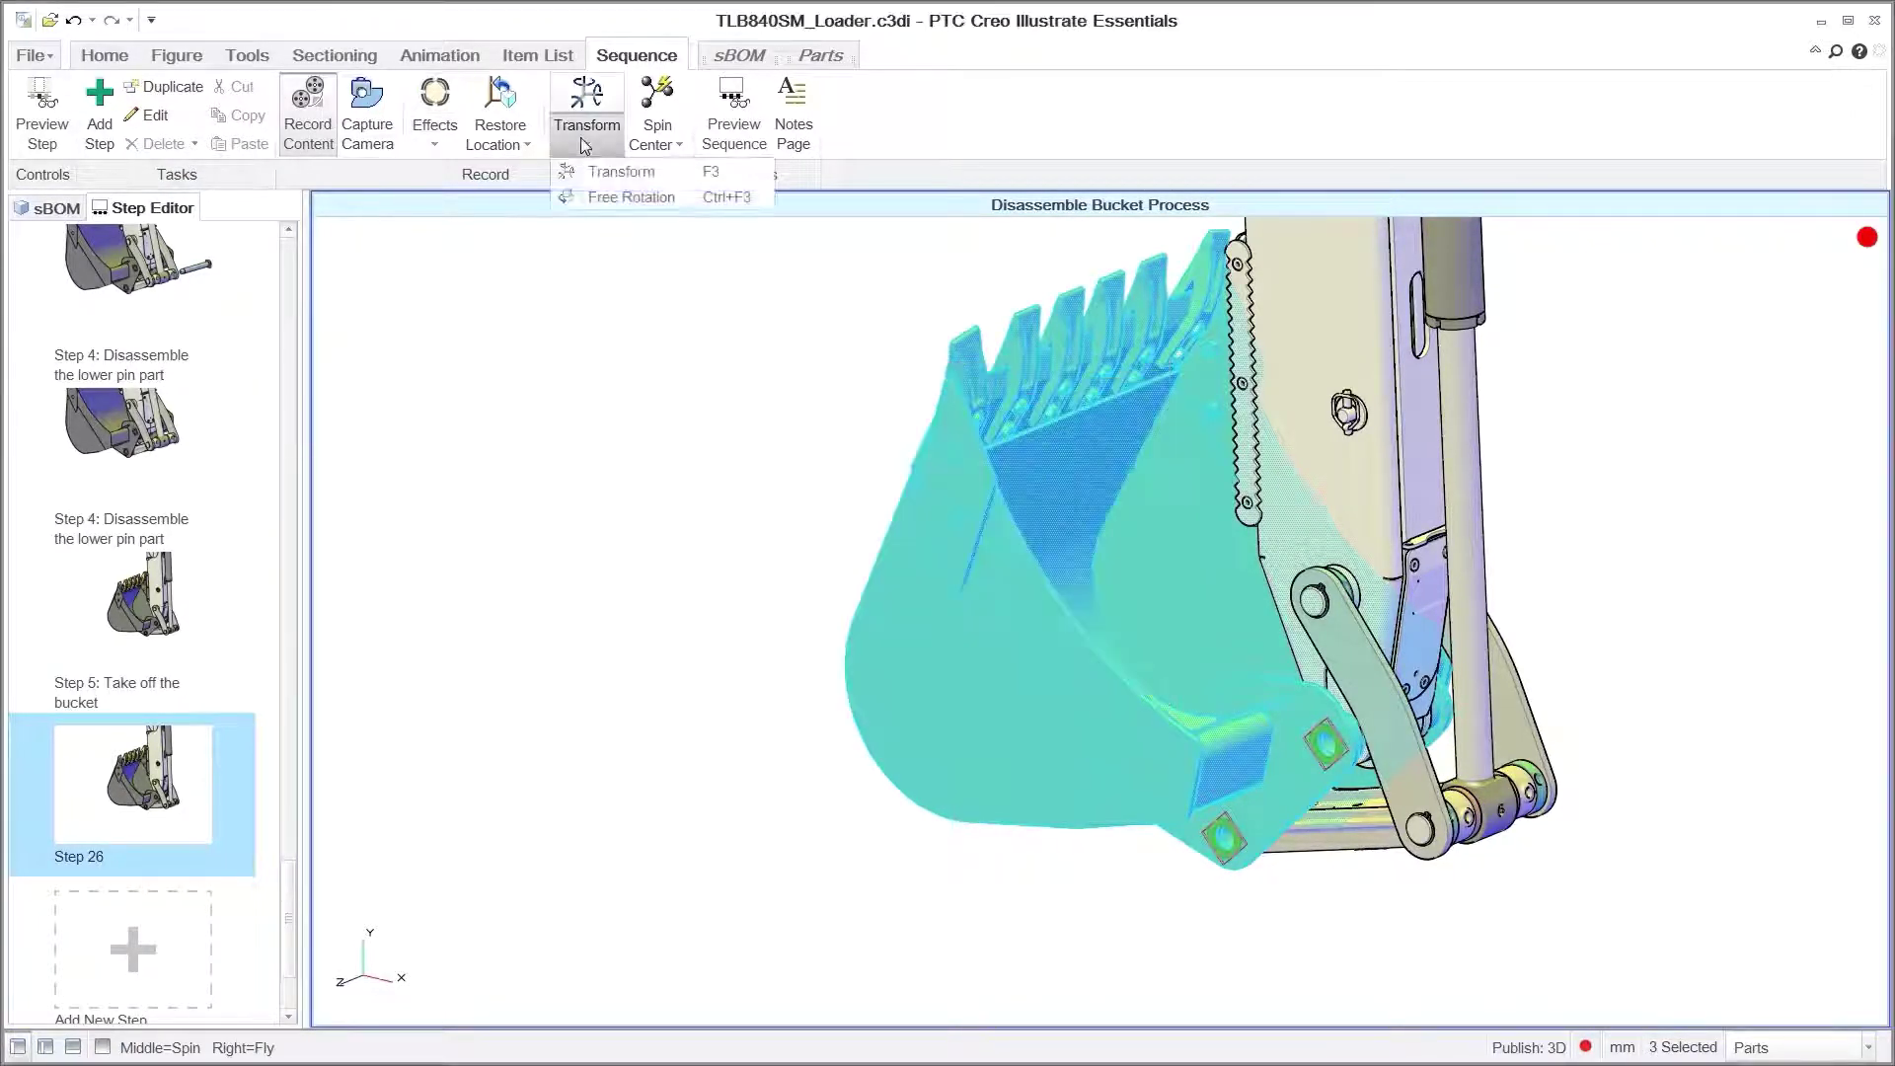
pyautogui.click(612, 174)
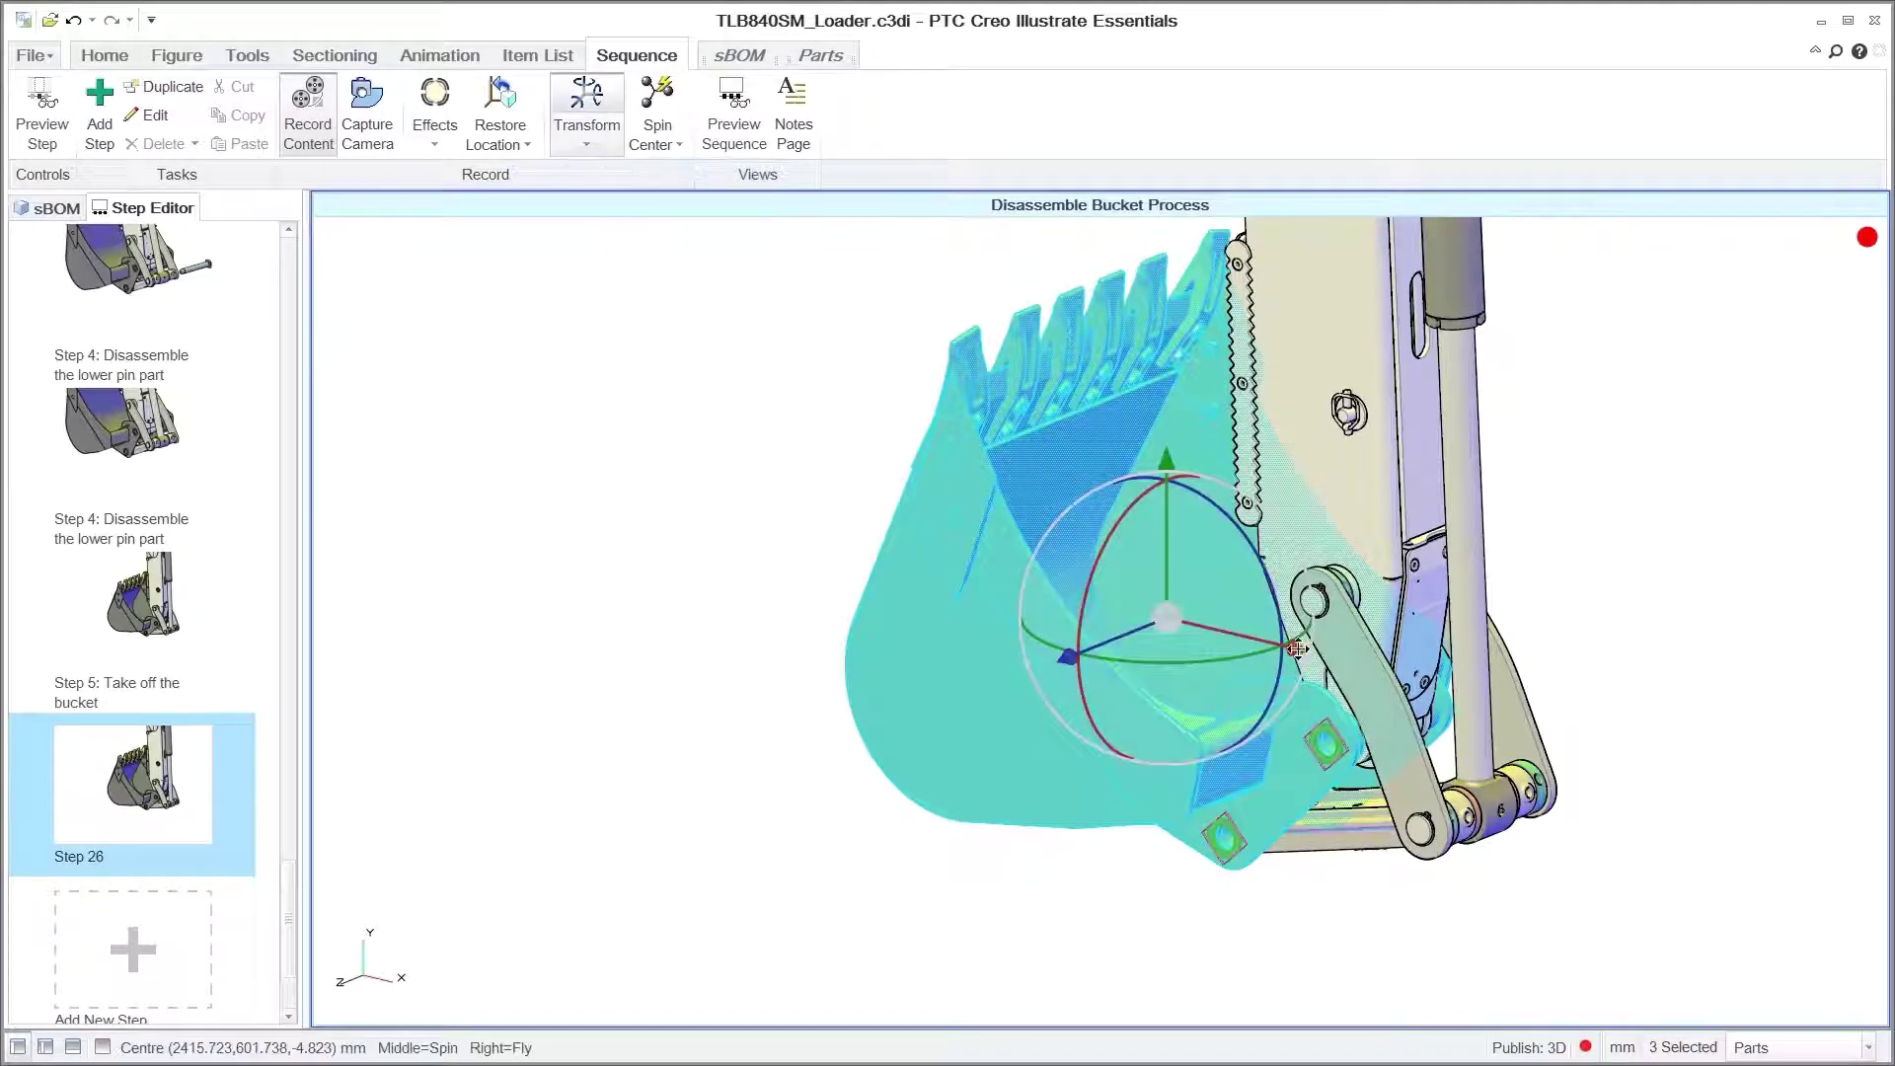
pyautogui.moveTo(1295, 648); pyautogui.dragTo(941, 609)
pyautogui.moveTo(820, 464); pyautogui.dragTo(820, 541)
pyautogui.click(983, 431)
pyautogui.click(308, 117)
# - Preview the Disassemble Bucket Process sequence through to Step 5
pyautogui.click(733, 113)
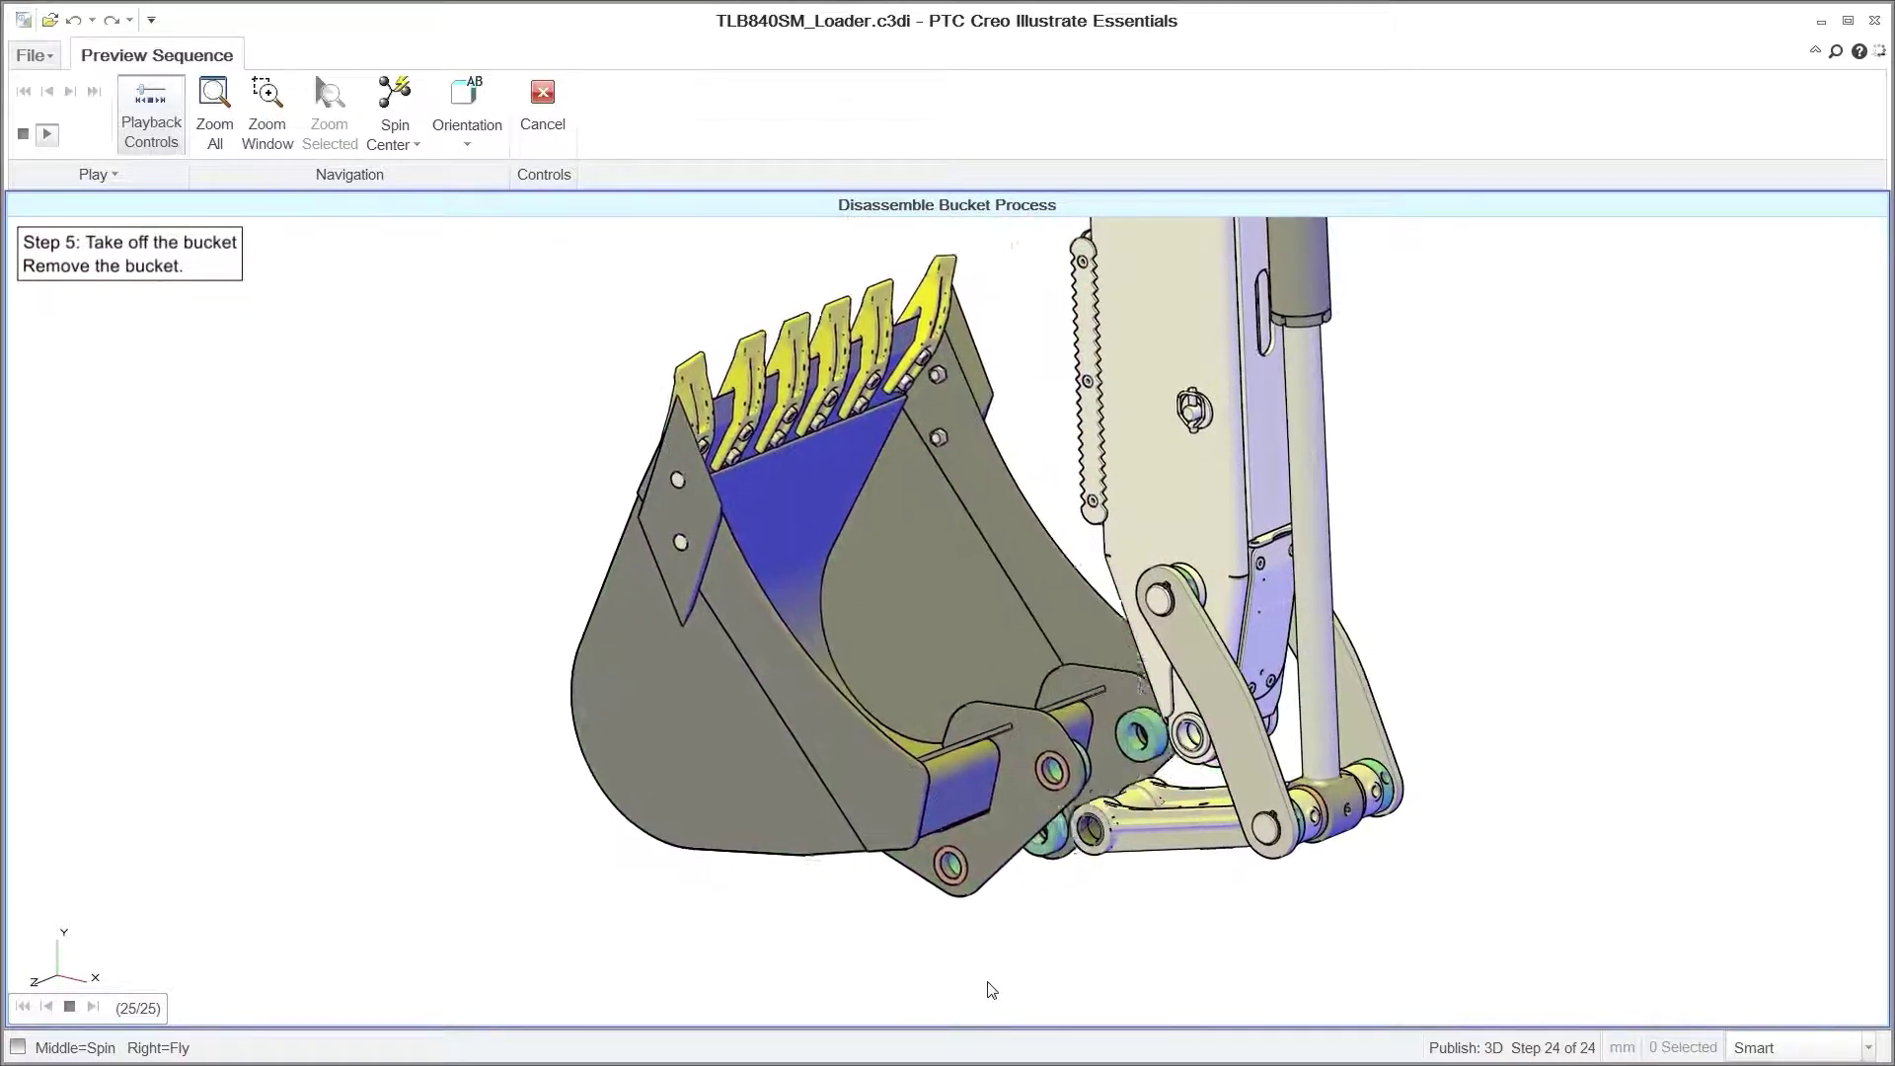
# - Add explode lines to the bucket's bolts and pin, then choose the circular Inset B type
pyautogui.click(543, 108)
pyautogui.click(770, 696)
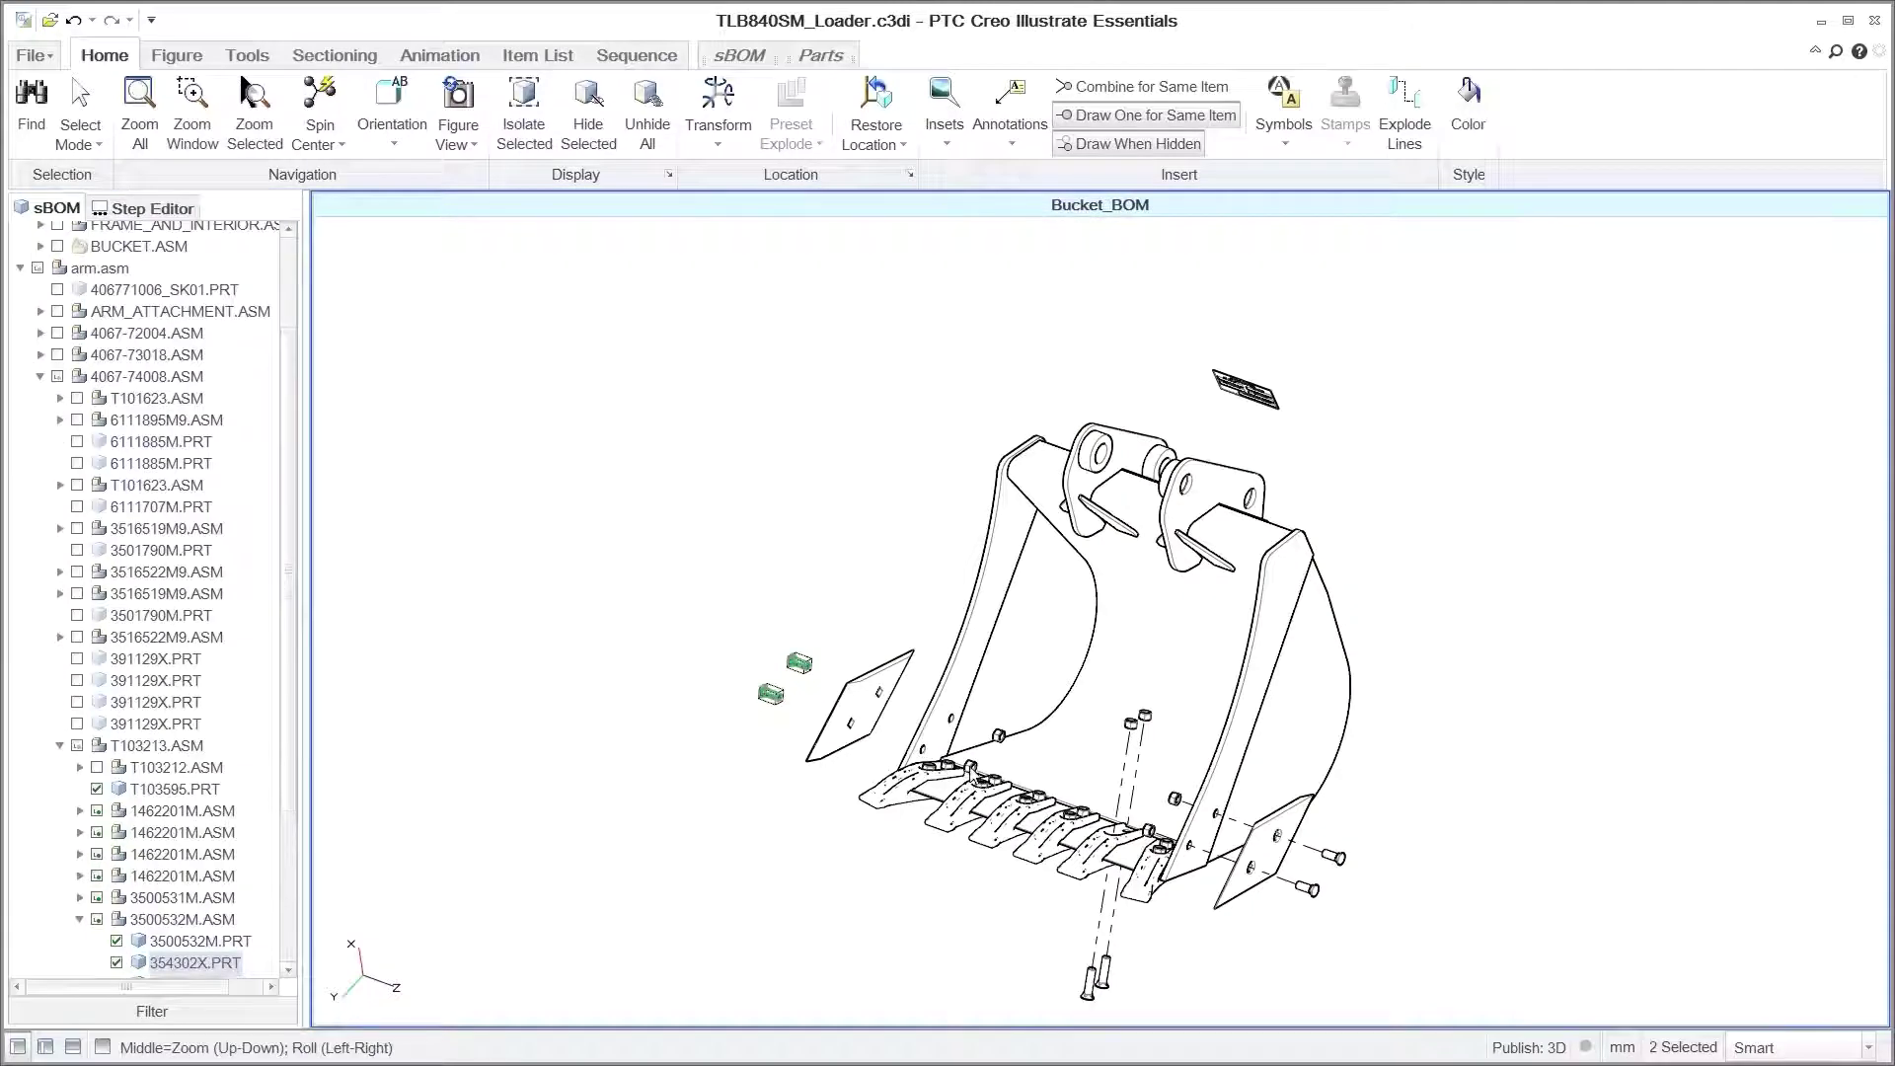
pyautogui.keyDown('ctrl'); pyautogui.click(970, 766); pyautogui.keyUp('ctrl')
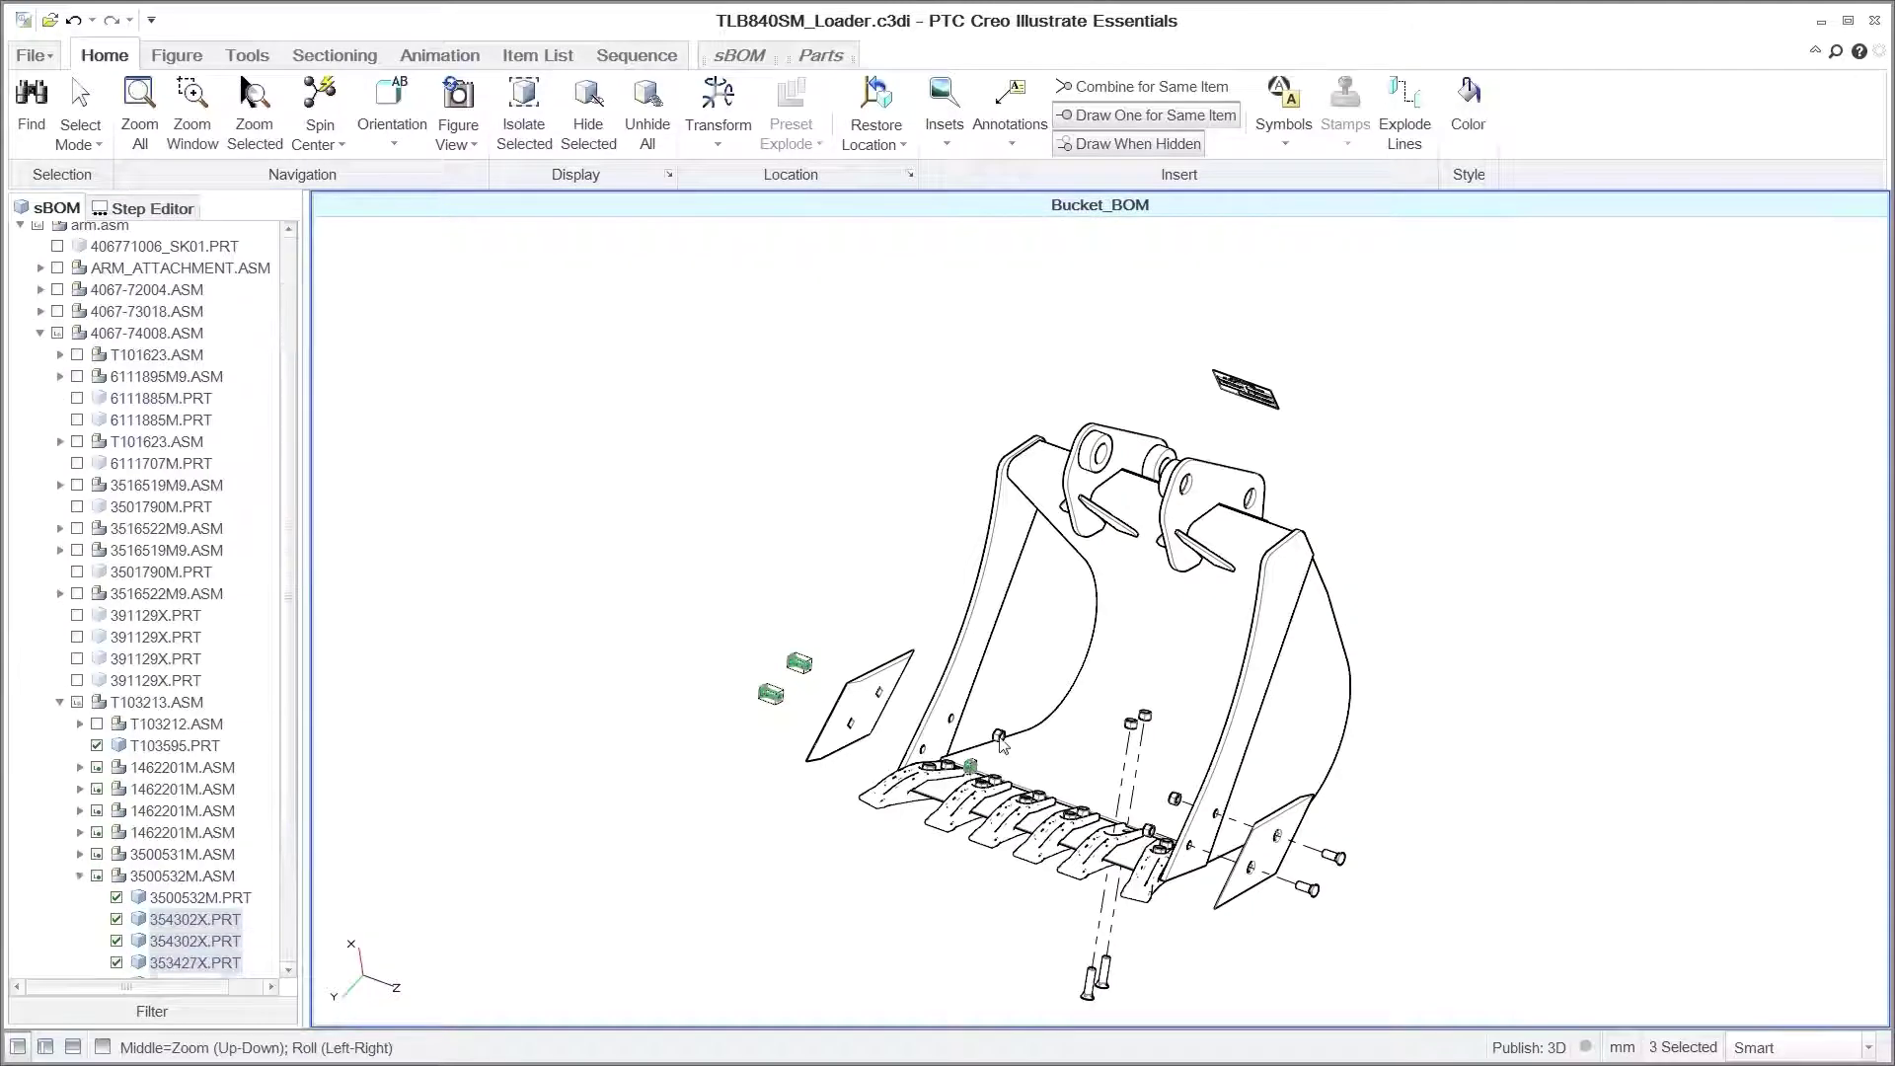
pyautogui.click(1417, 105)
pyautogui.click(985, 349)
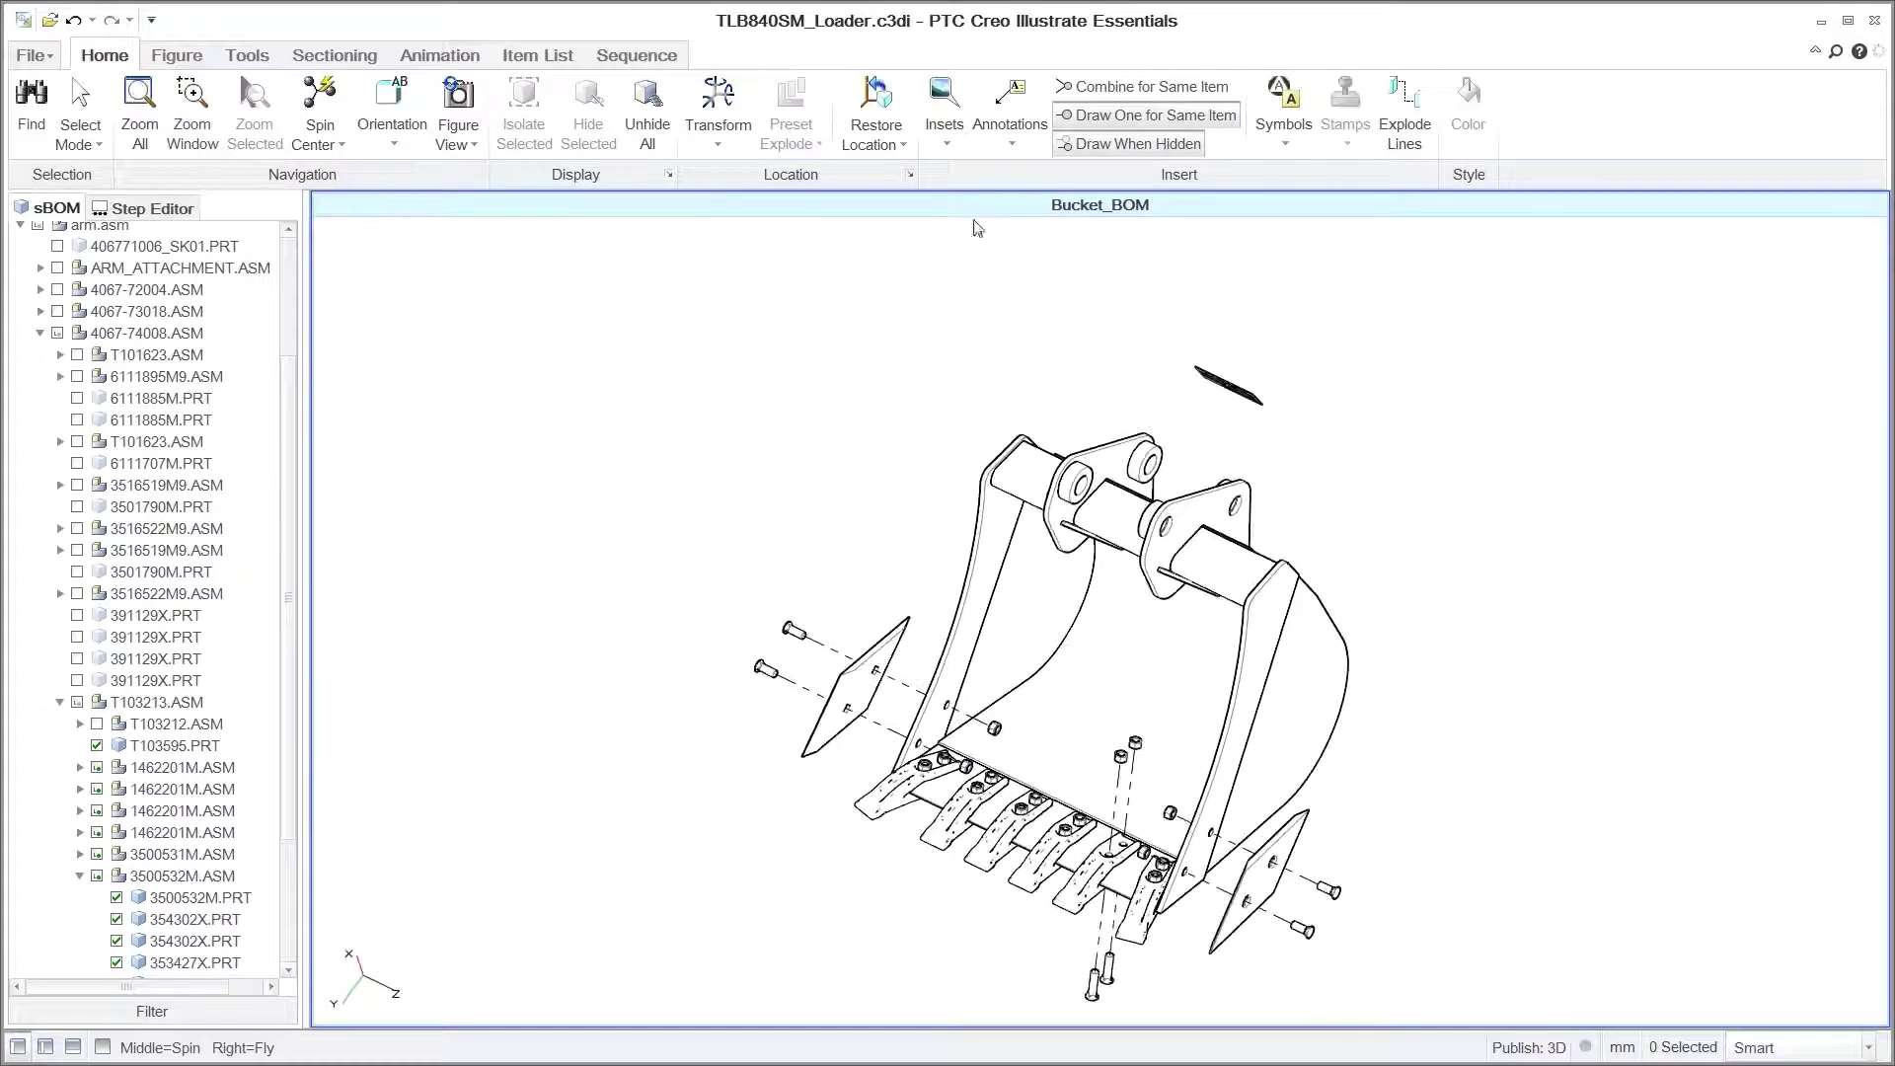
pyautogui.click(945, 118)
pyautogui.click(1008, 373)
# - Place the circular inset left of the bucket in Shaded Illustration mode, then spin the bucket to a rear view
pyautogui.click(577, 797)
pyautogui.rightClick(713, 861)
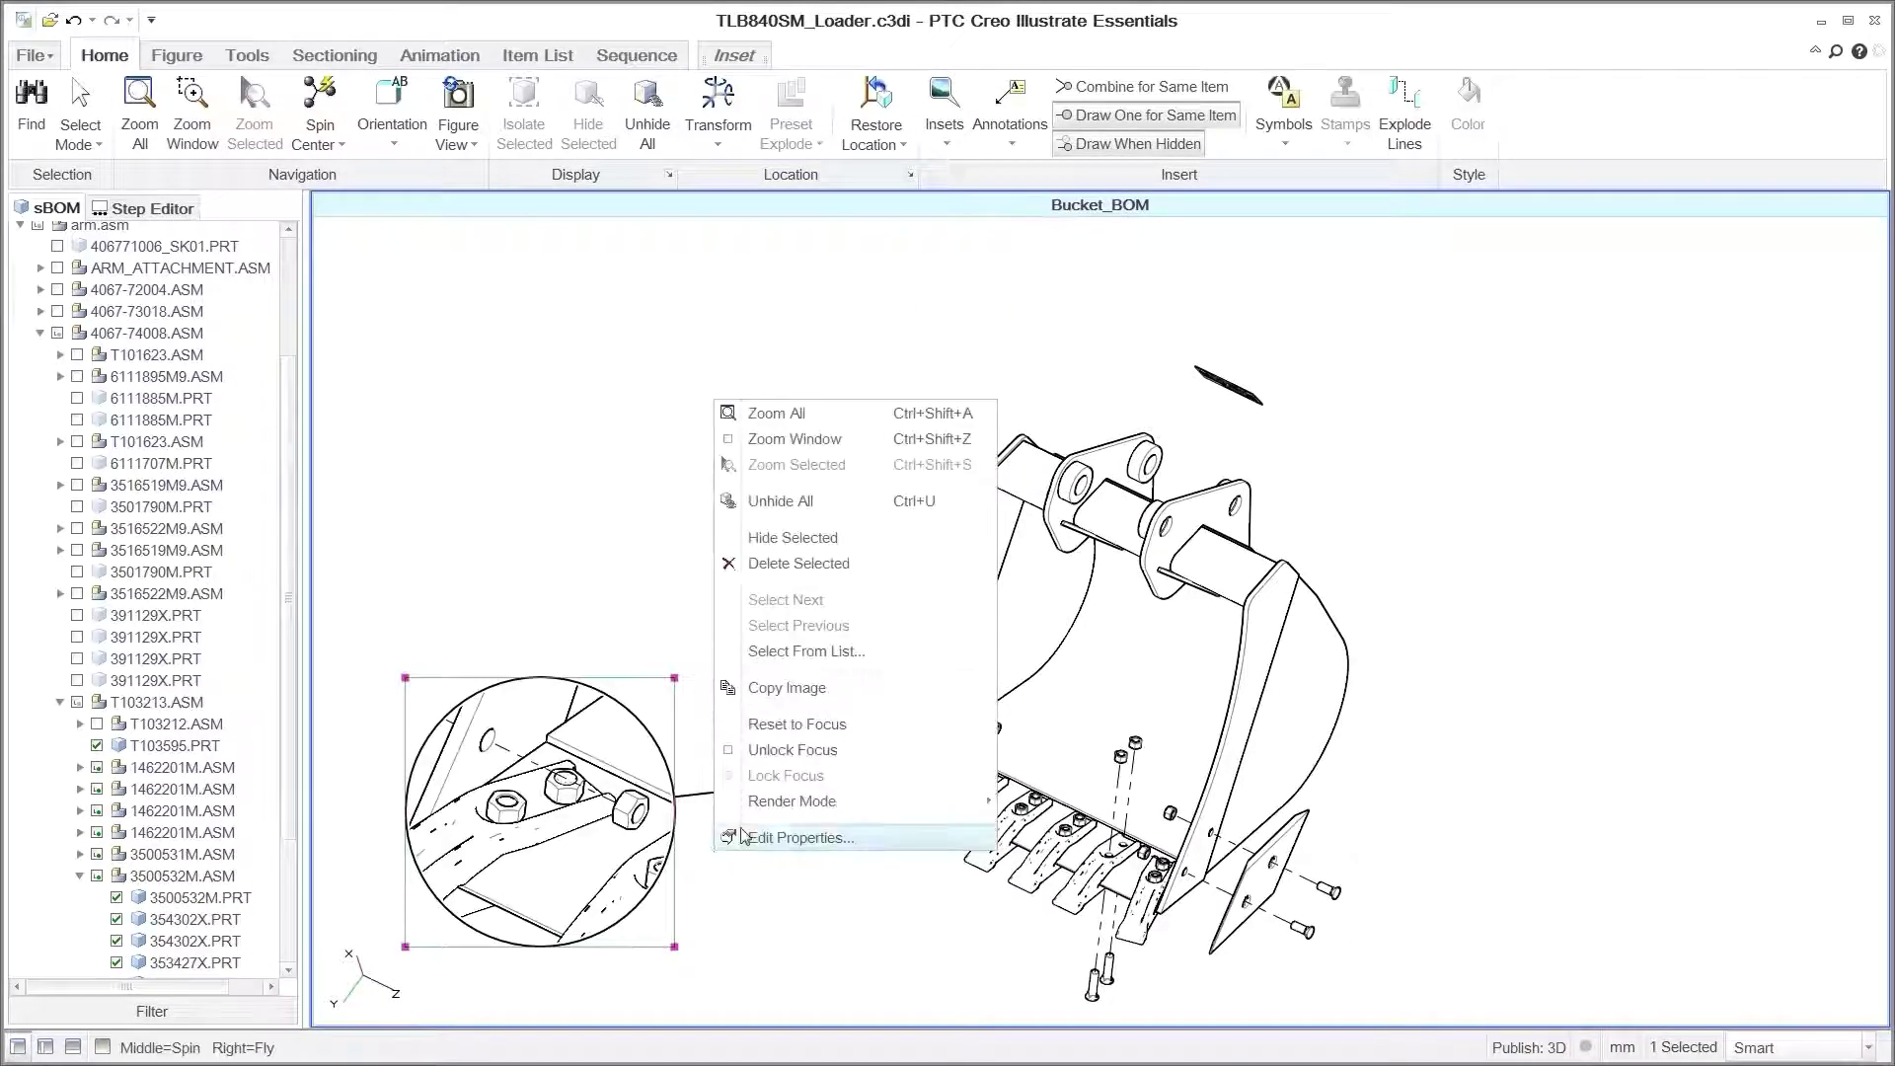
pyautogui.moveTo(888, 800)
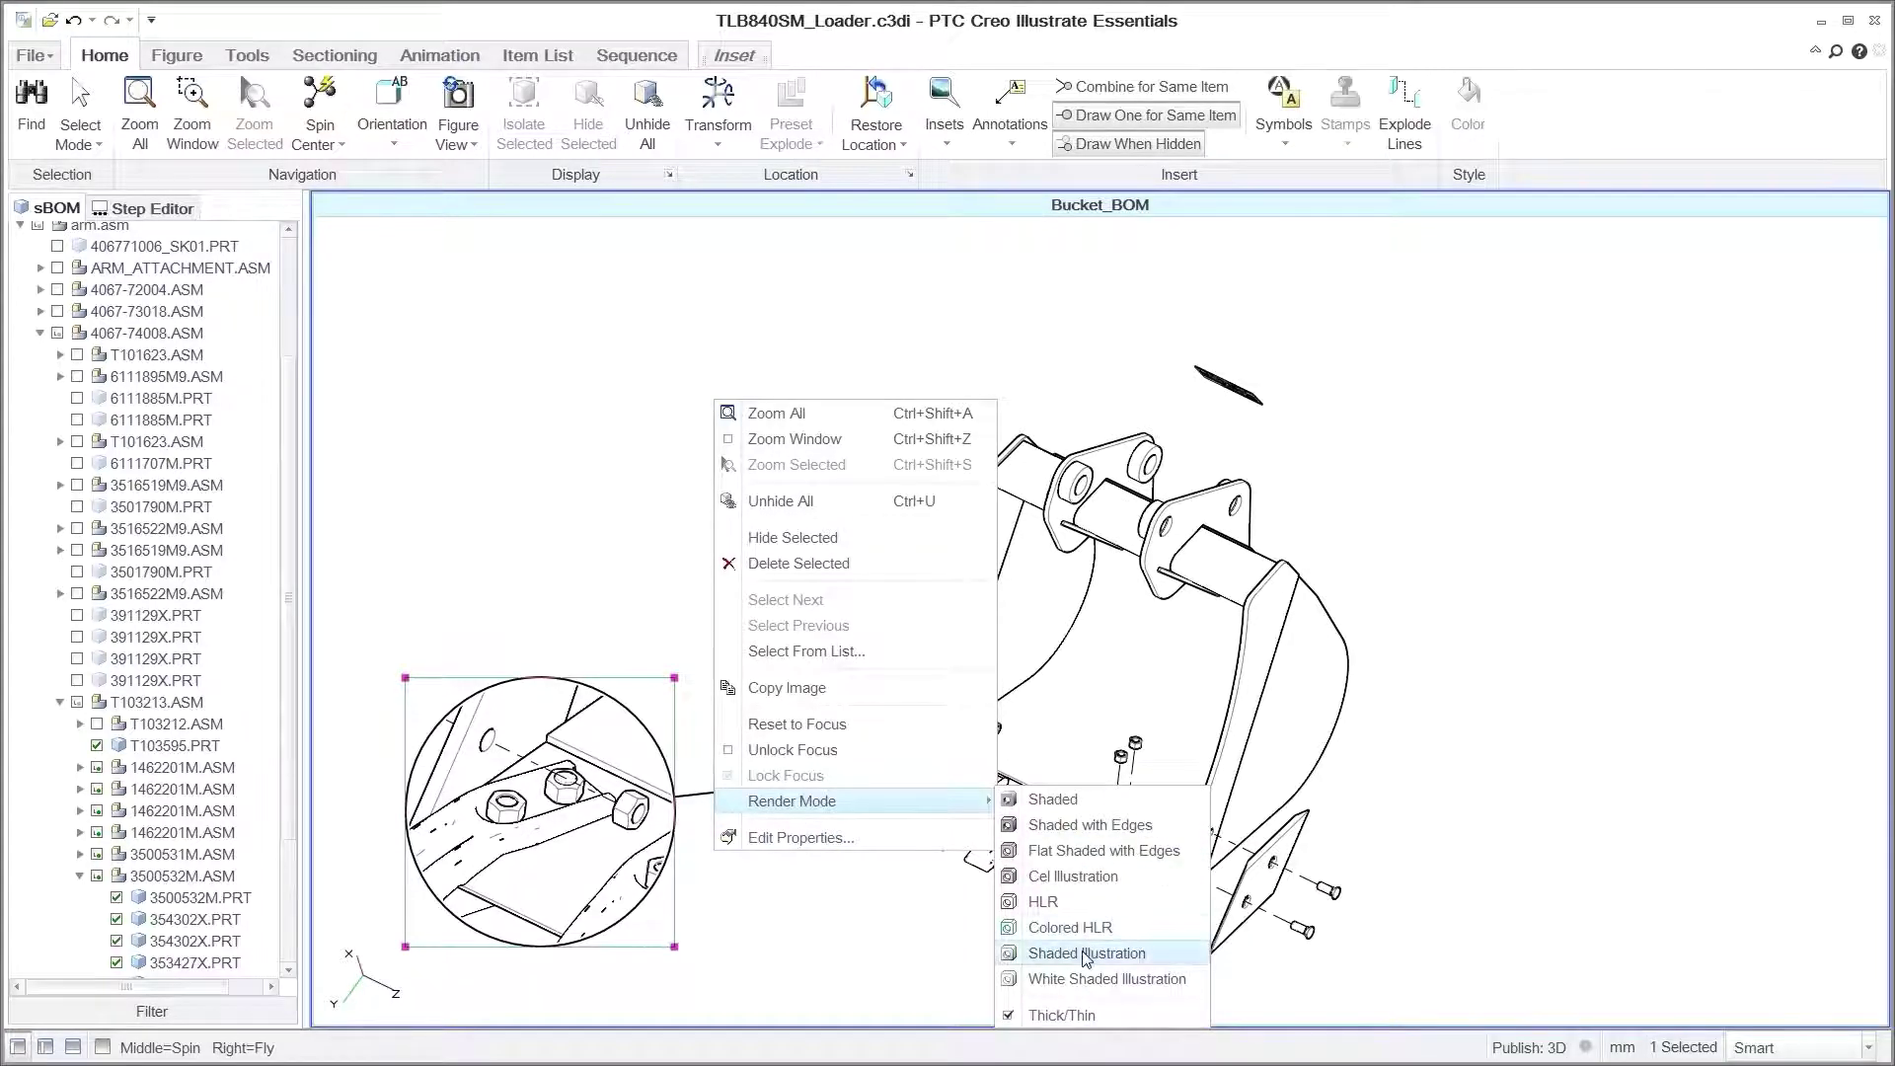
pyautogui.click(1085, 954)
pyautogui.click(886, 915)
pyautogui.moveTo(886, 915); pyautogui.dragTo(1014, 308, button='middle')
# - Add a framed Inset A detail of the upper bracket
pyautogui.click(944, 108)
pyautogui.click(987, 223)
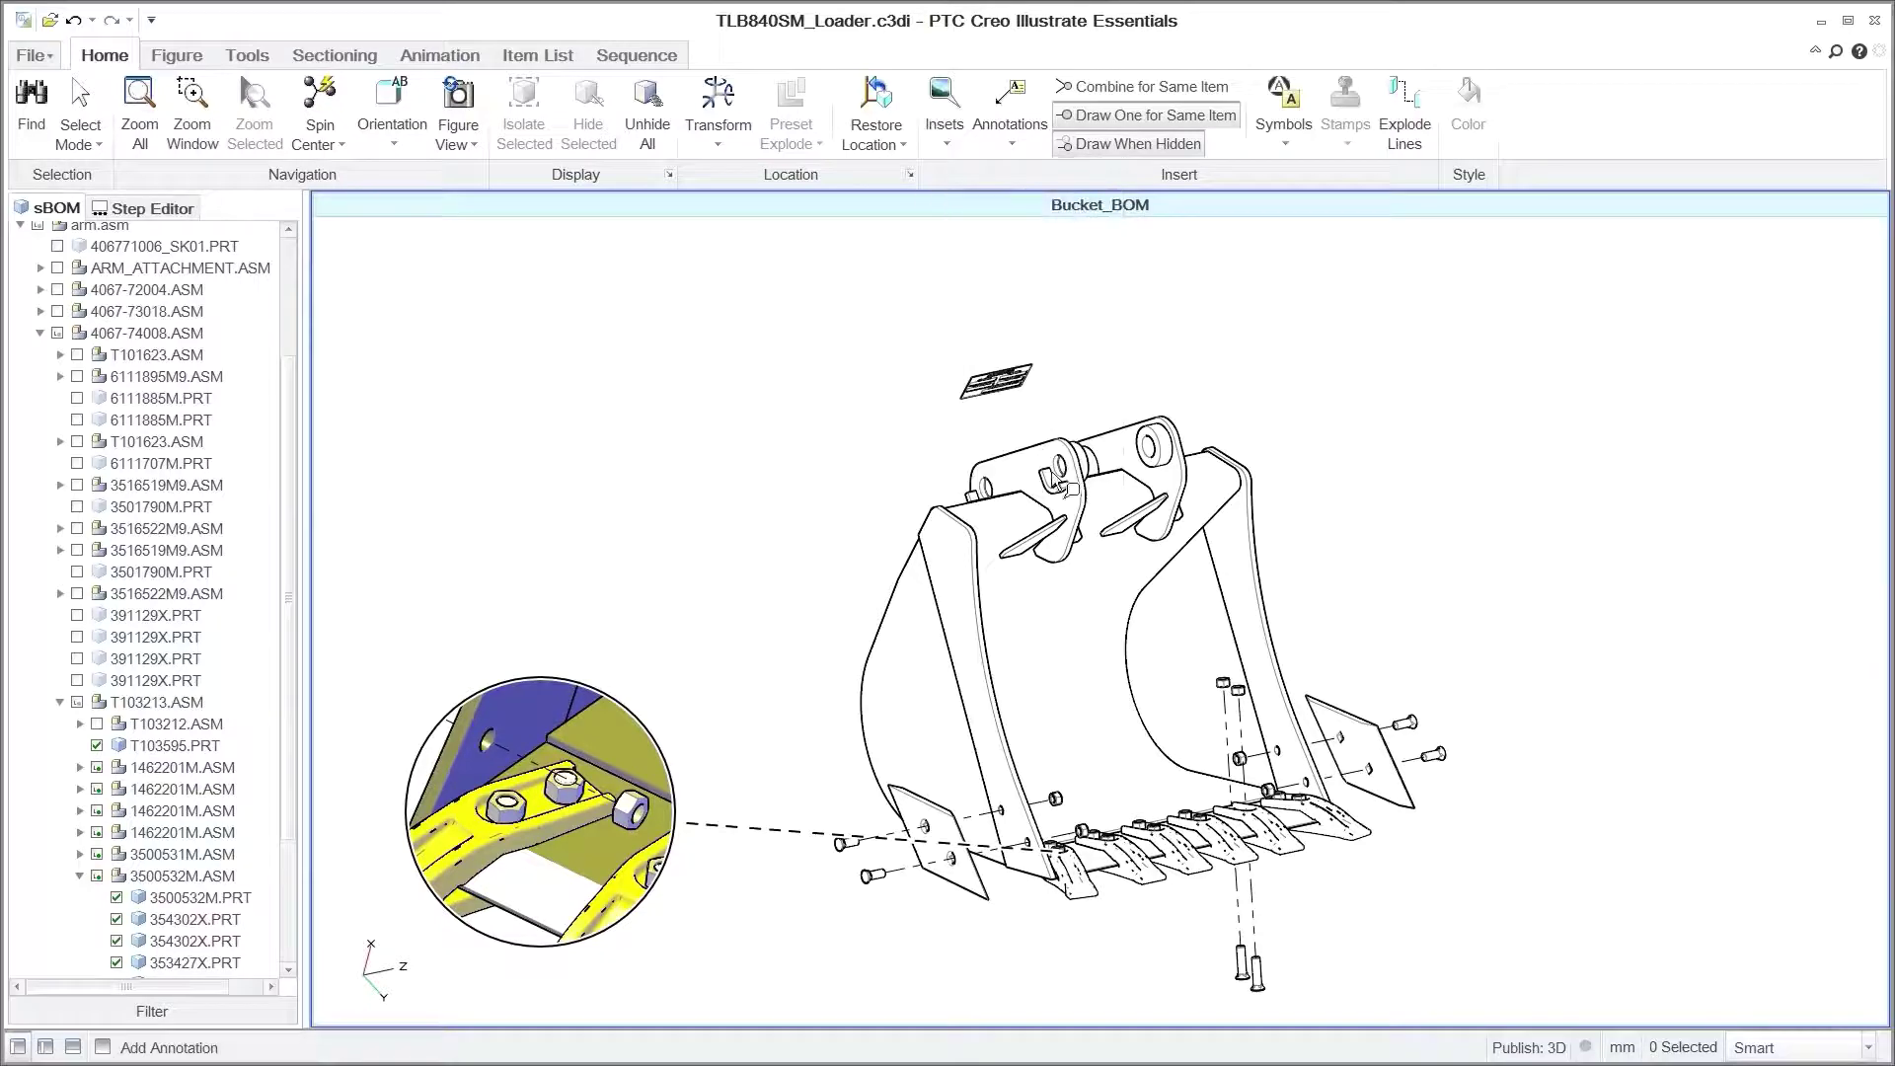
pyautogui.click(713, 380)
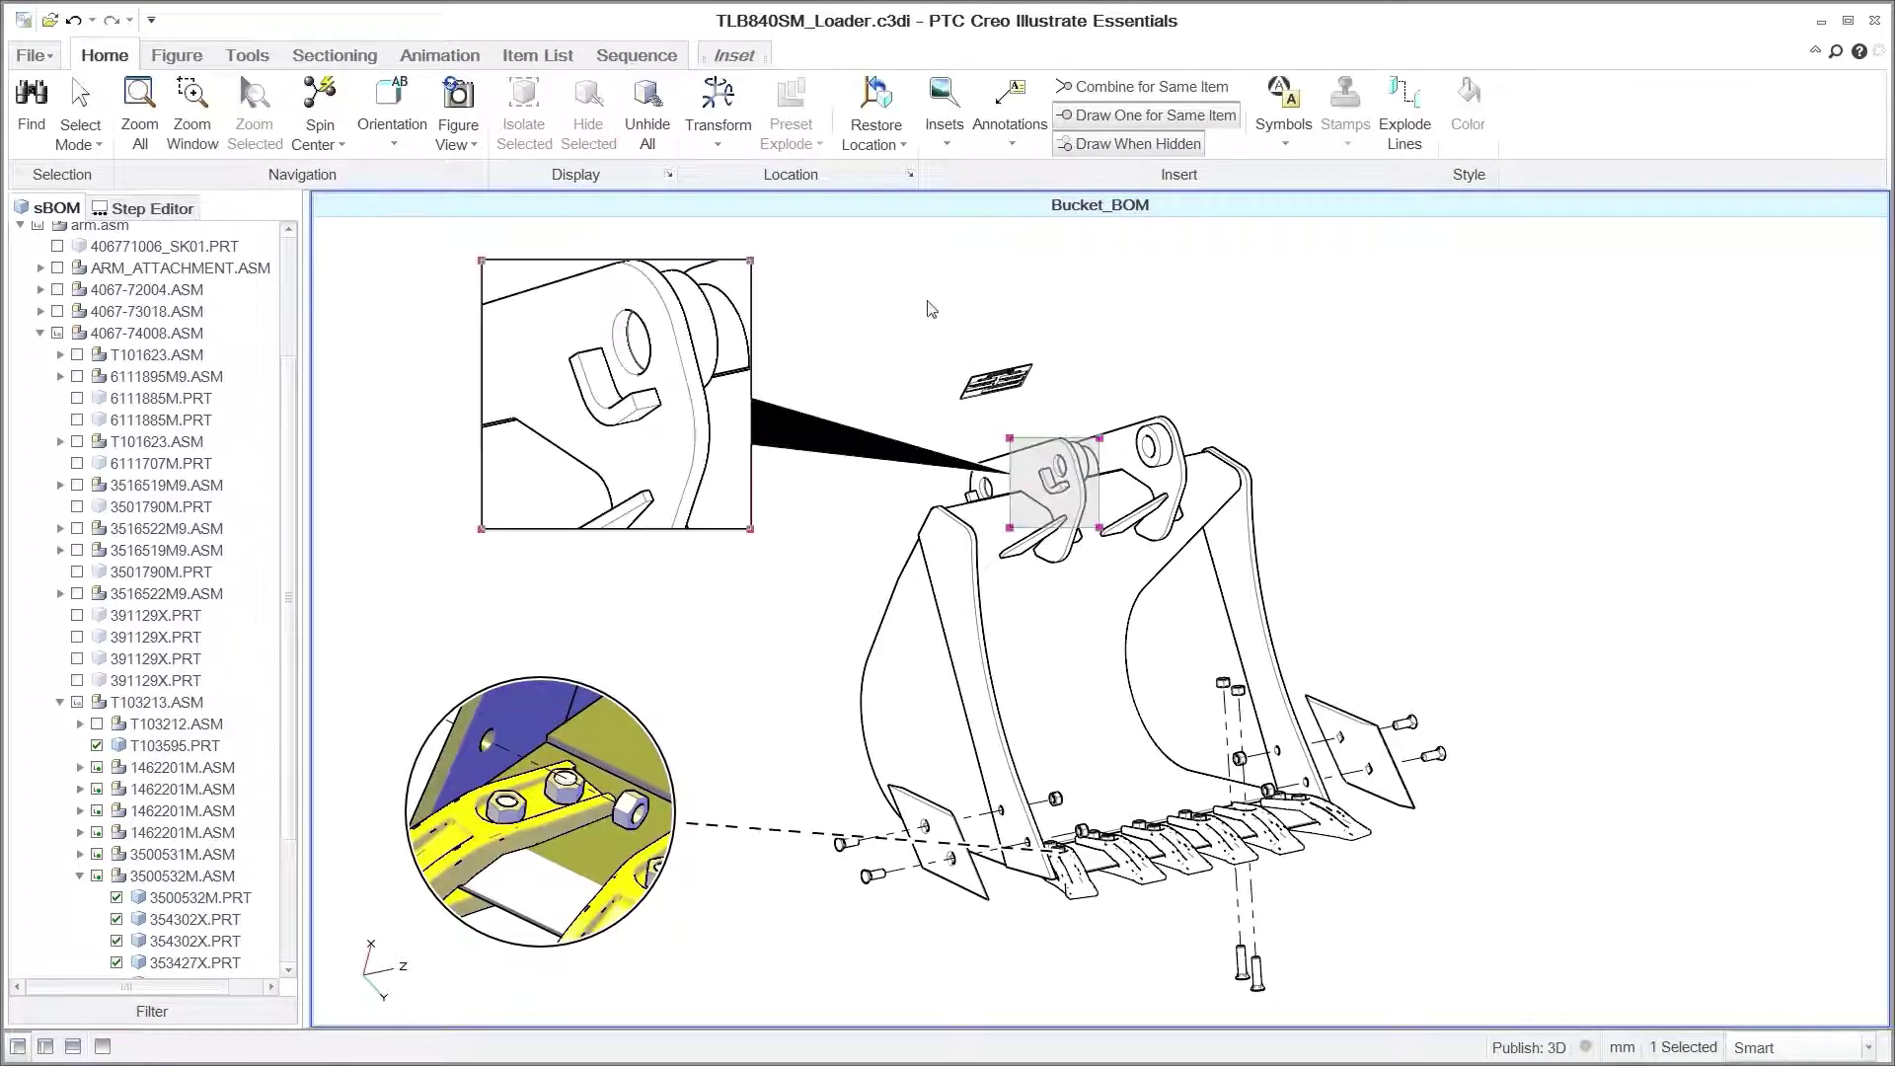
pyautogui.click(990, 303)
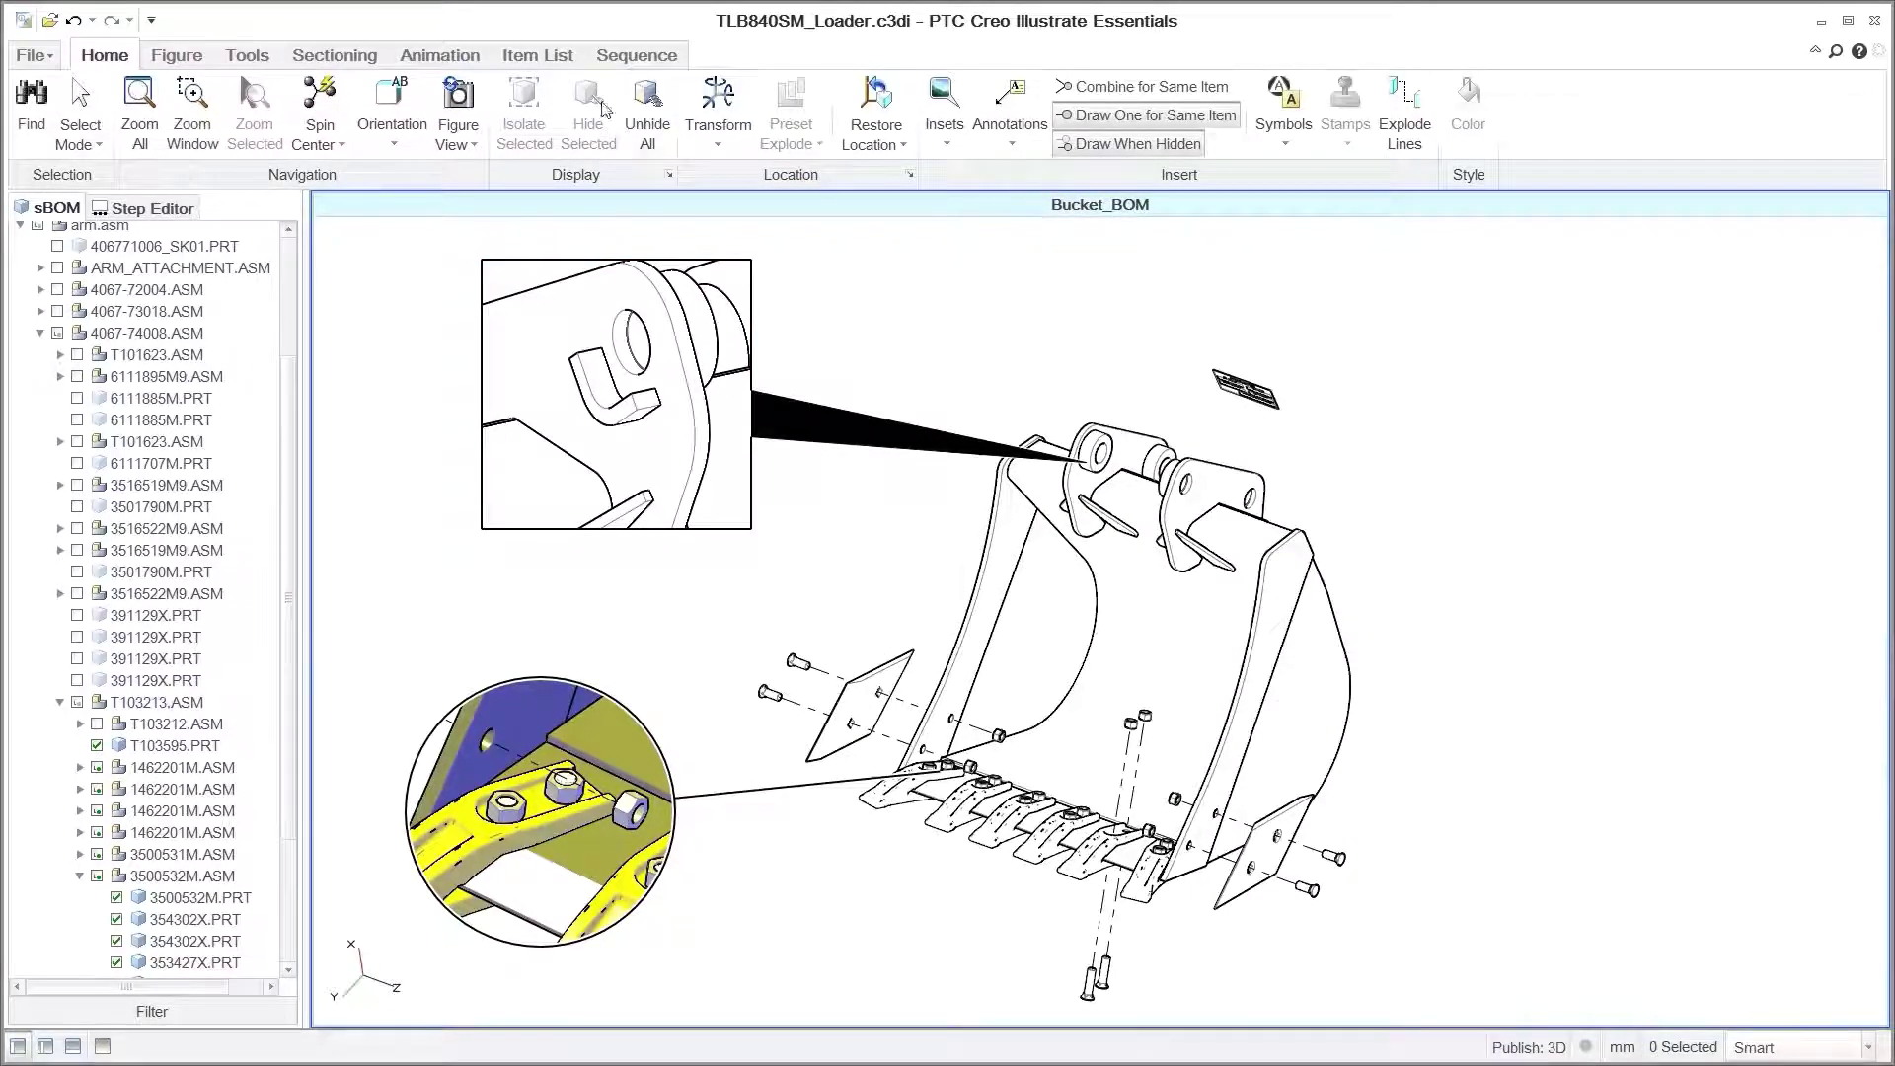
# - Generate automatic item-list callouts 1–8 and select callout 1, Nameplate
pyautogui.click(538, 56)
pyautogui.click(102, 111)
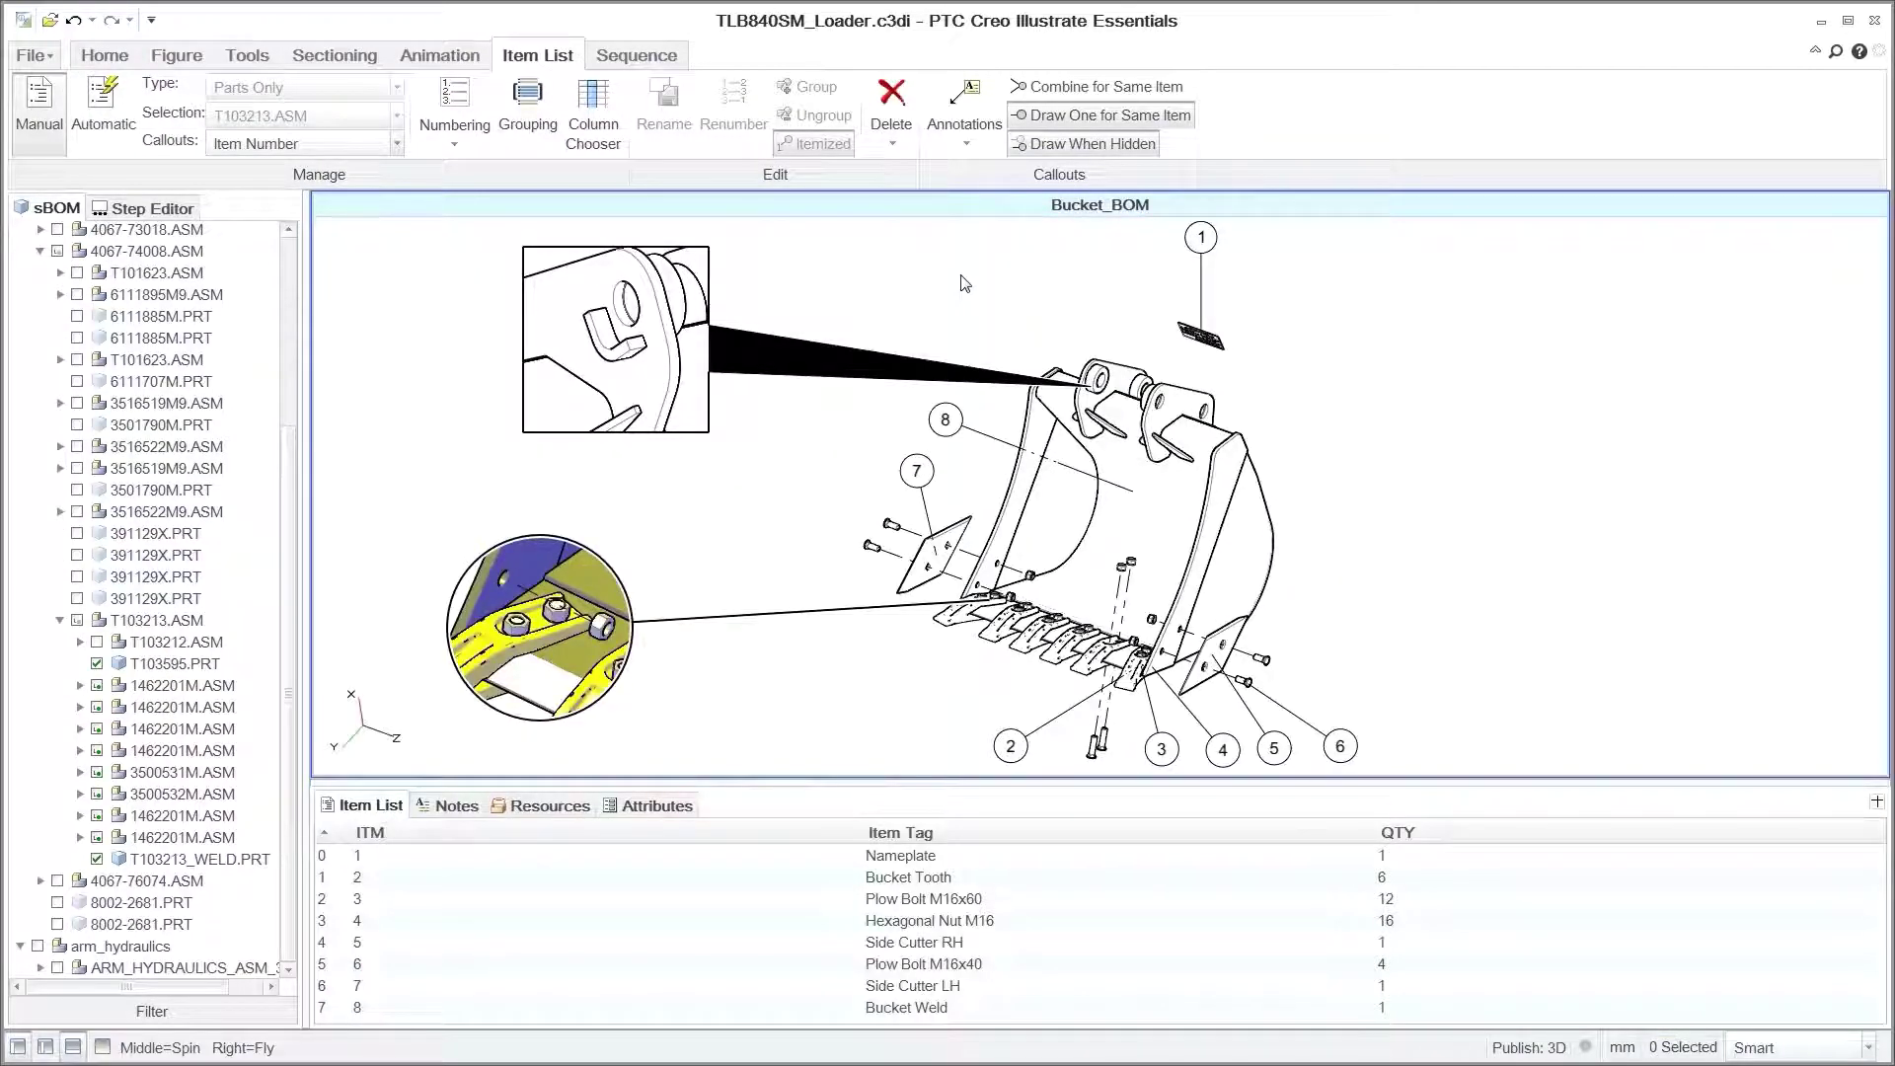
pyautogui.click(1202, 238)
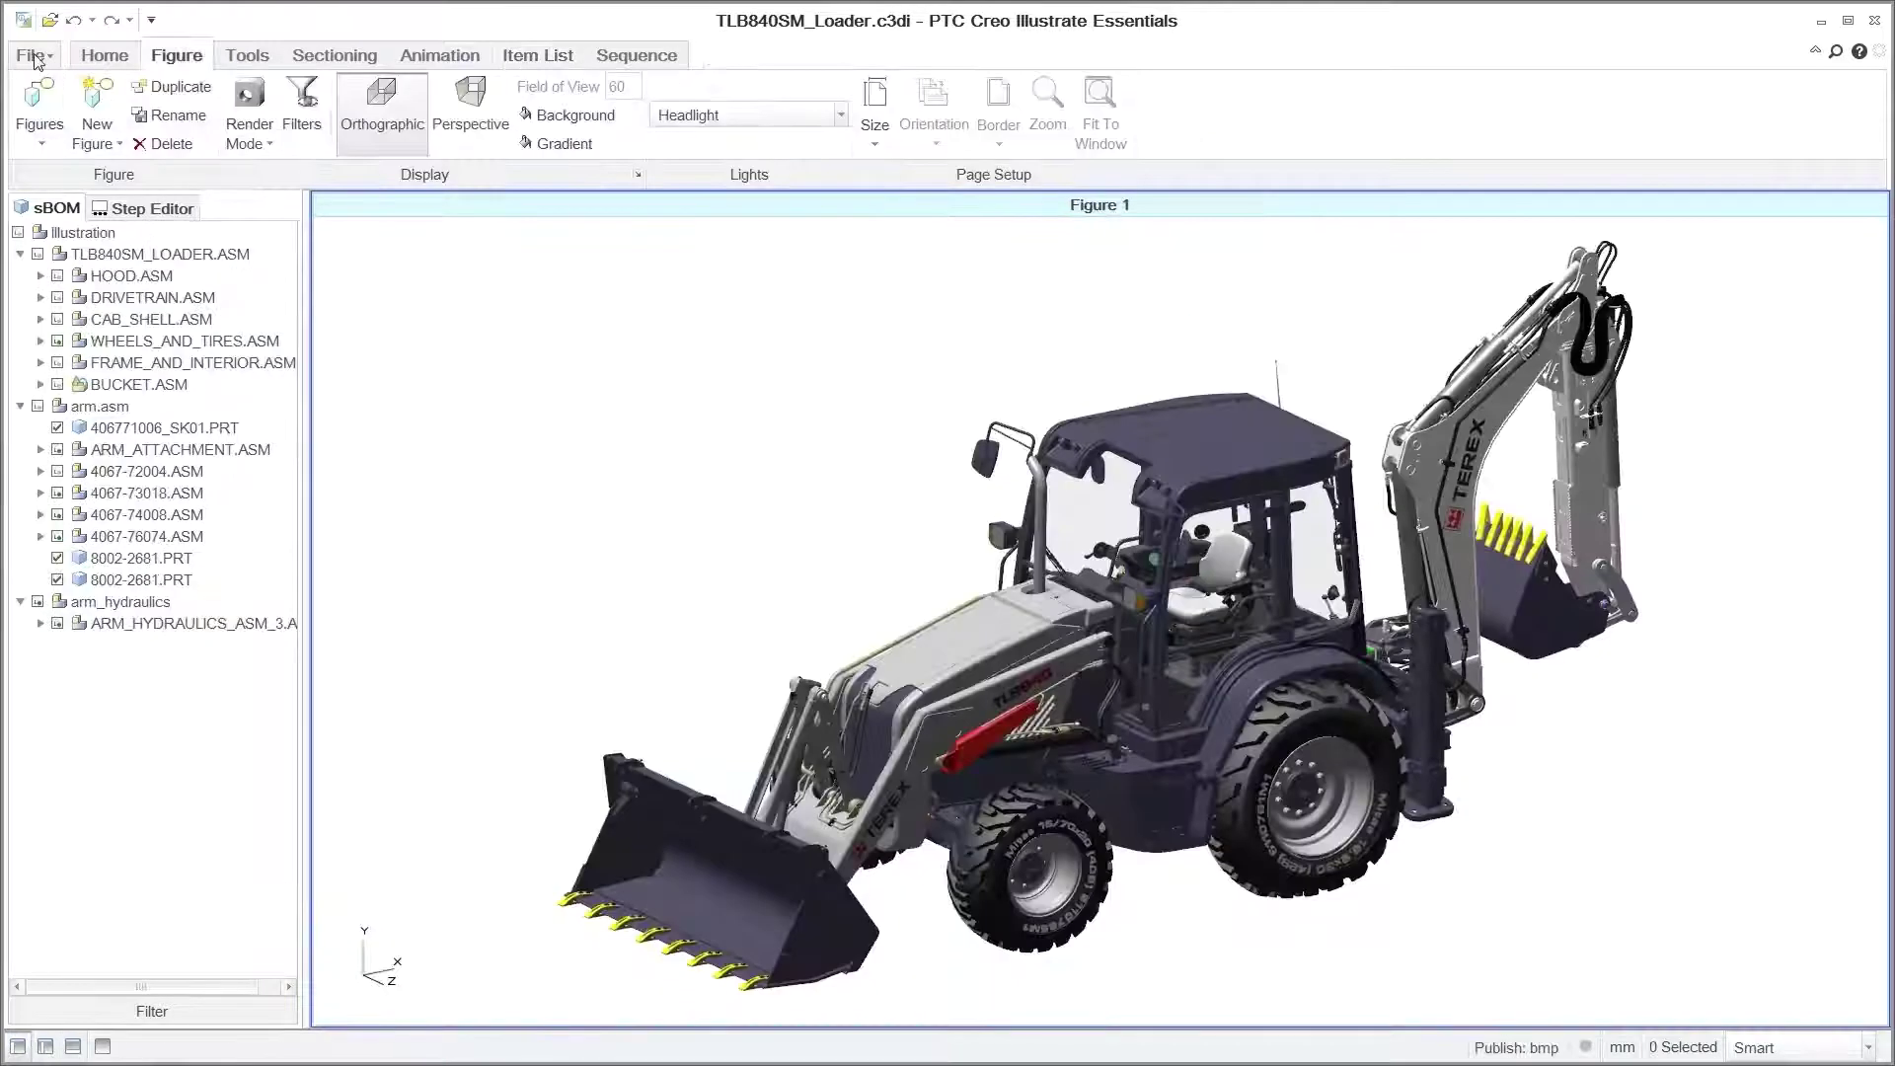
# - Set the publish output to 3D in Publish Settings
pyautogui.click(33, 55)
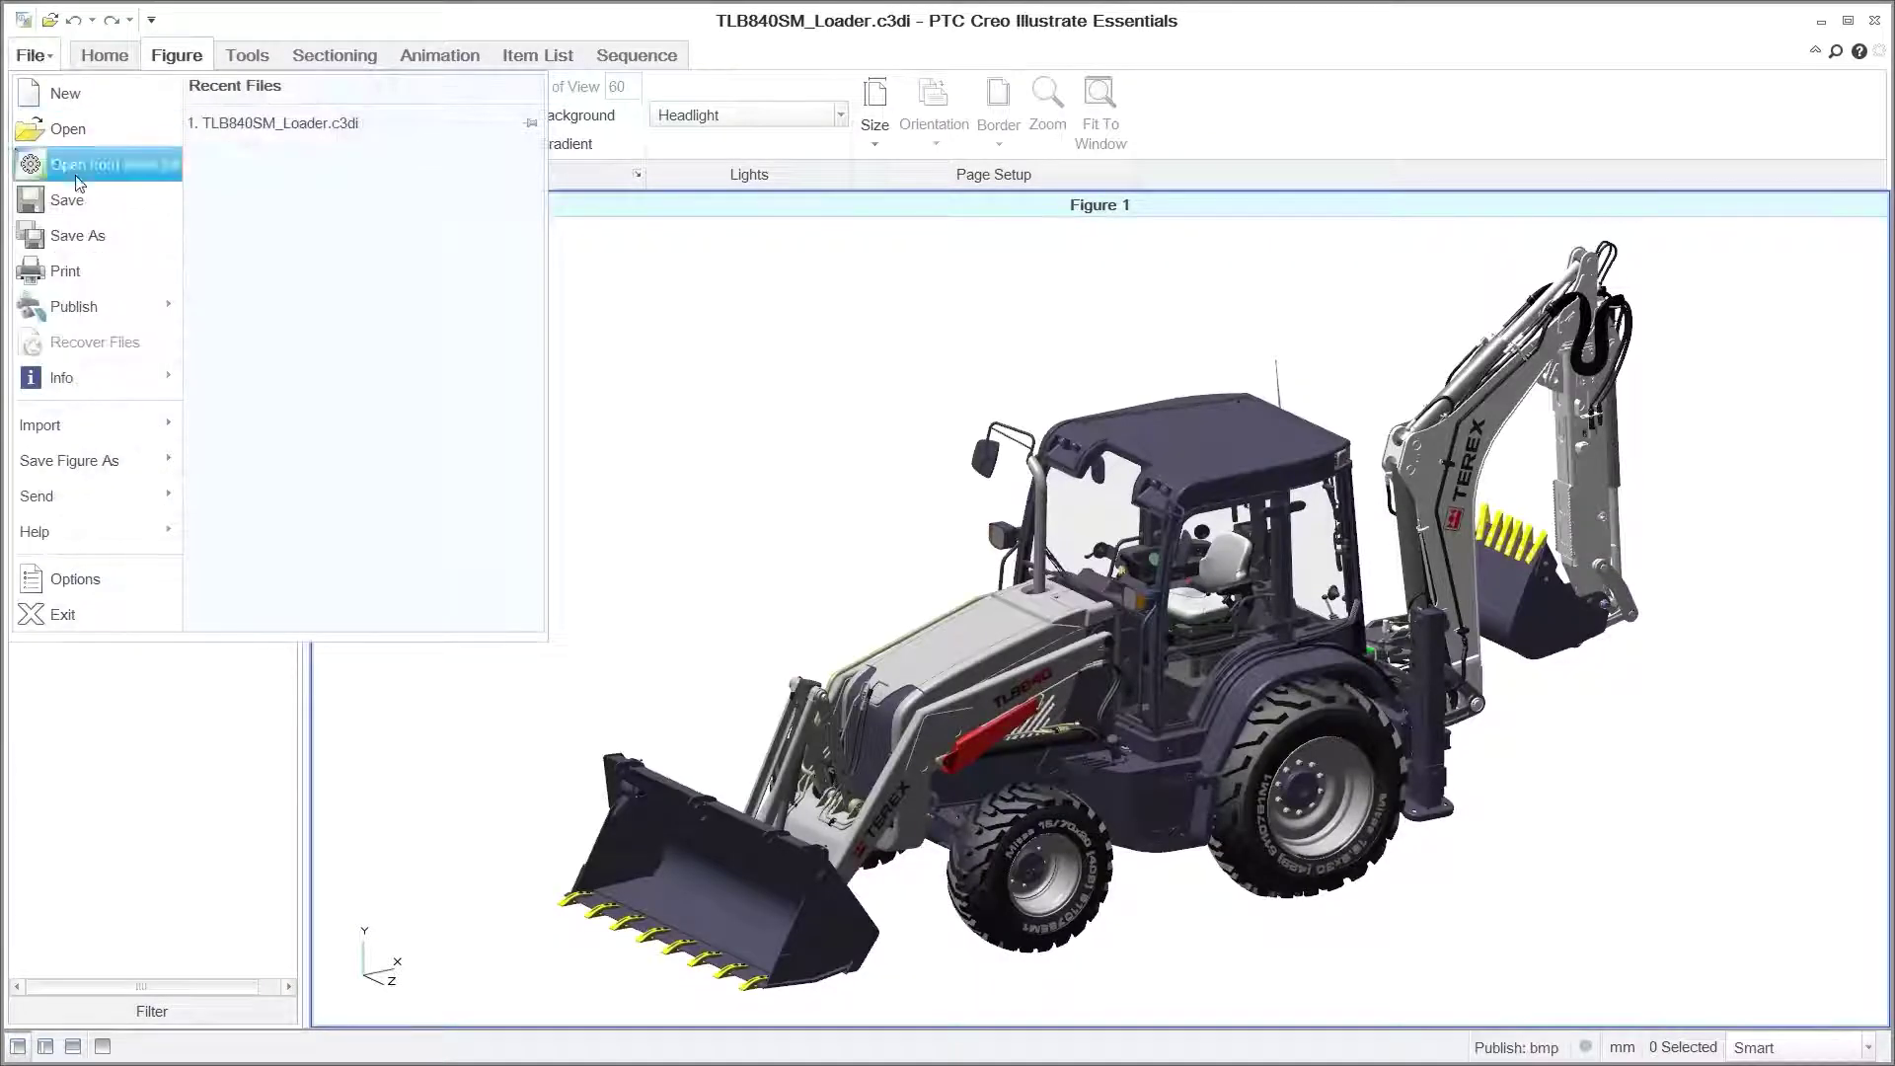
pyautogui.moveTo(87, 304)
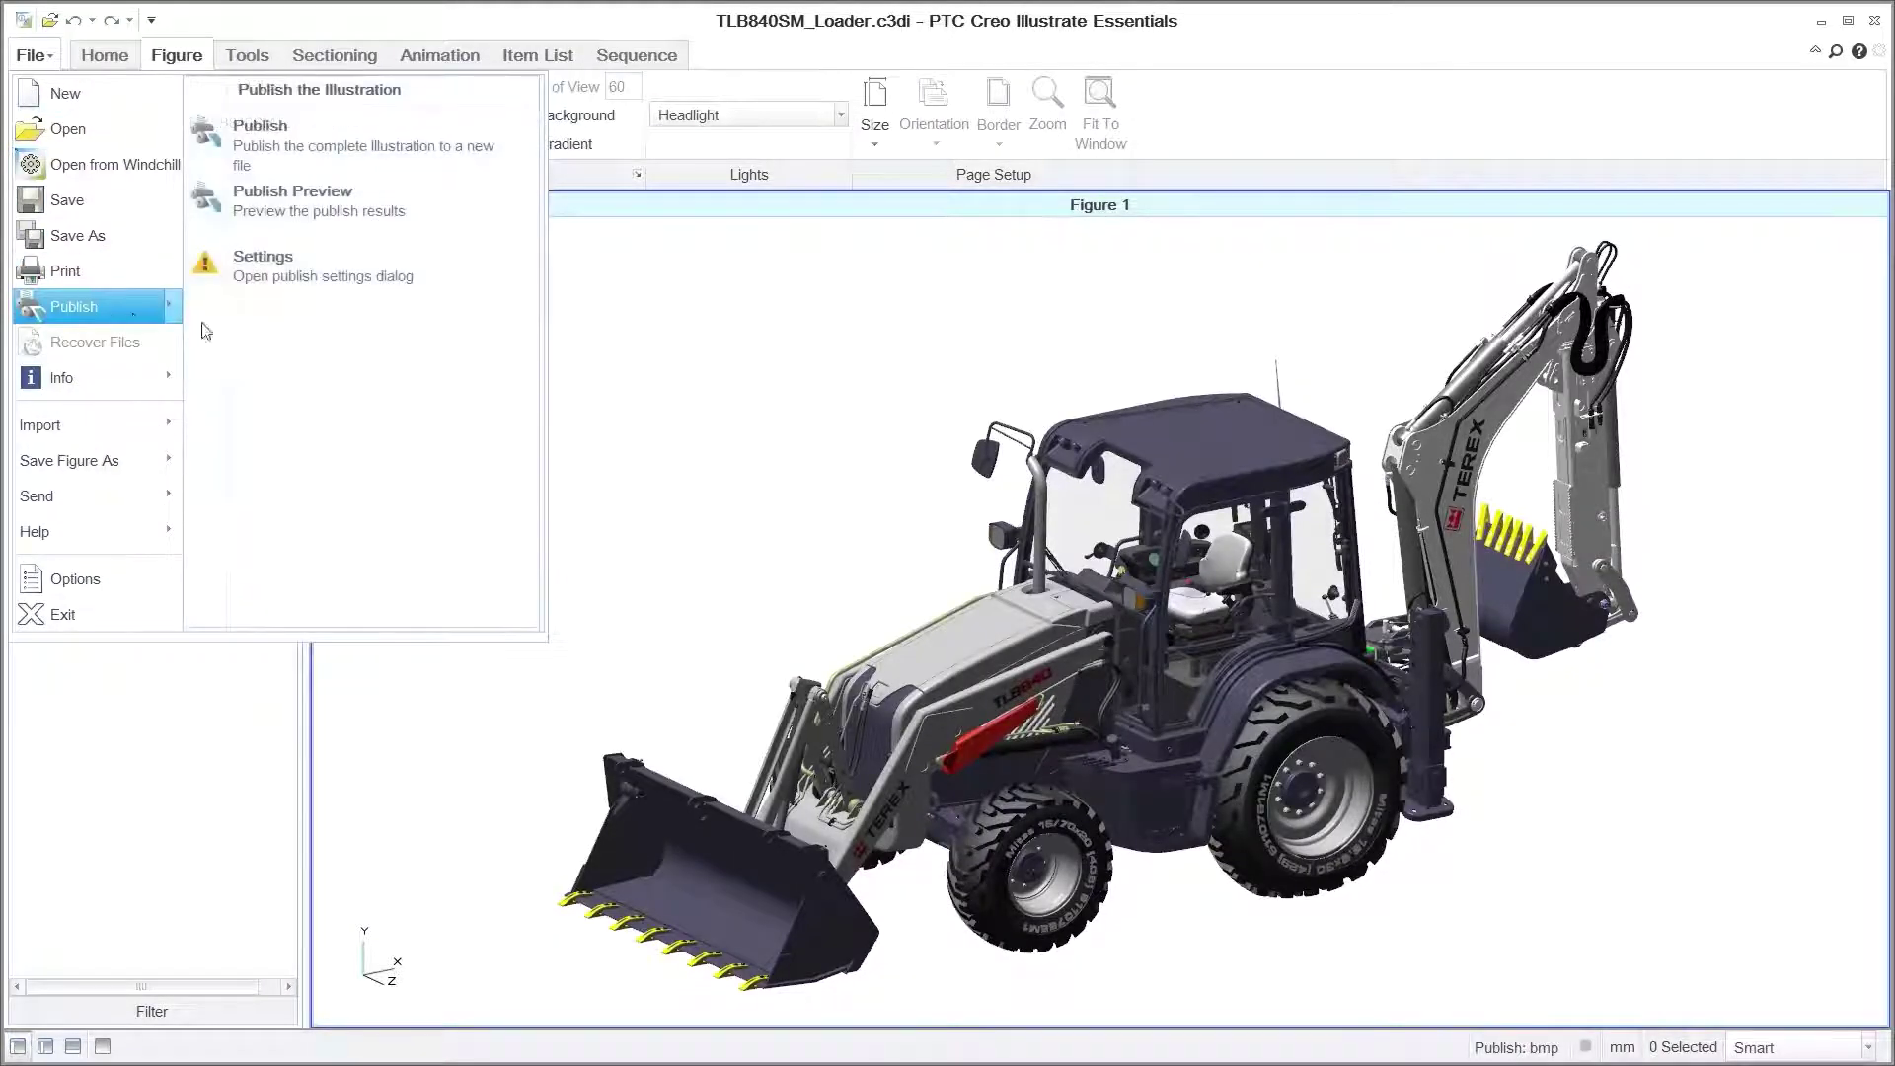
pyautogui.click(292, 276)
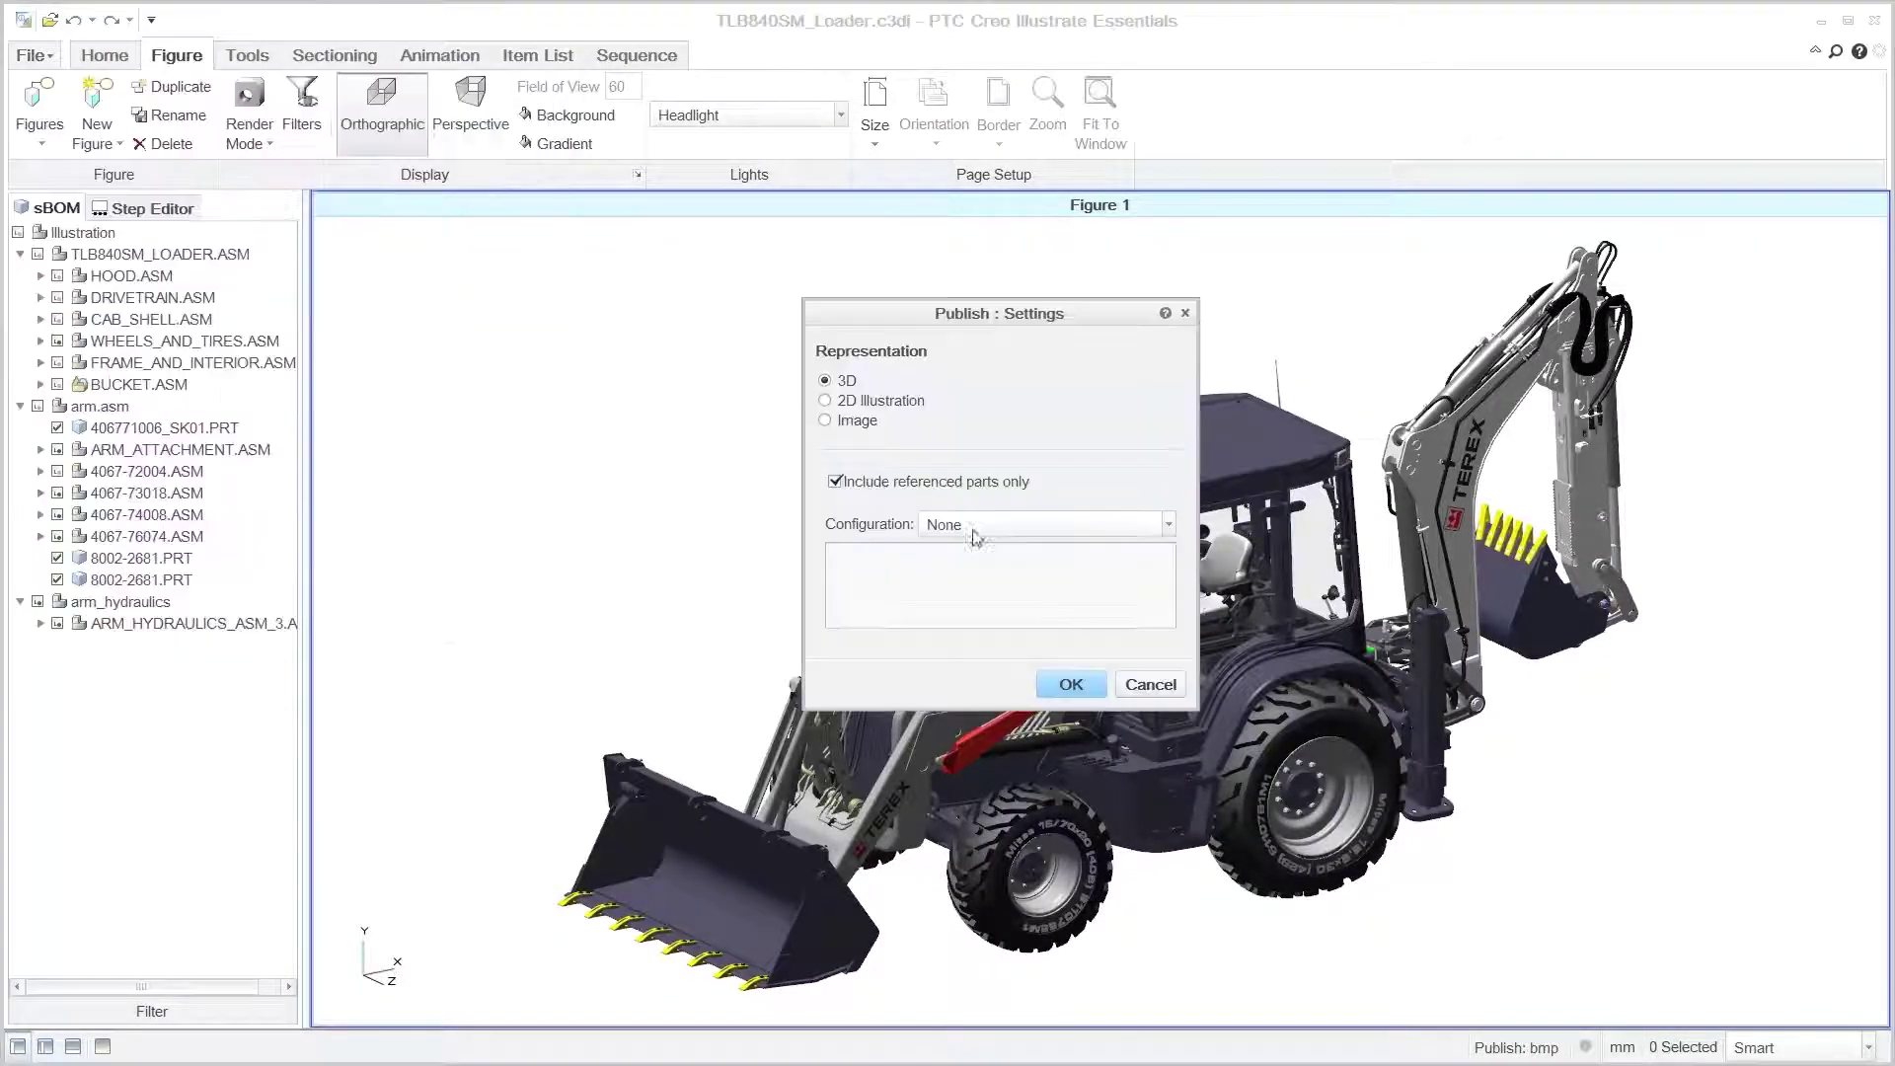
pyautogui.click(1070, 685)
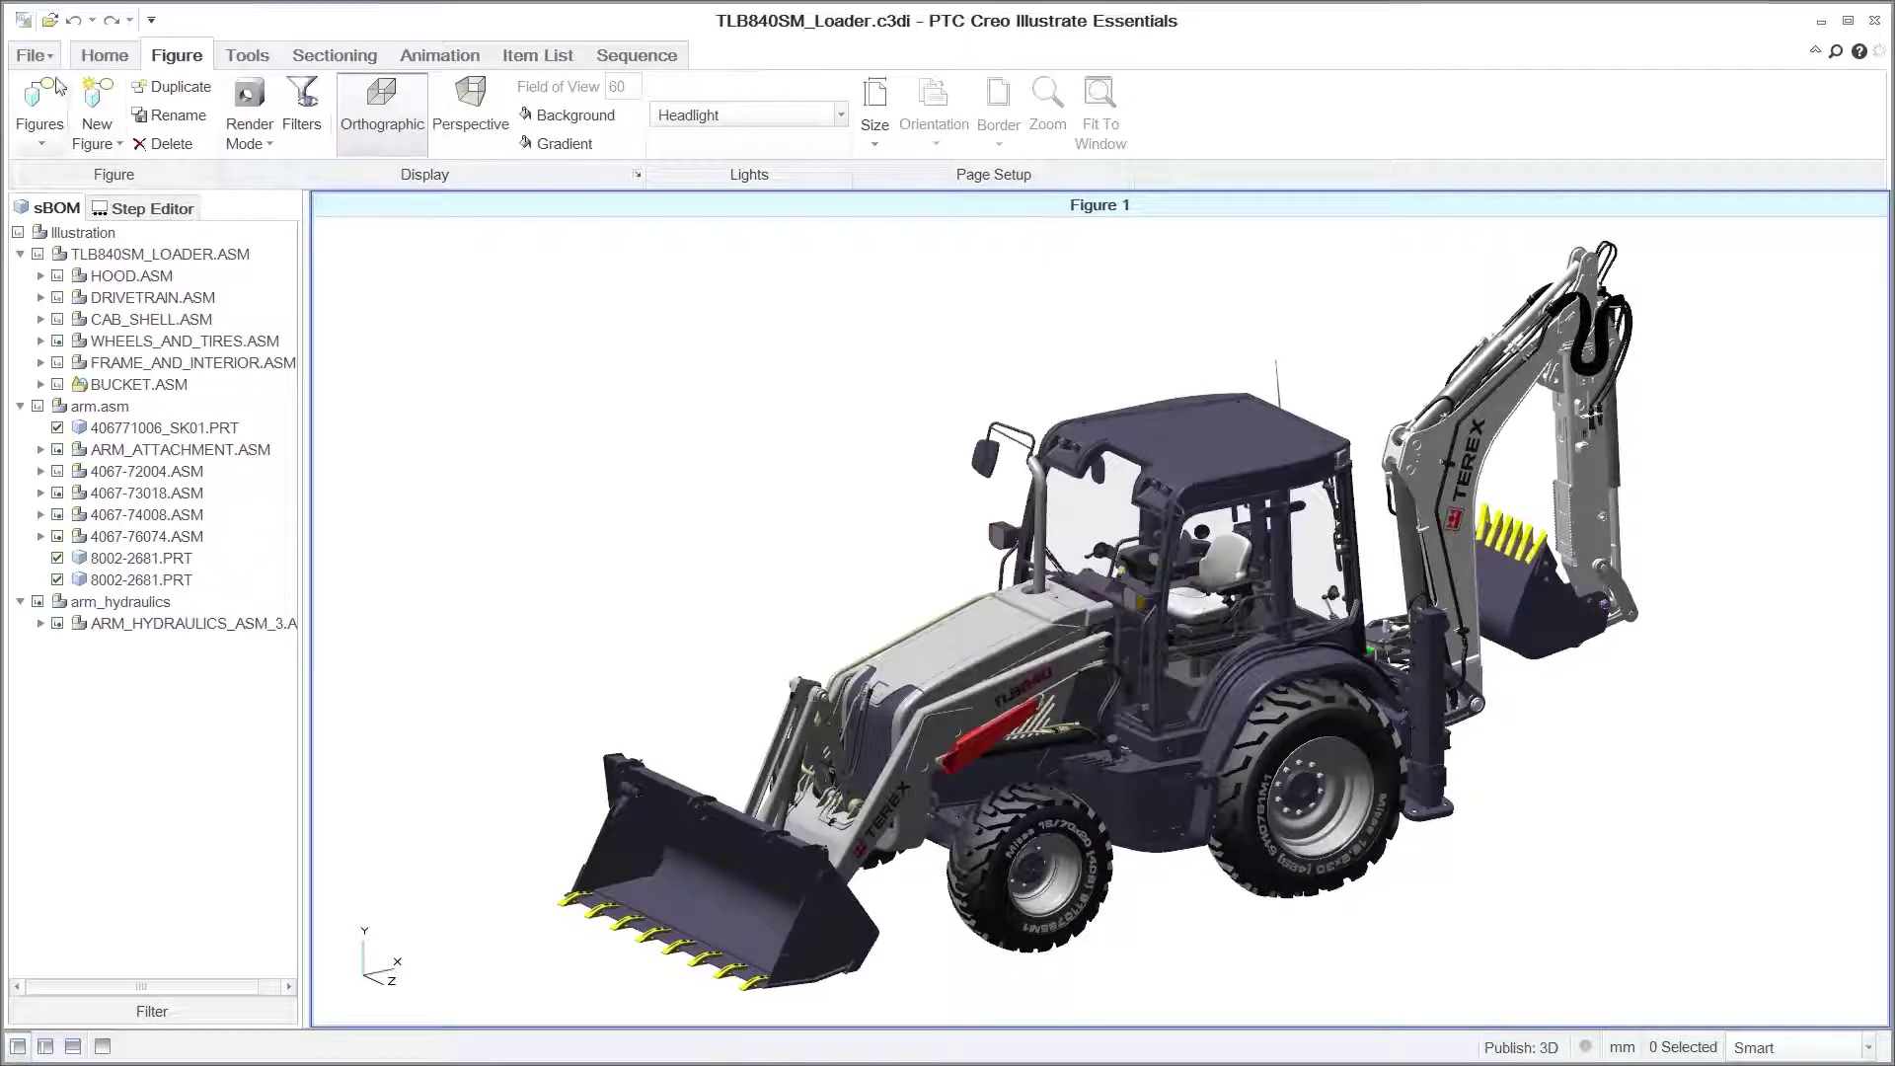
# - Publish the whole illustration to a PVZ file
pyautogui.click(35, 58)
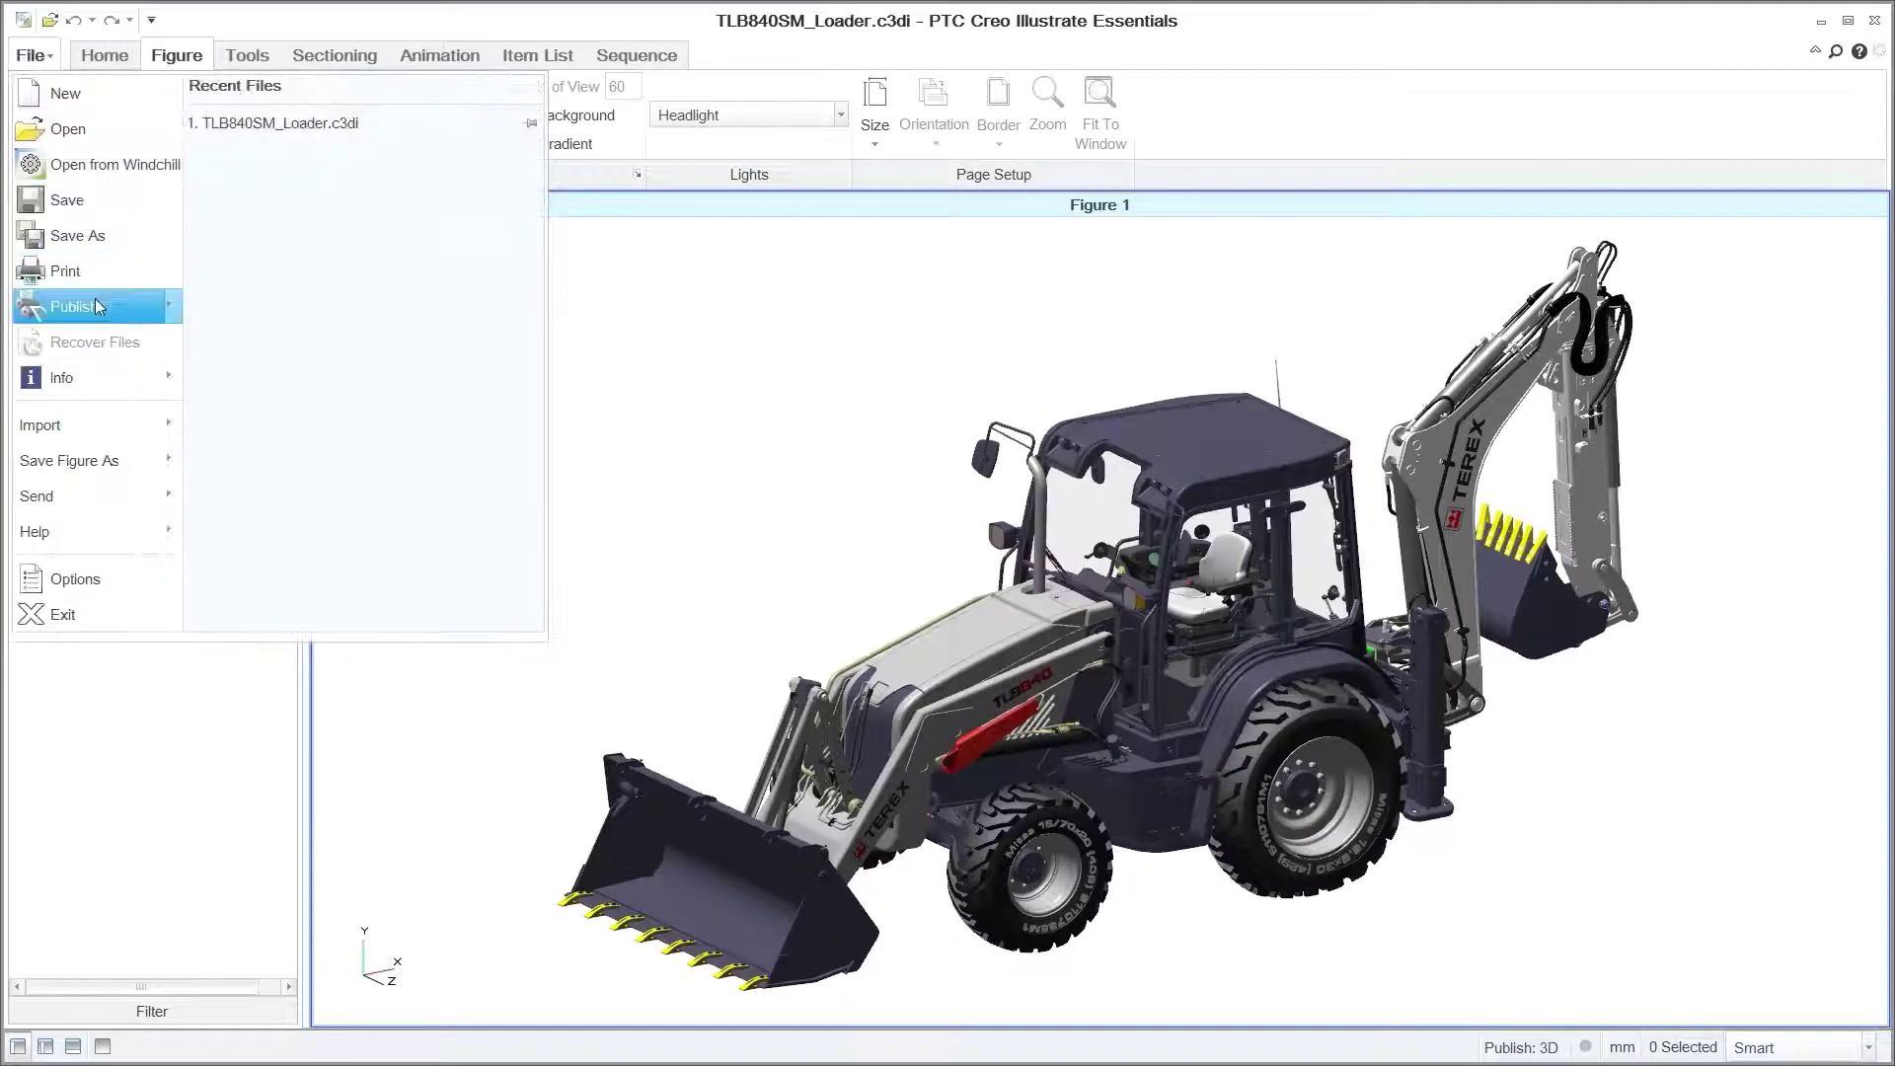
pyautogui.moveTo(96, 307)
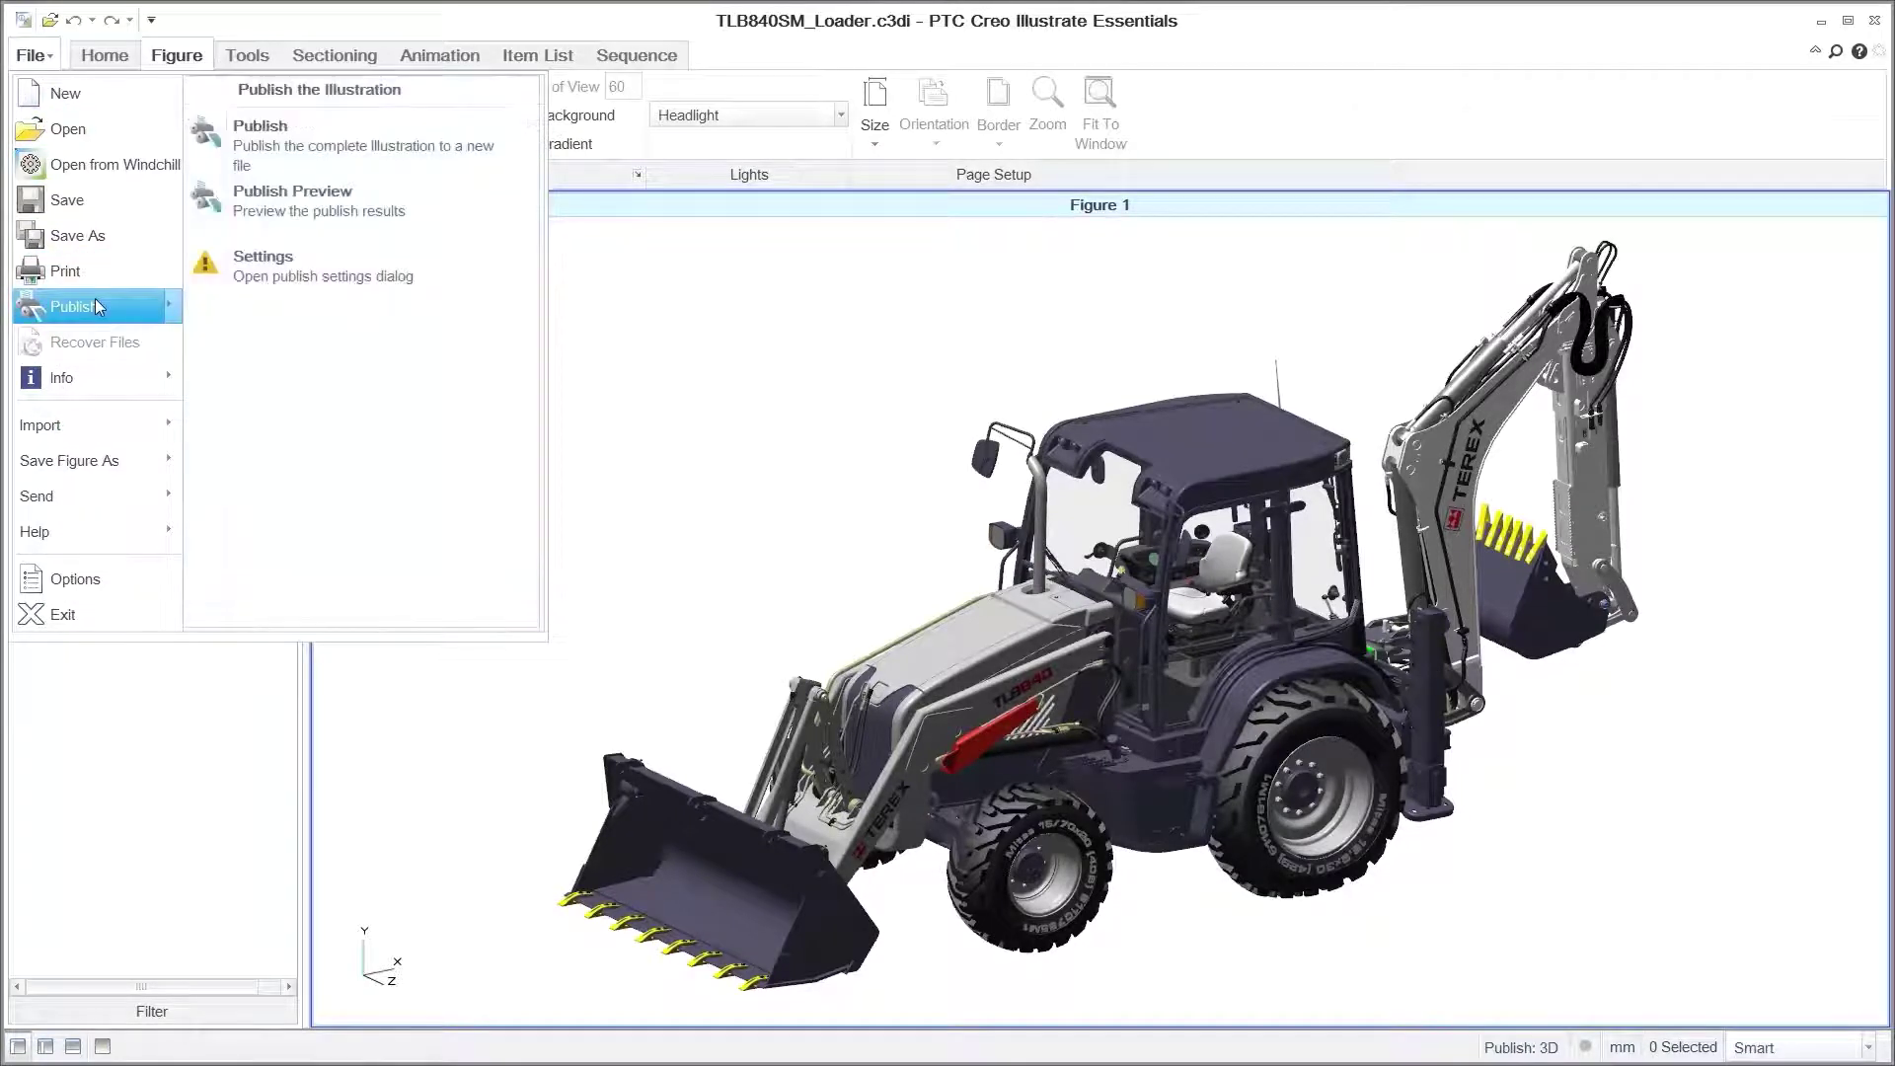
pyautogui.click(301, 138)
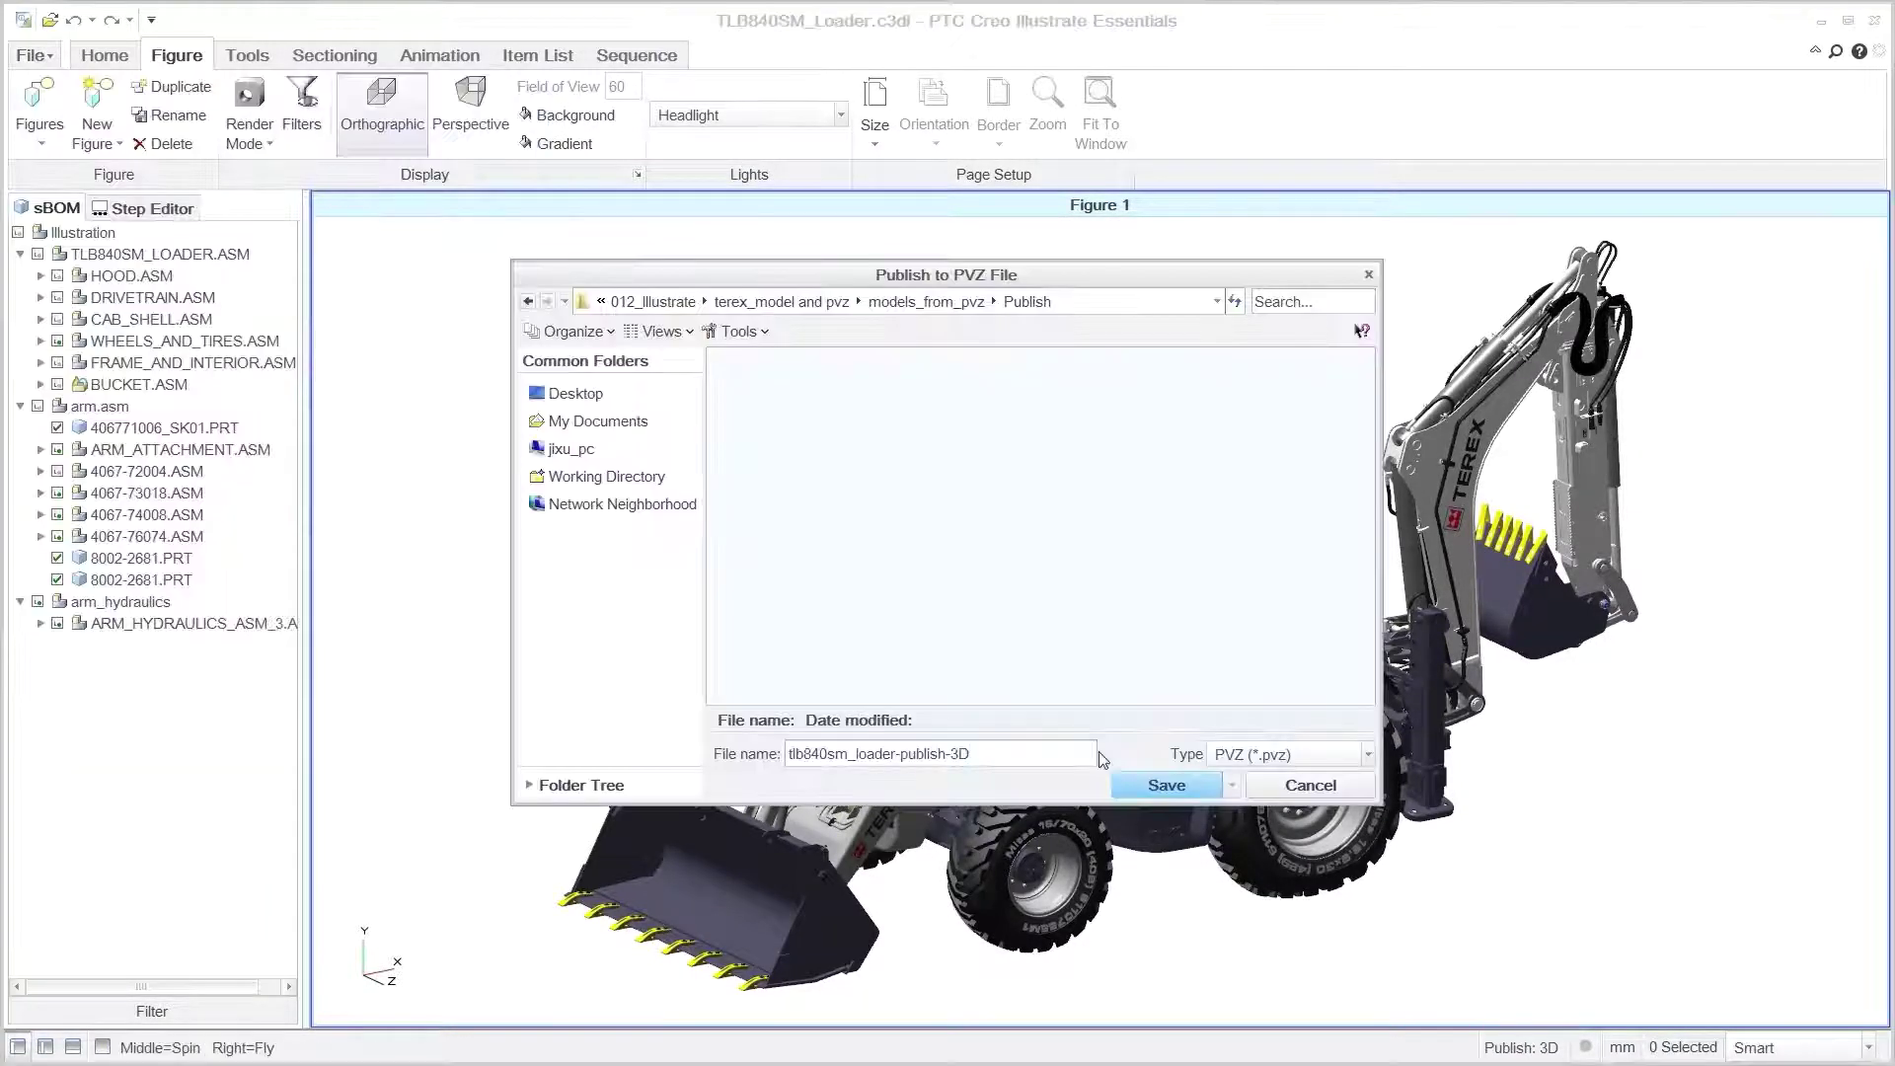
# - Save tlb840sm_loader-publish-3D.pvz, open it in Creo View, and show Bucket_BOM and the Viewables list
pyautogui.click(1162, 785)
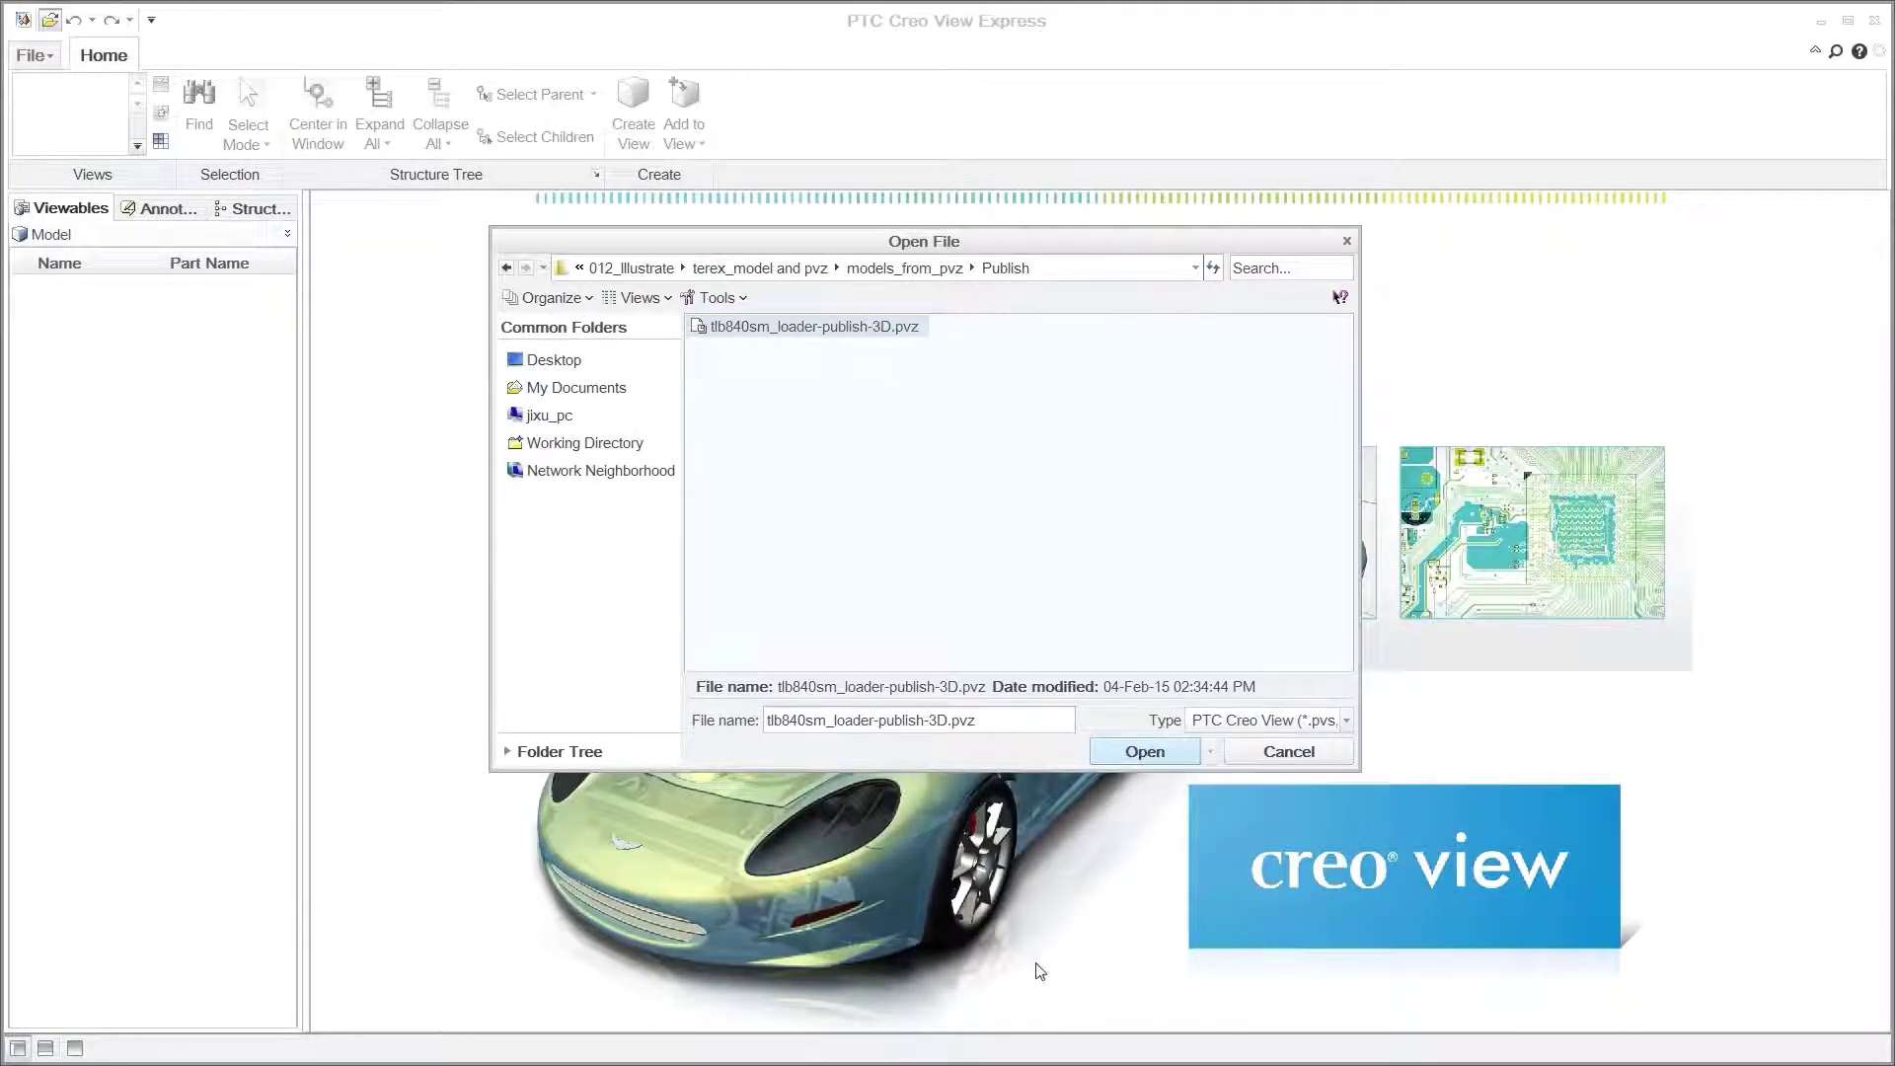
pyautogui.press('Return')
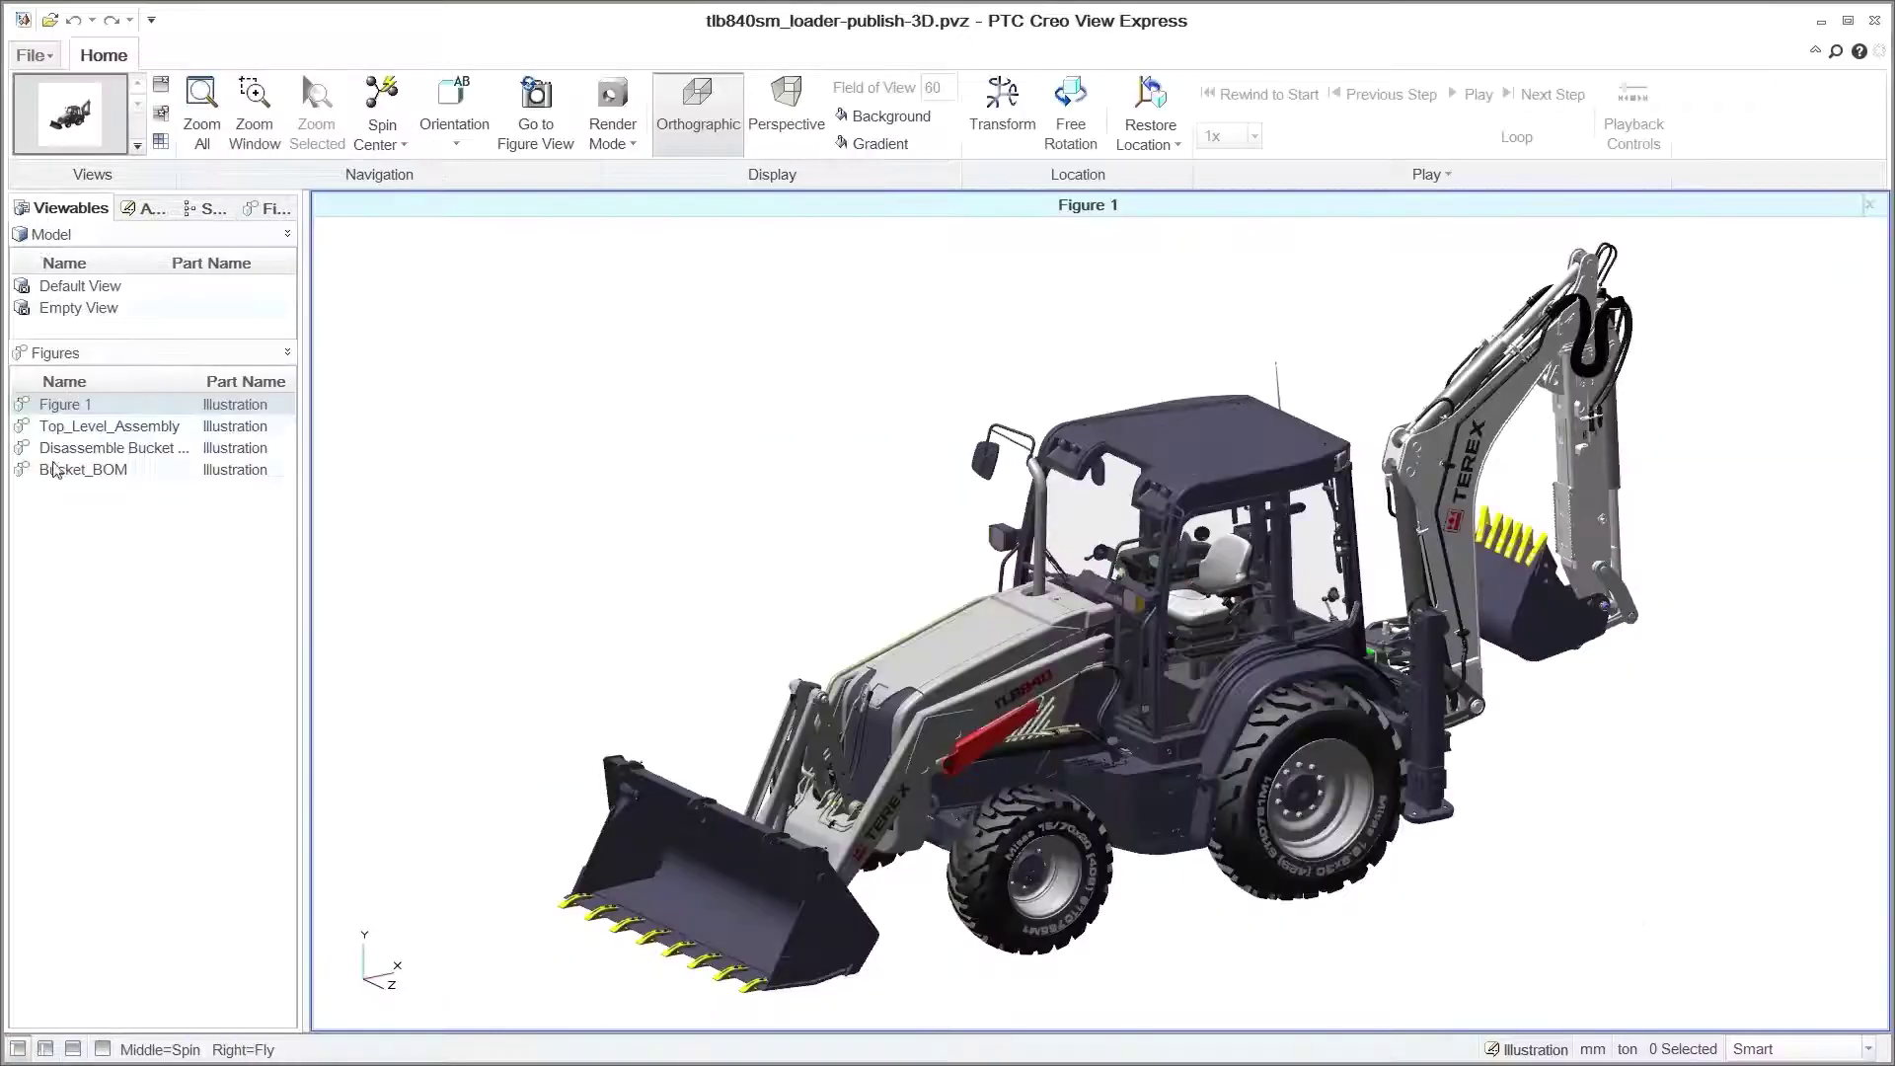
pyautogui.click(54, 470)
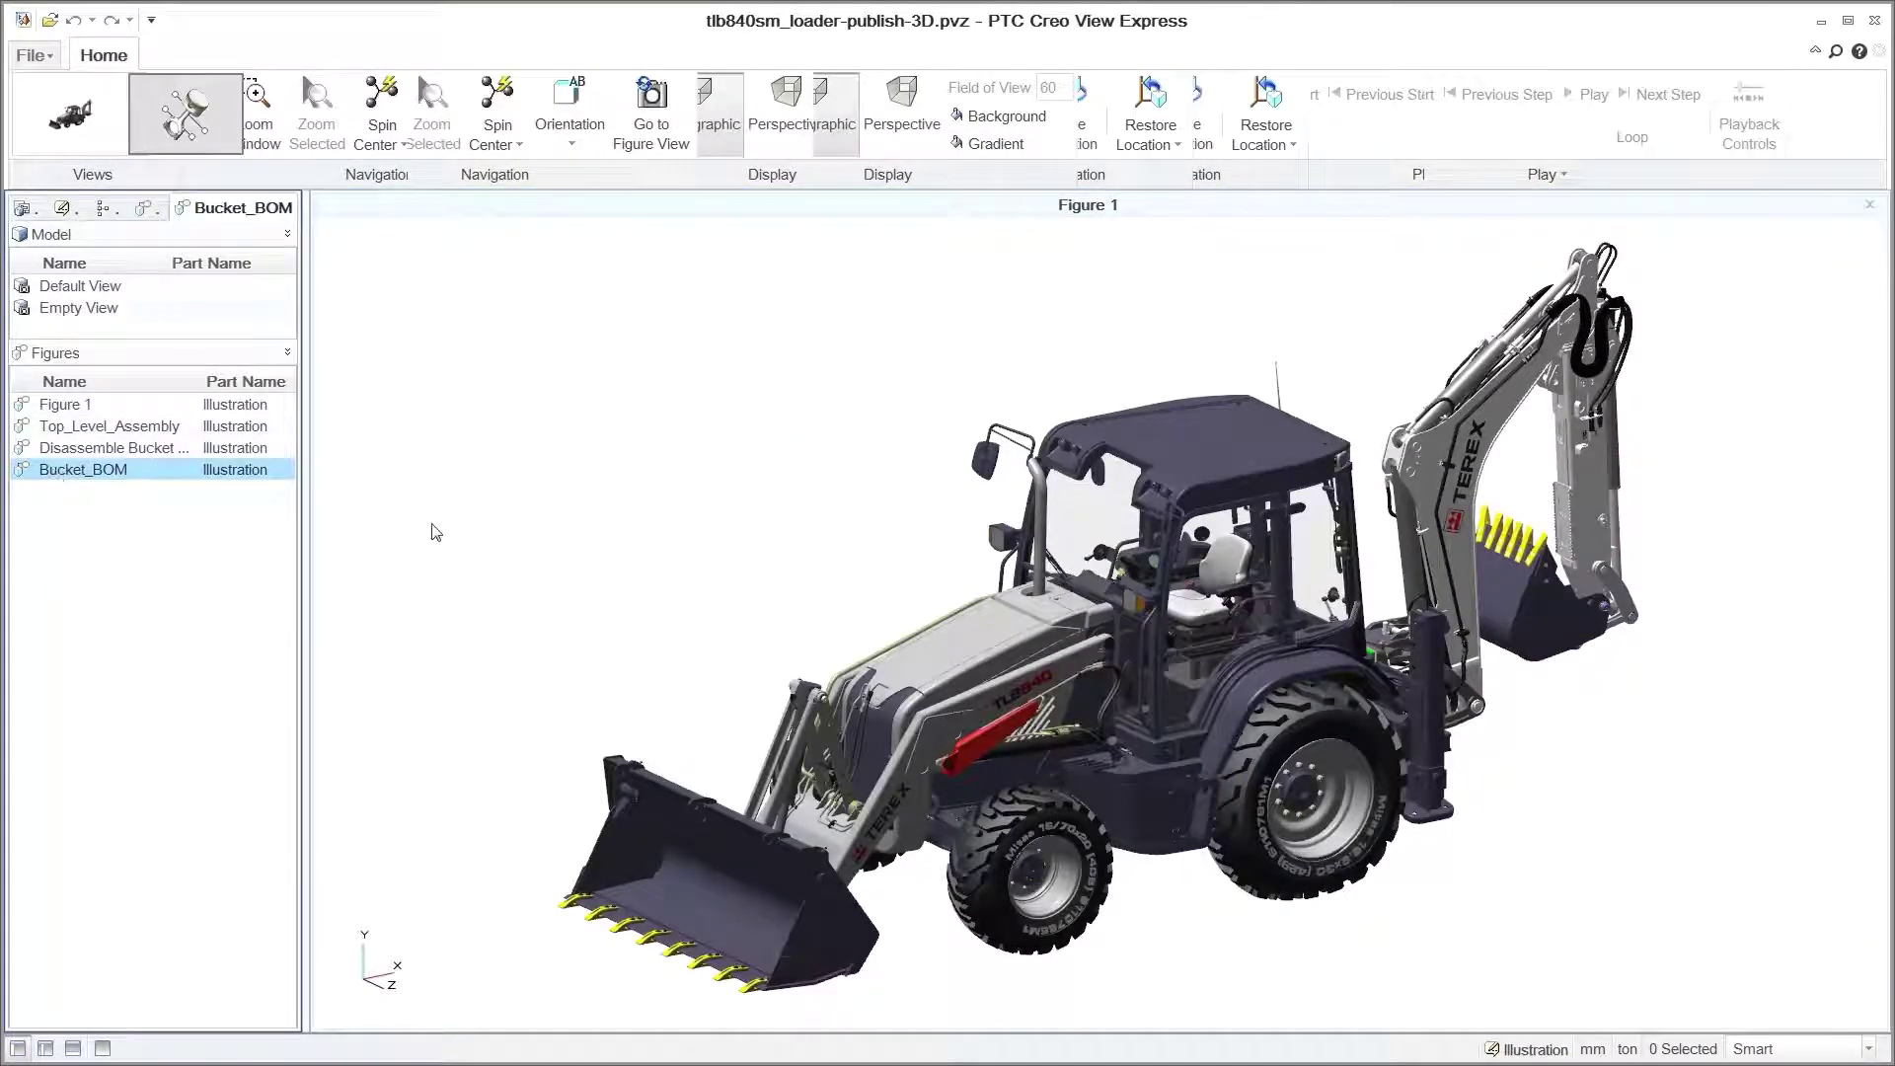
pyautogui.click(23, 209)
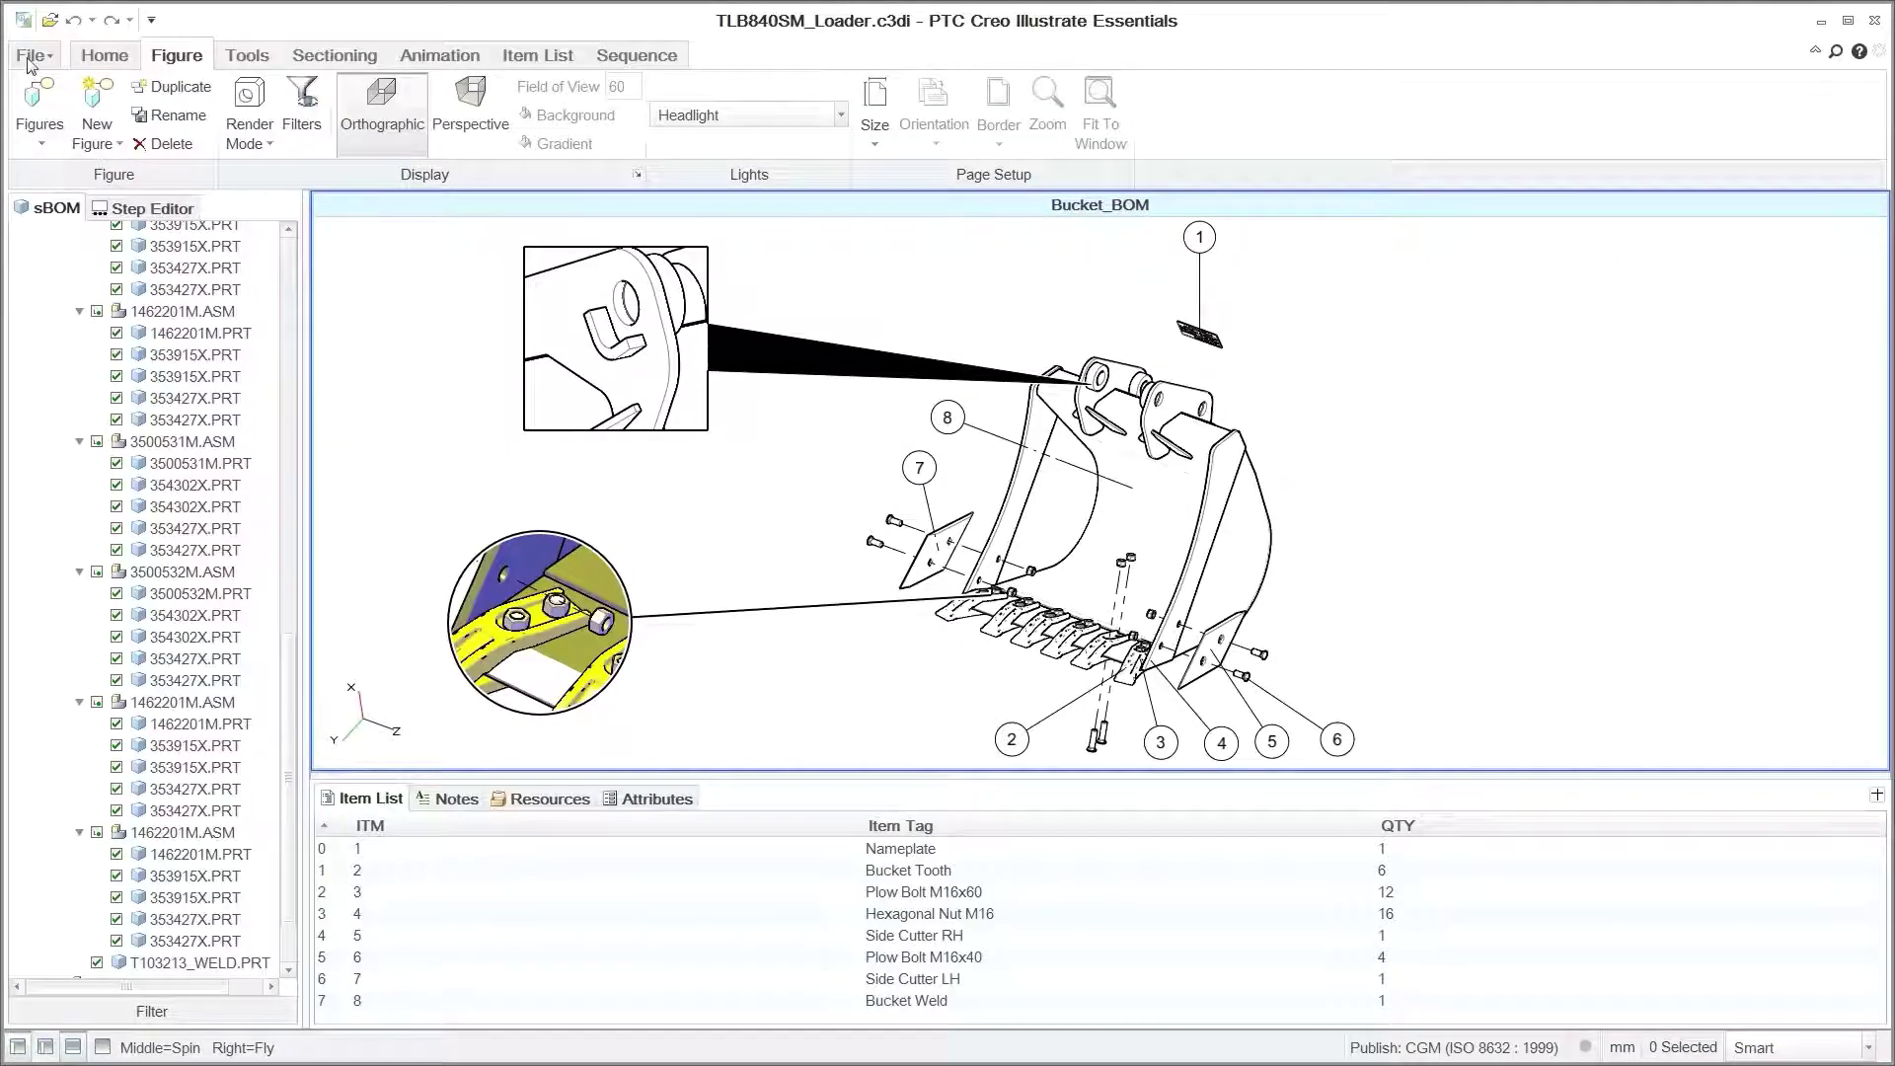
# - Export the Bucket_BOM figure as a 1593 × 801 BMP image into the Publish folder
pyautogui.click(29, 57)
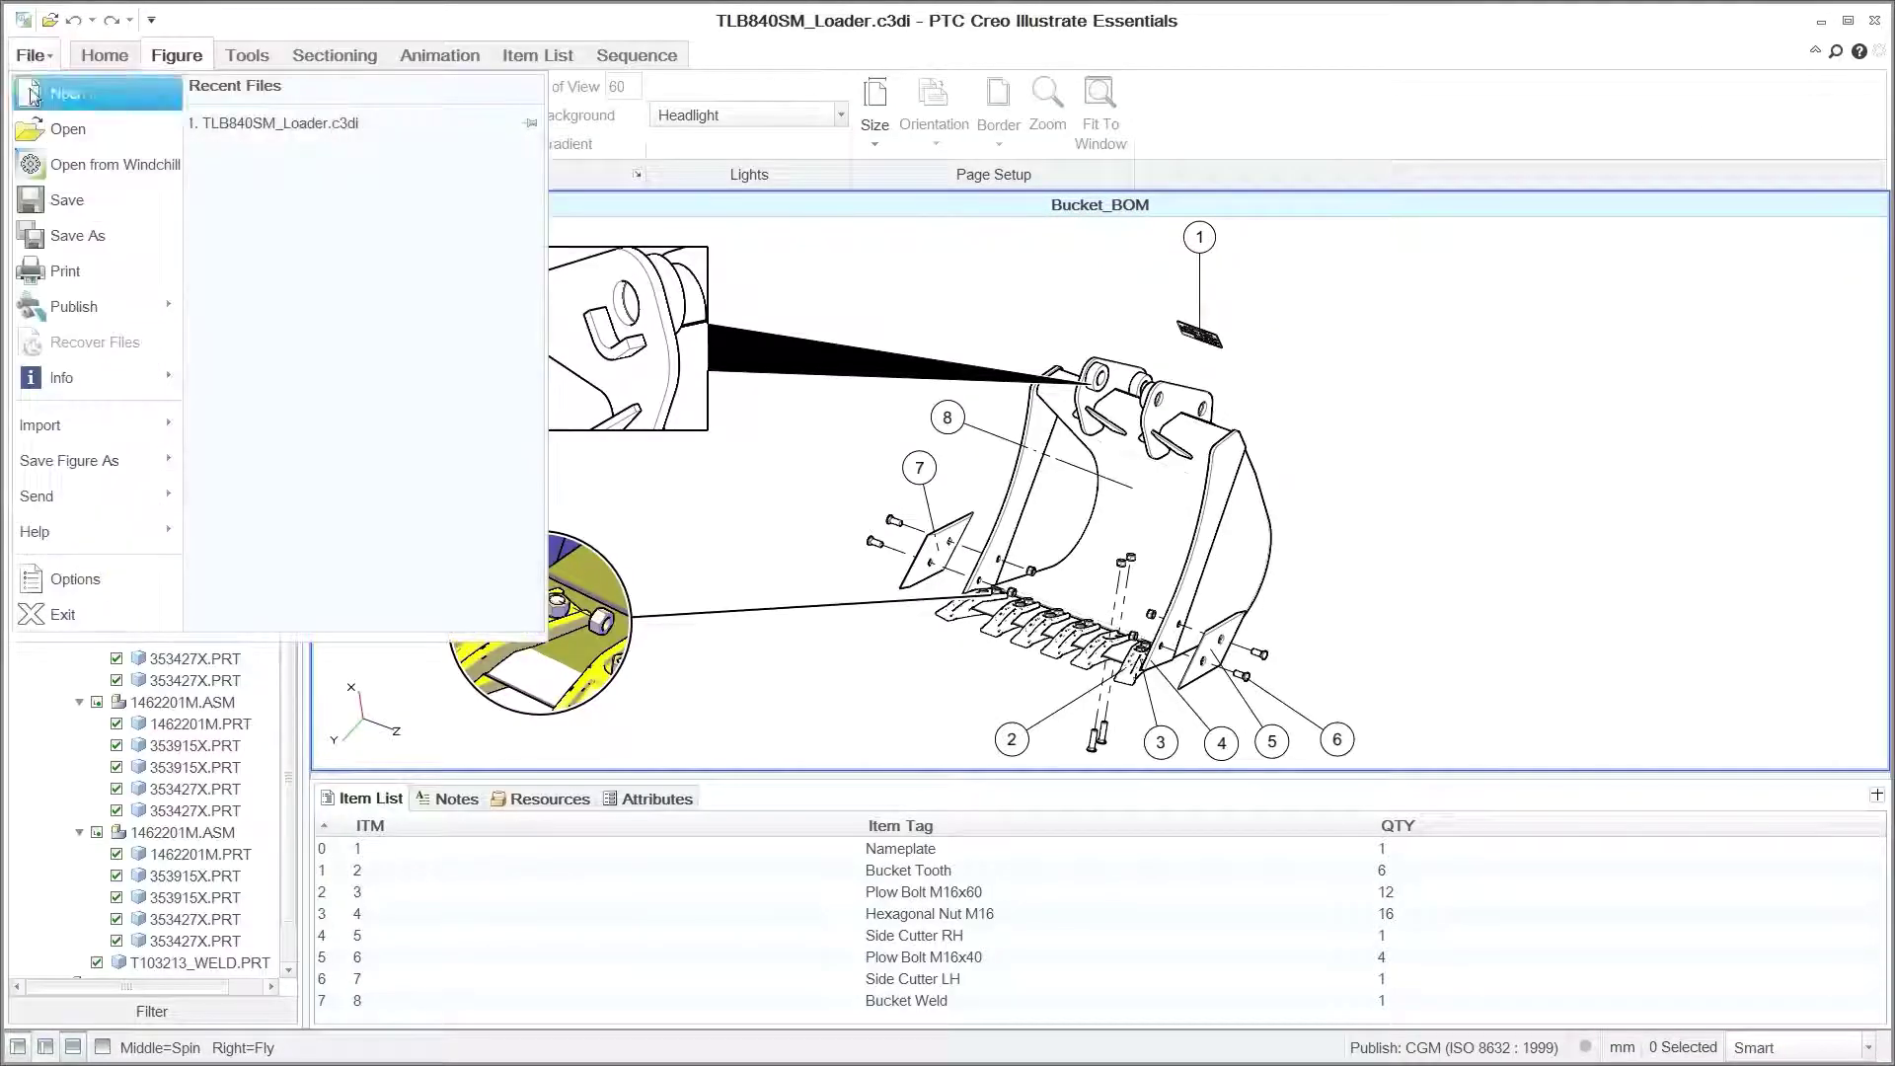
pyautogui.moveTo(99, 464)
pyautogui.click(306, 143)
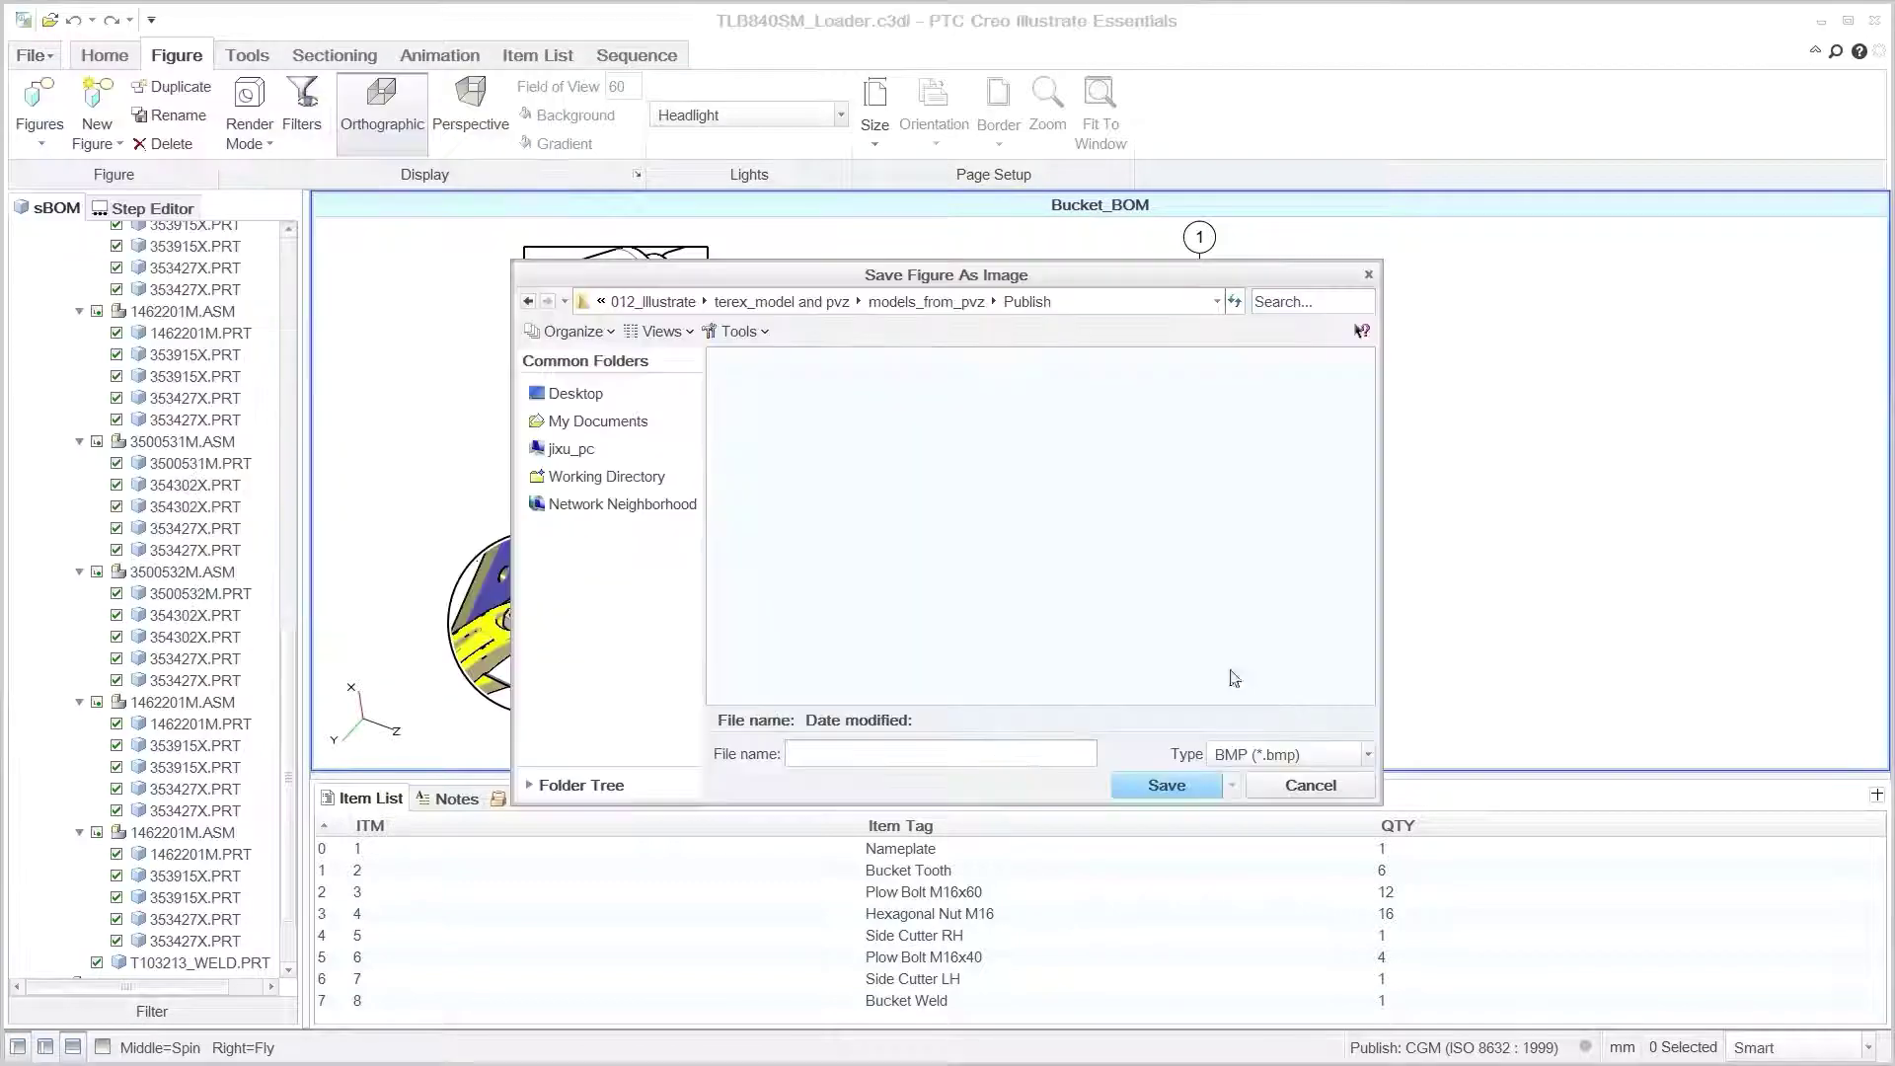
pyautogui.click(1317, 750)
pyautogui.click(1167, 784)
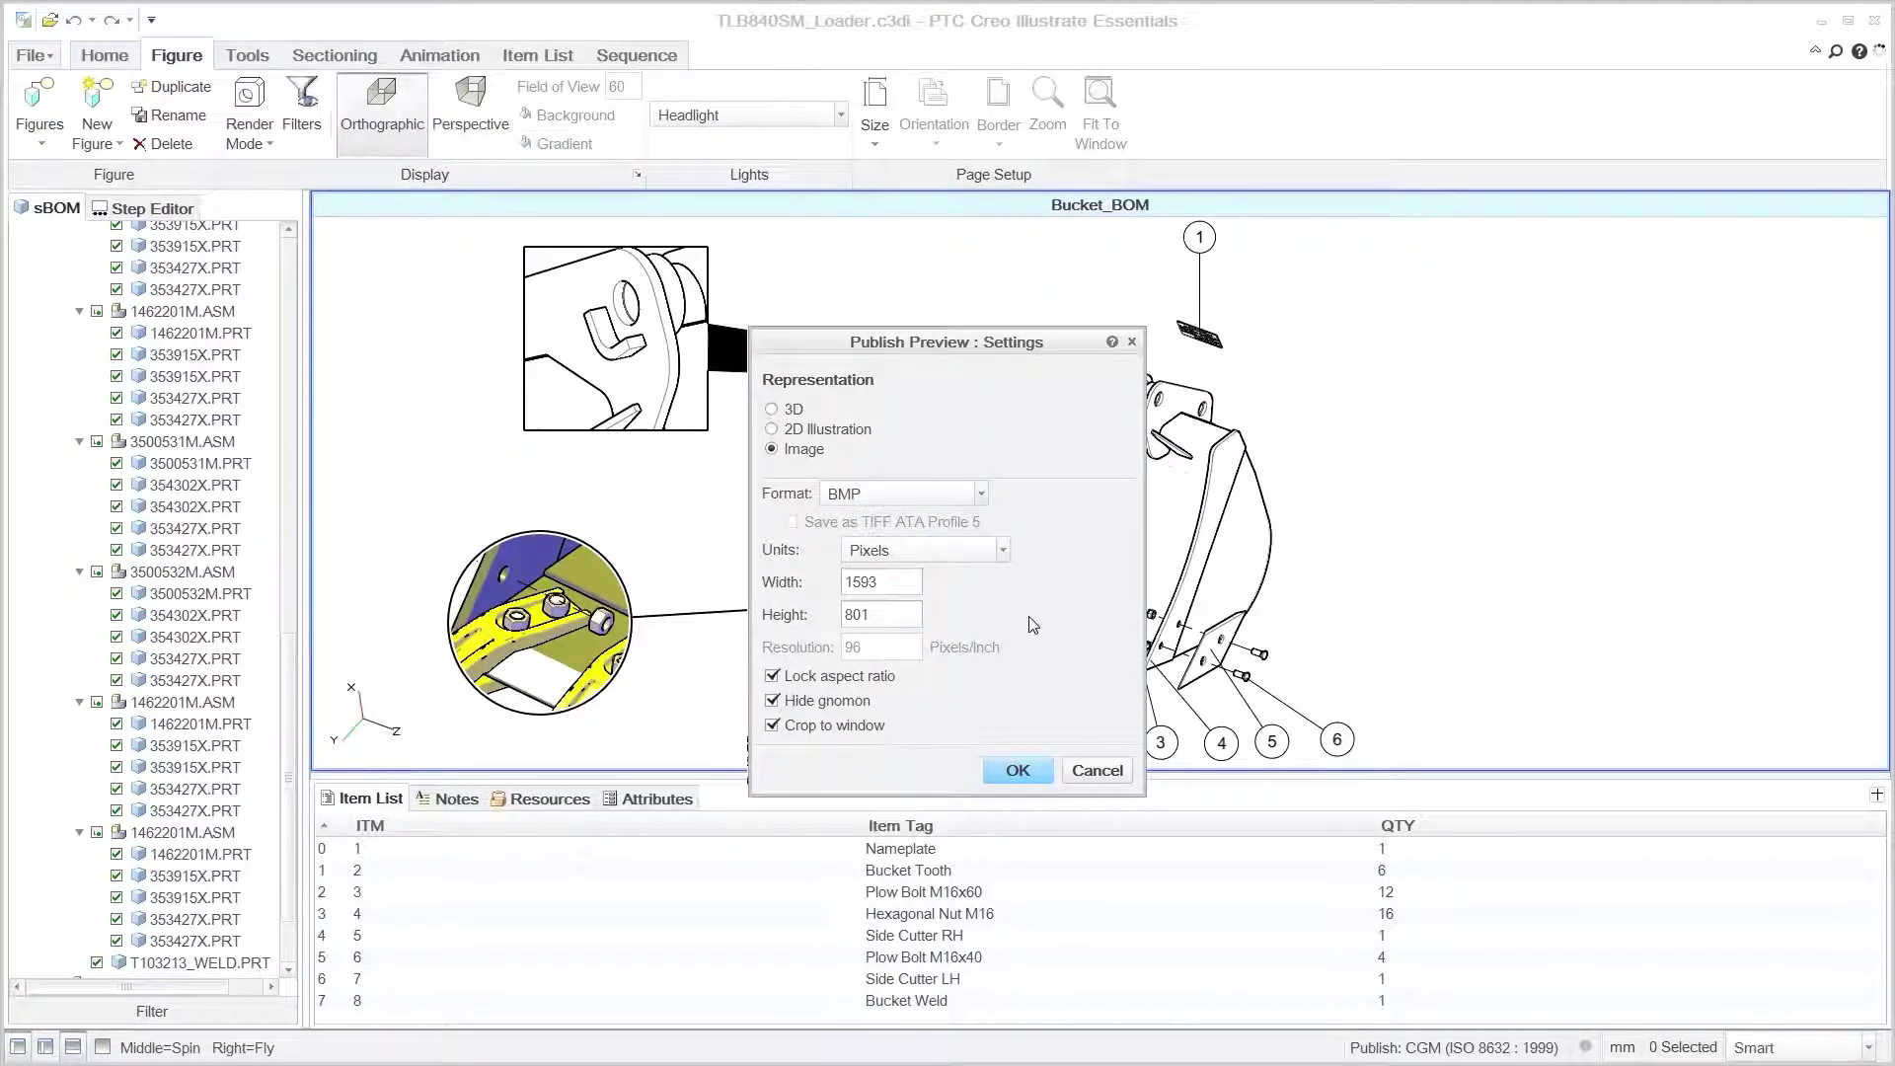
pyautogui.click(1018, 770)
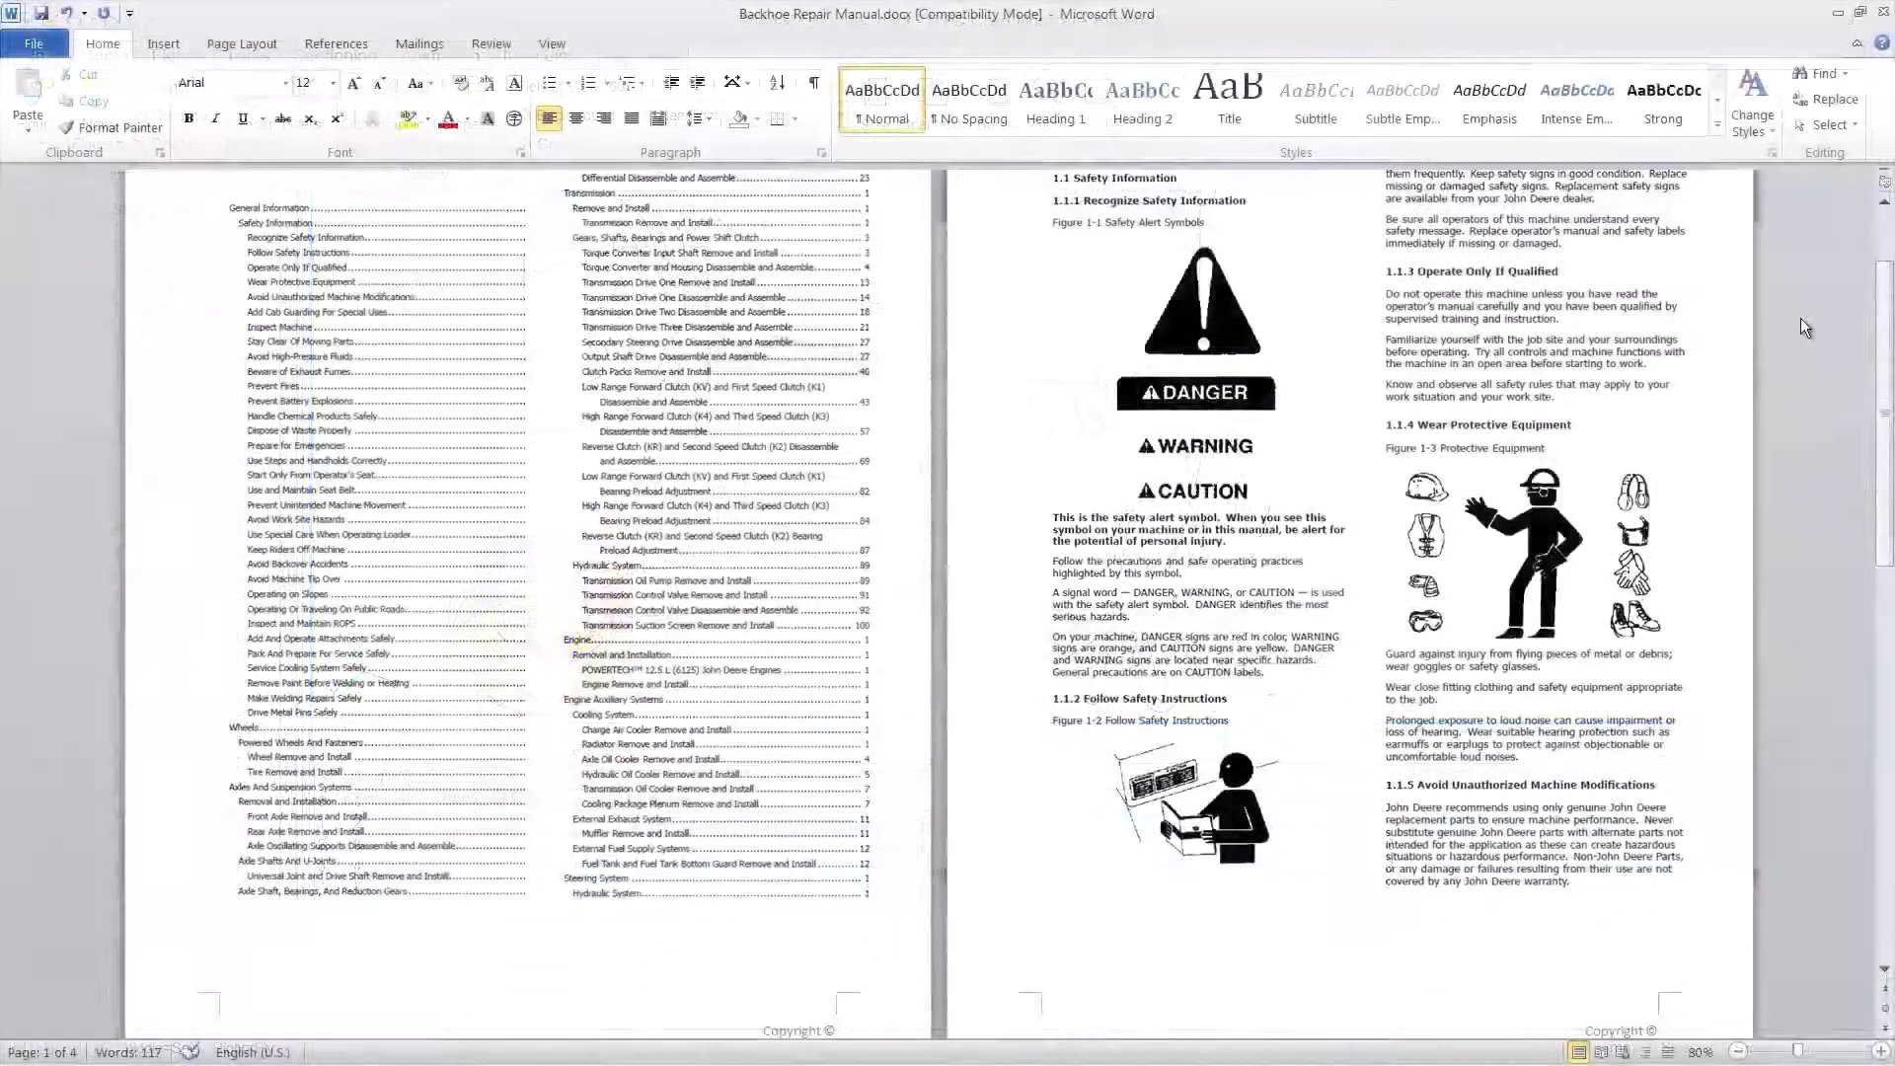
# - Scroll the Backhoe Repair Manual down to the Bucket with Standard Pin Joints Removal steps
pyautogui.scroll(-6, 1800, 317)
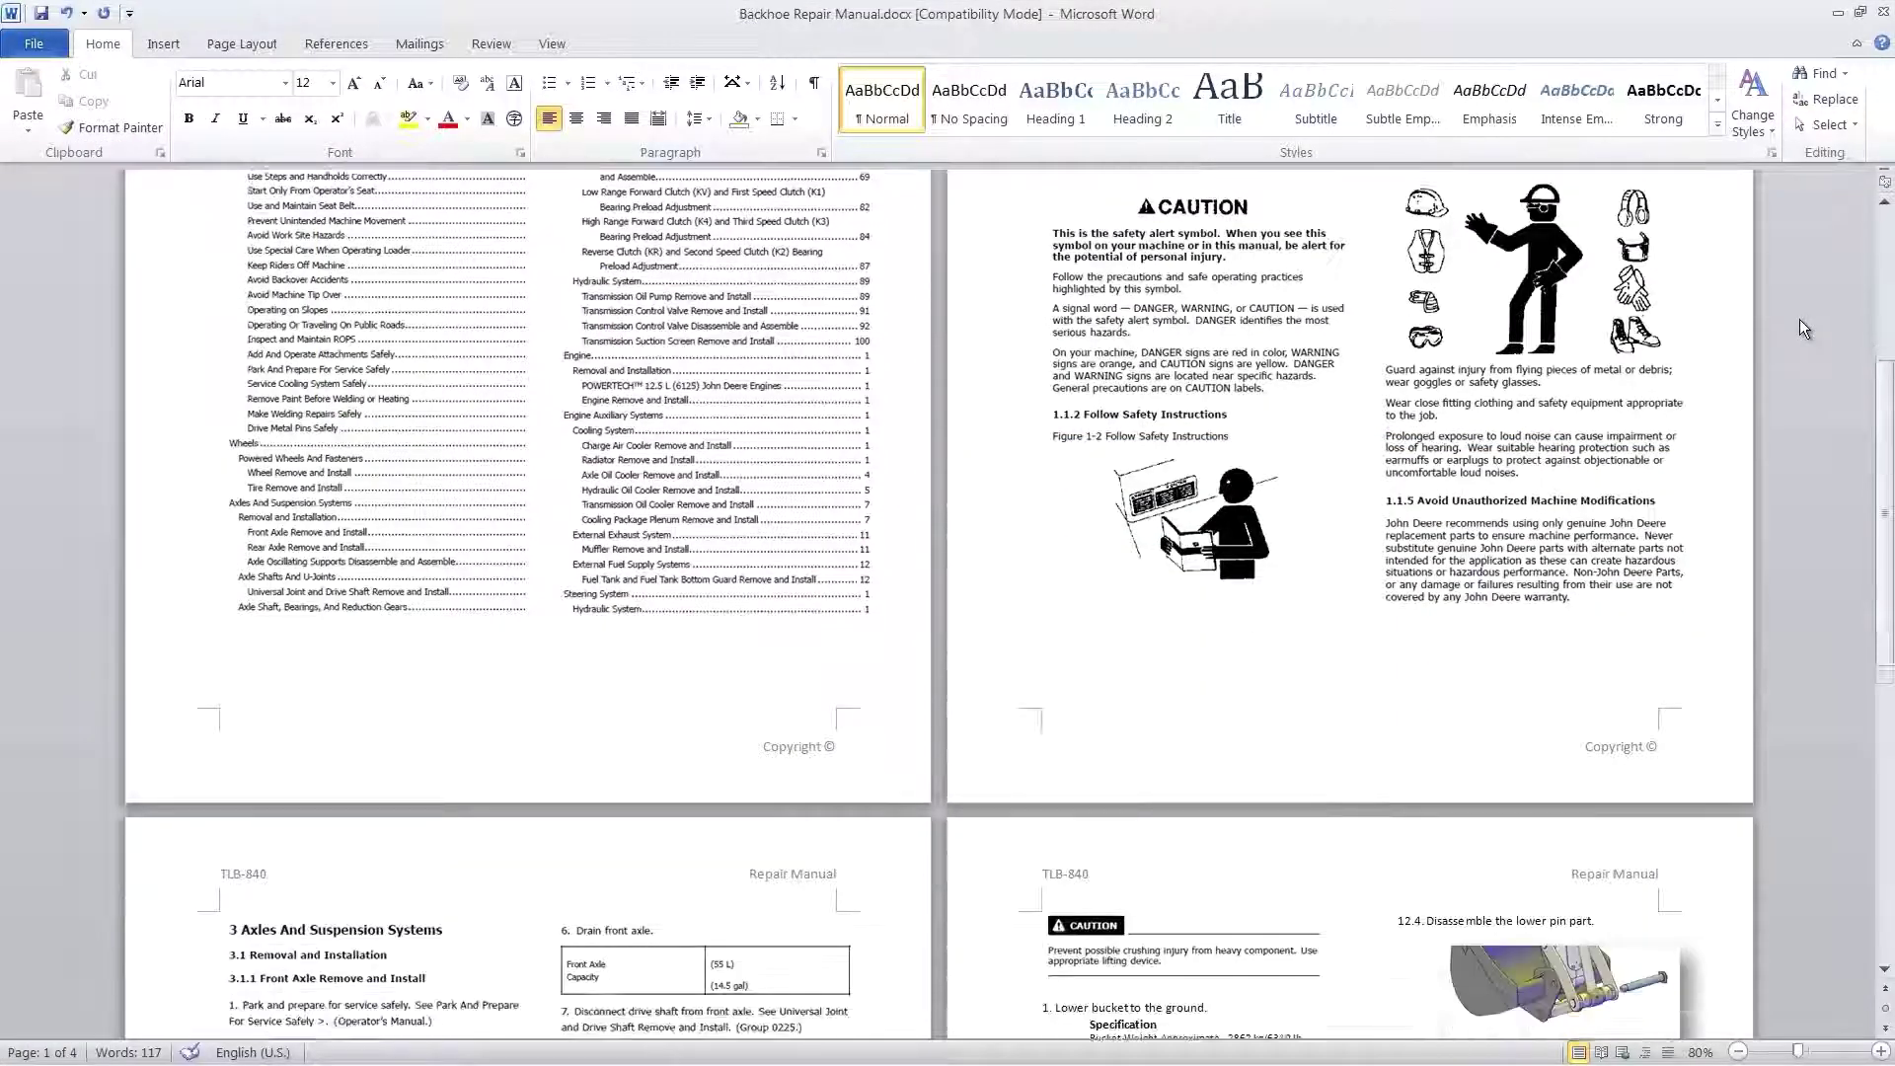
pyautogui.scroll(-7, 1797, 318)
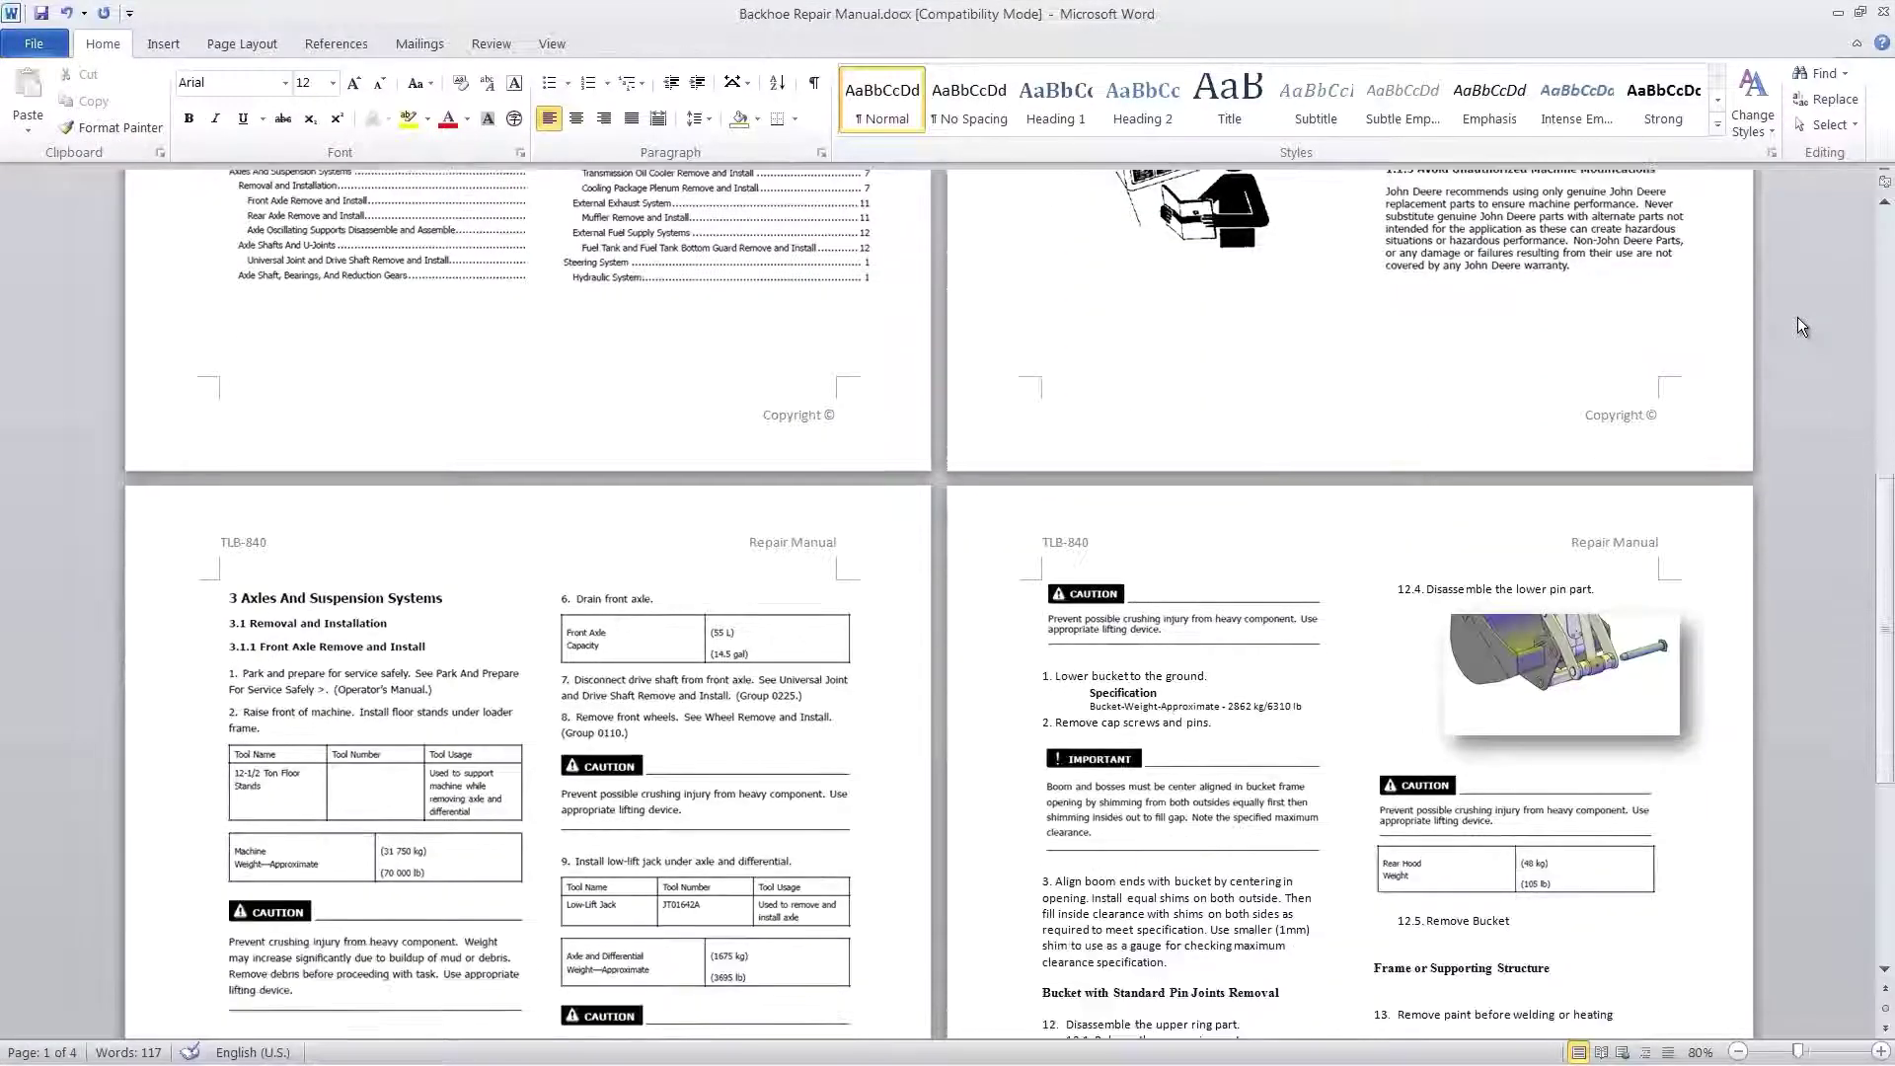
pyautogui.scroll(-6, 1797, 318)
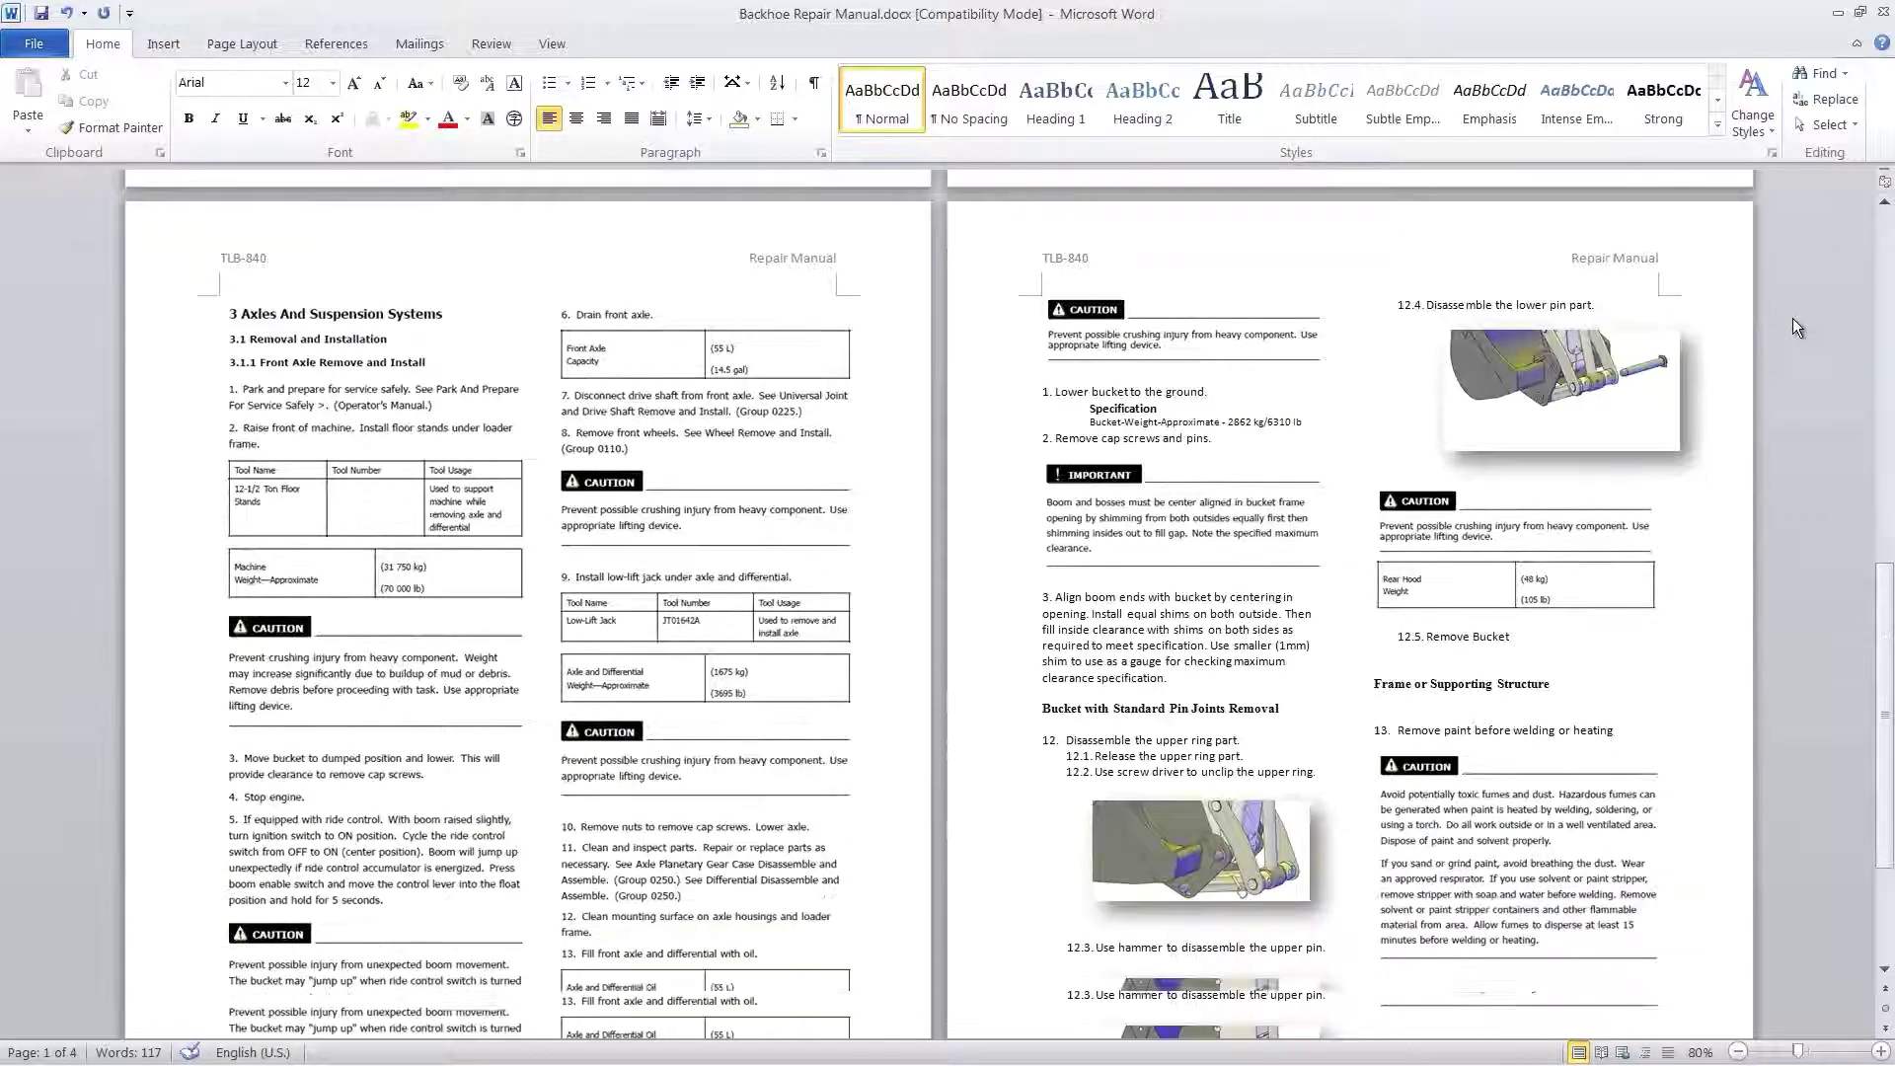
pyautogui.scroll(-5, 1792, 318)
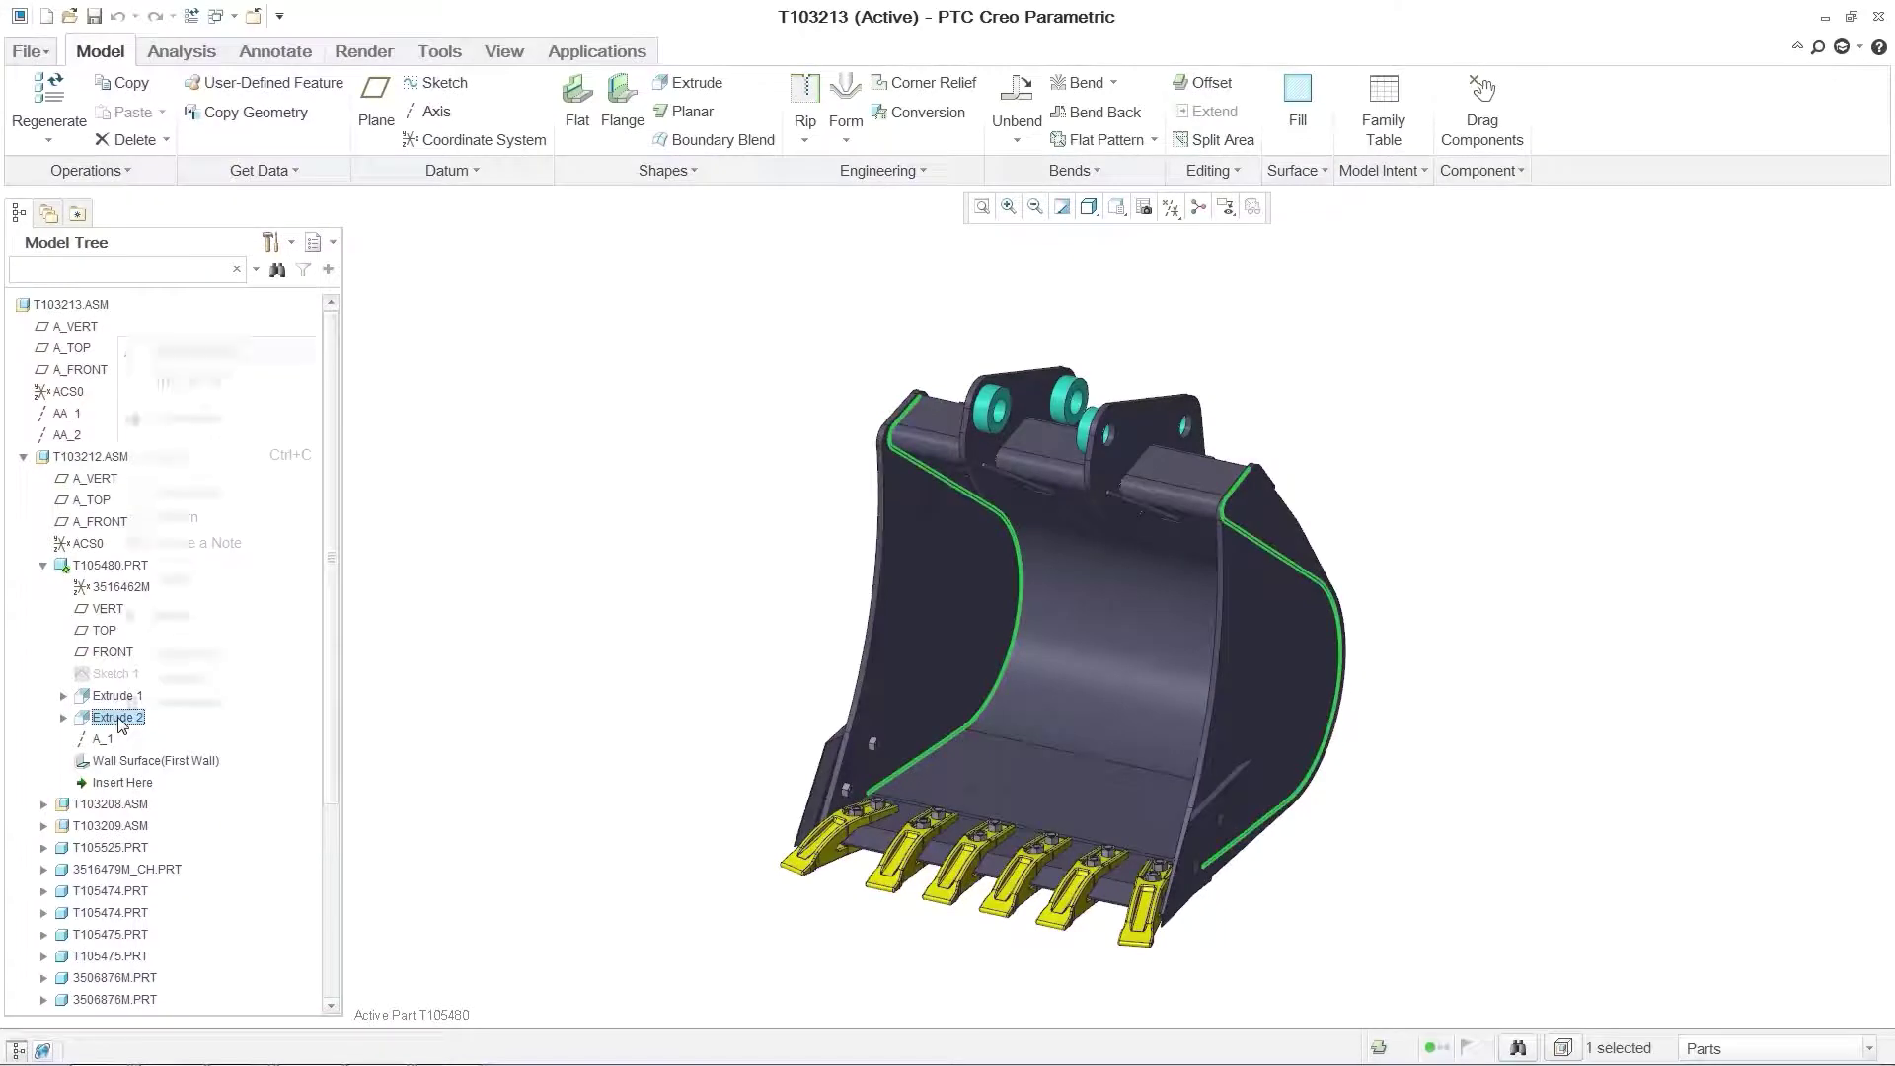
# - Change Extrude 2's 646.6 dimension to 496.6 and regenerate the narrower bucket
pyautogui.rightClick(116, 718)
pyautogui.click(162, 378)
pyautogui.doubleClick(1159, 314)
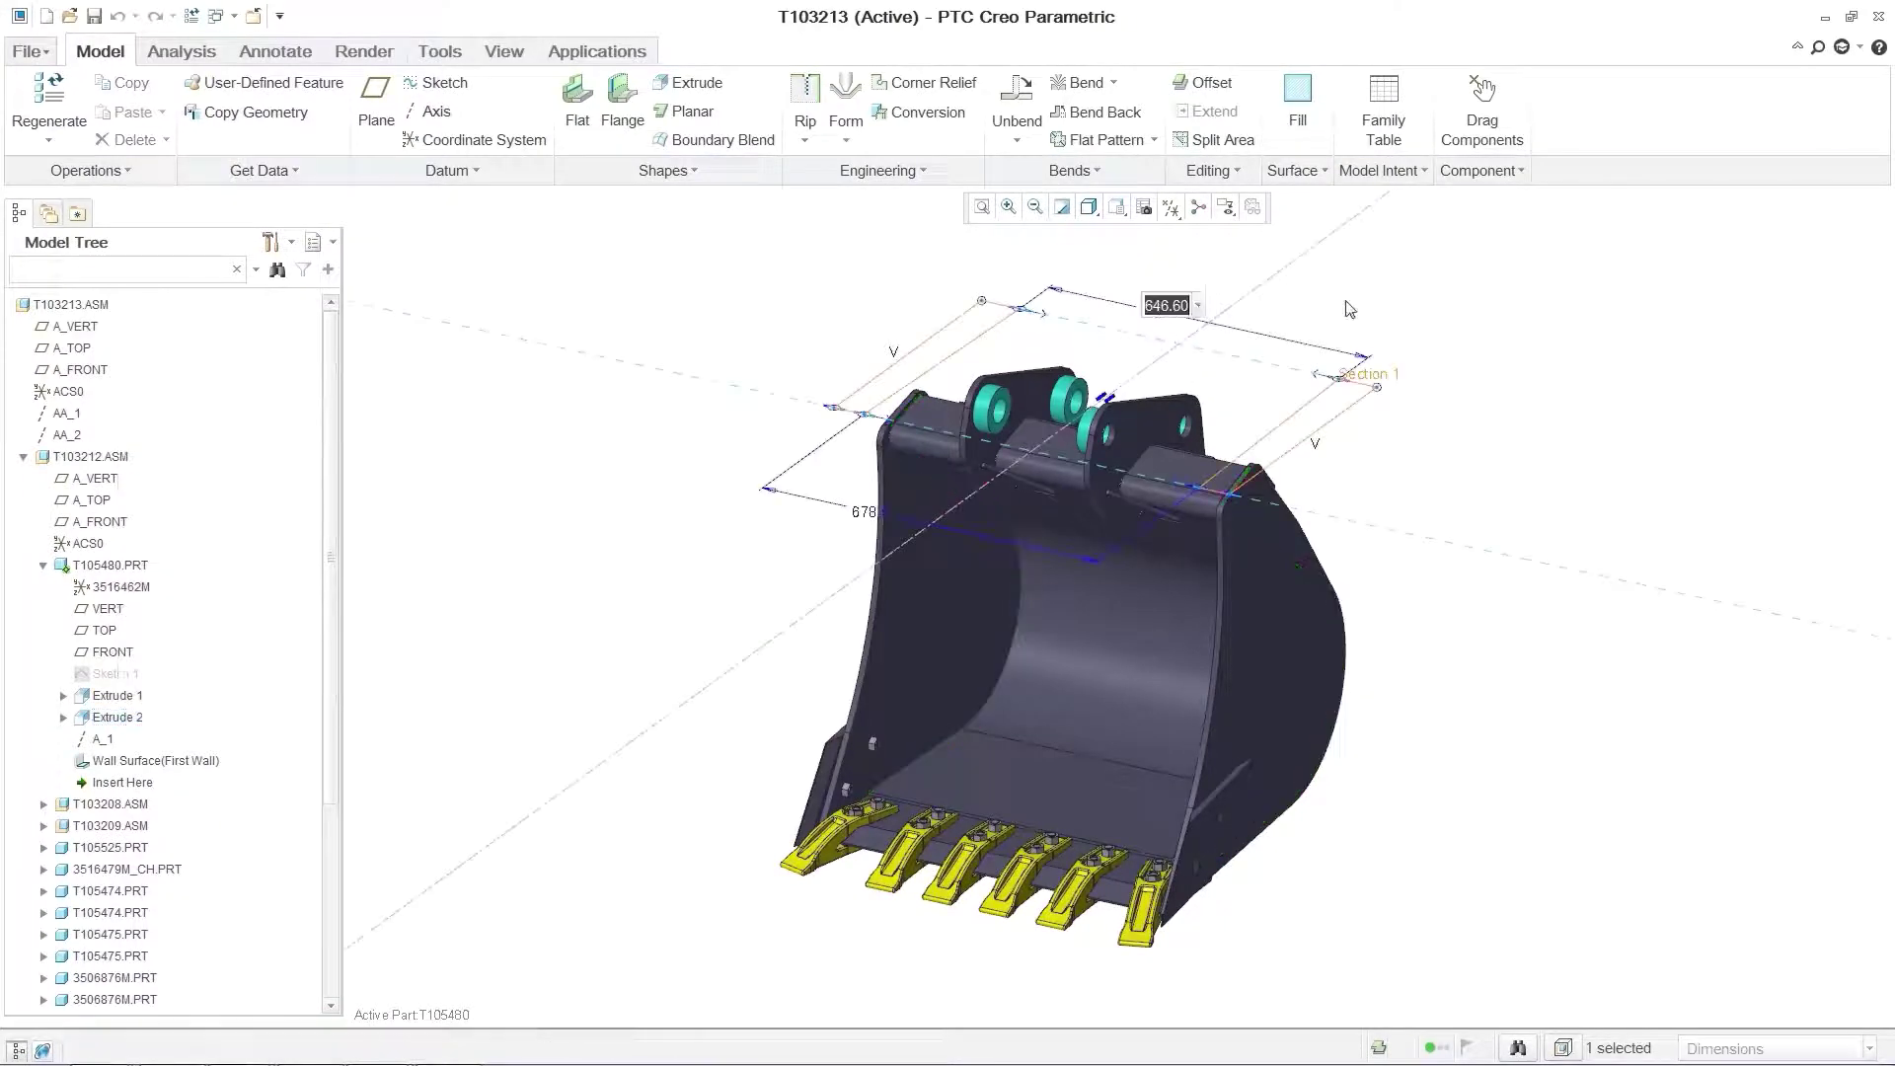
pyautogui.press('Return')
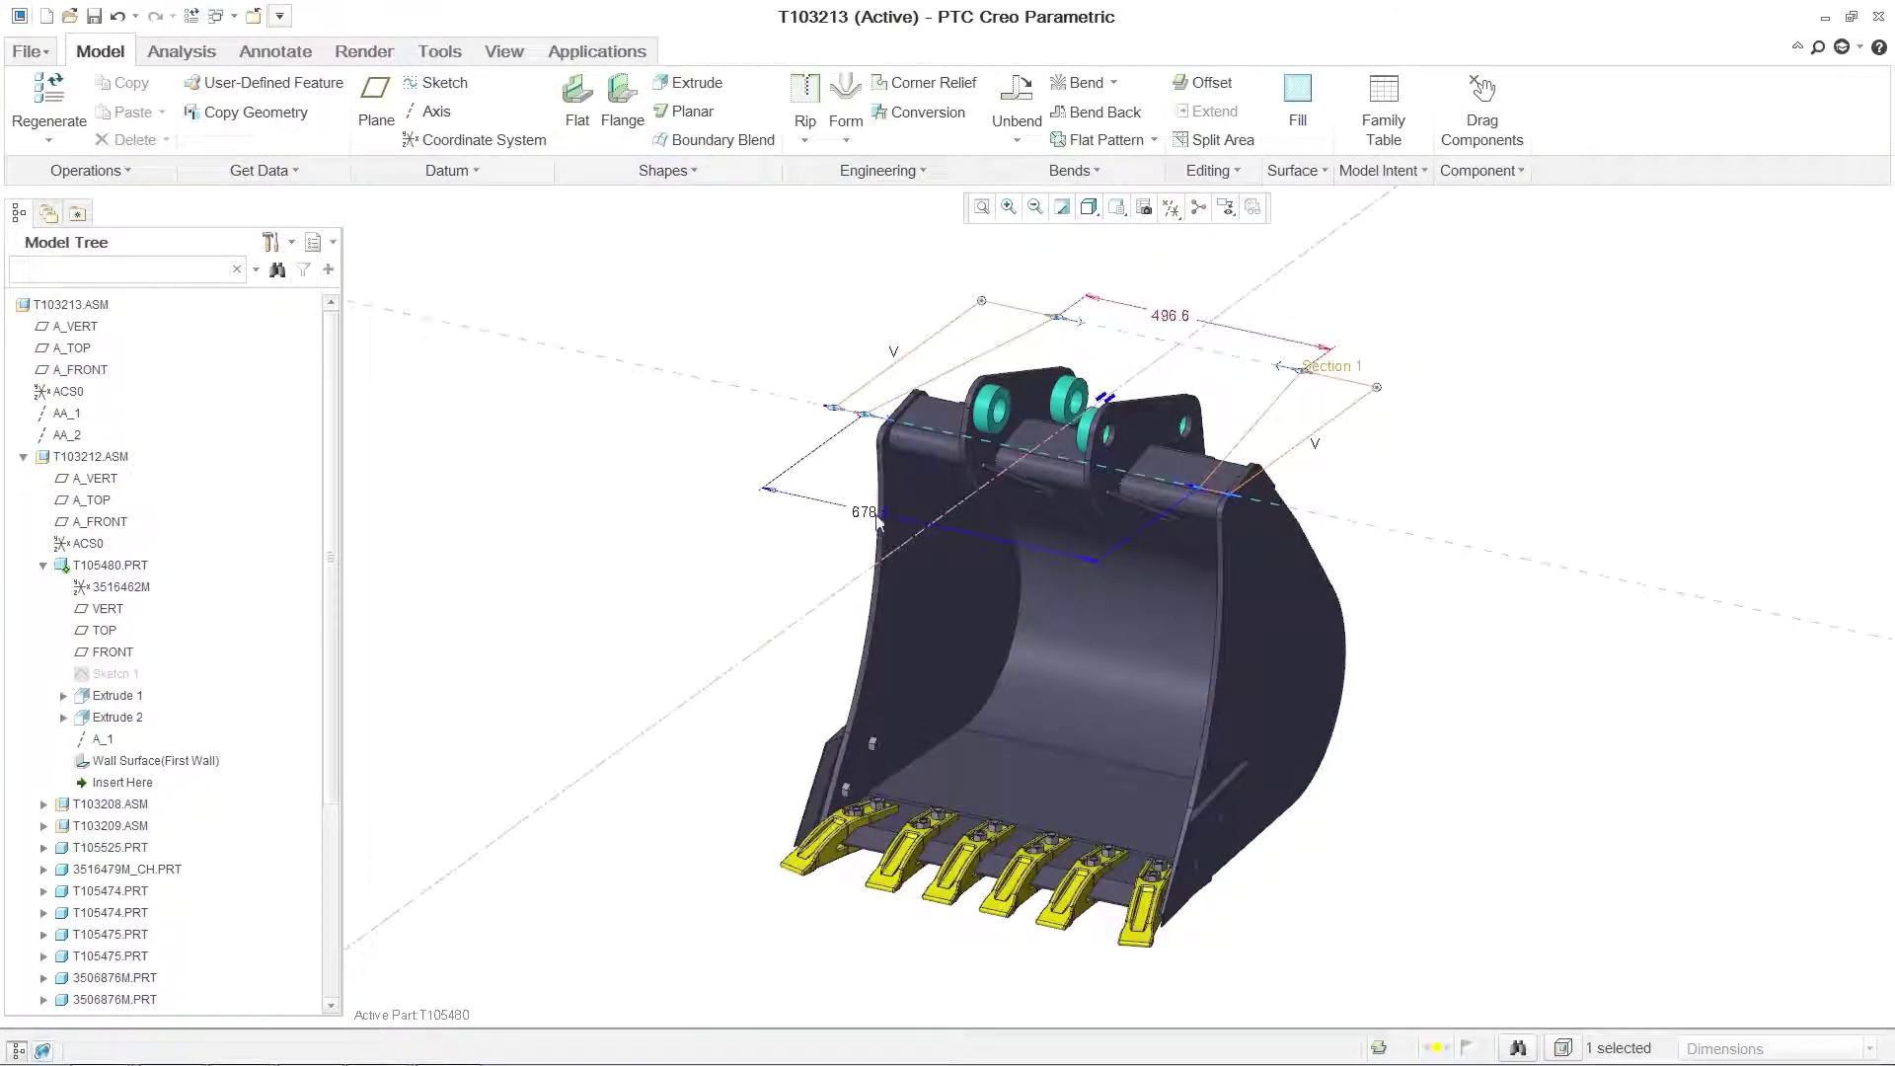
pyautogui.click(656, 541)
pyautogui.hotkey('ctrl', 'a')
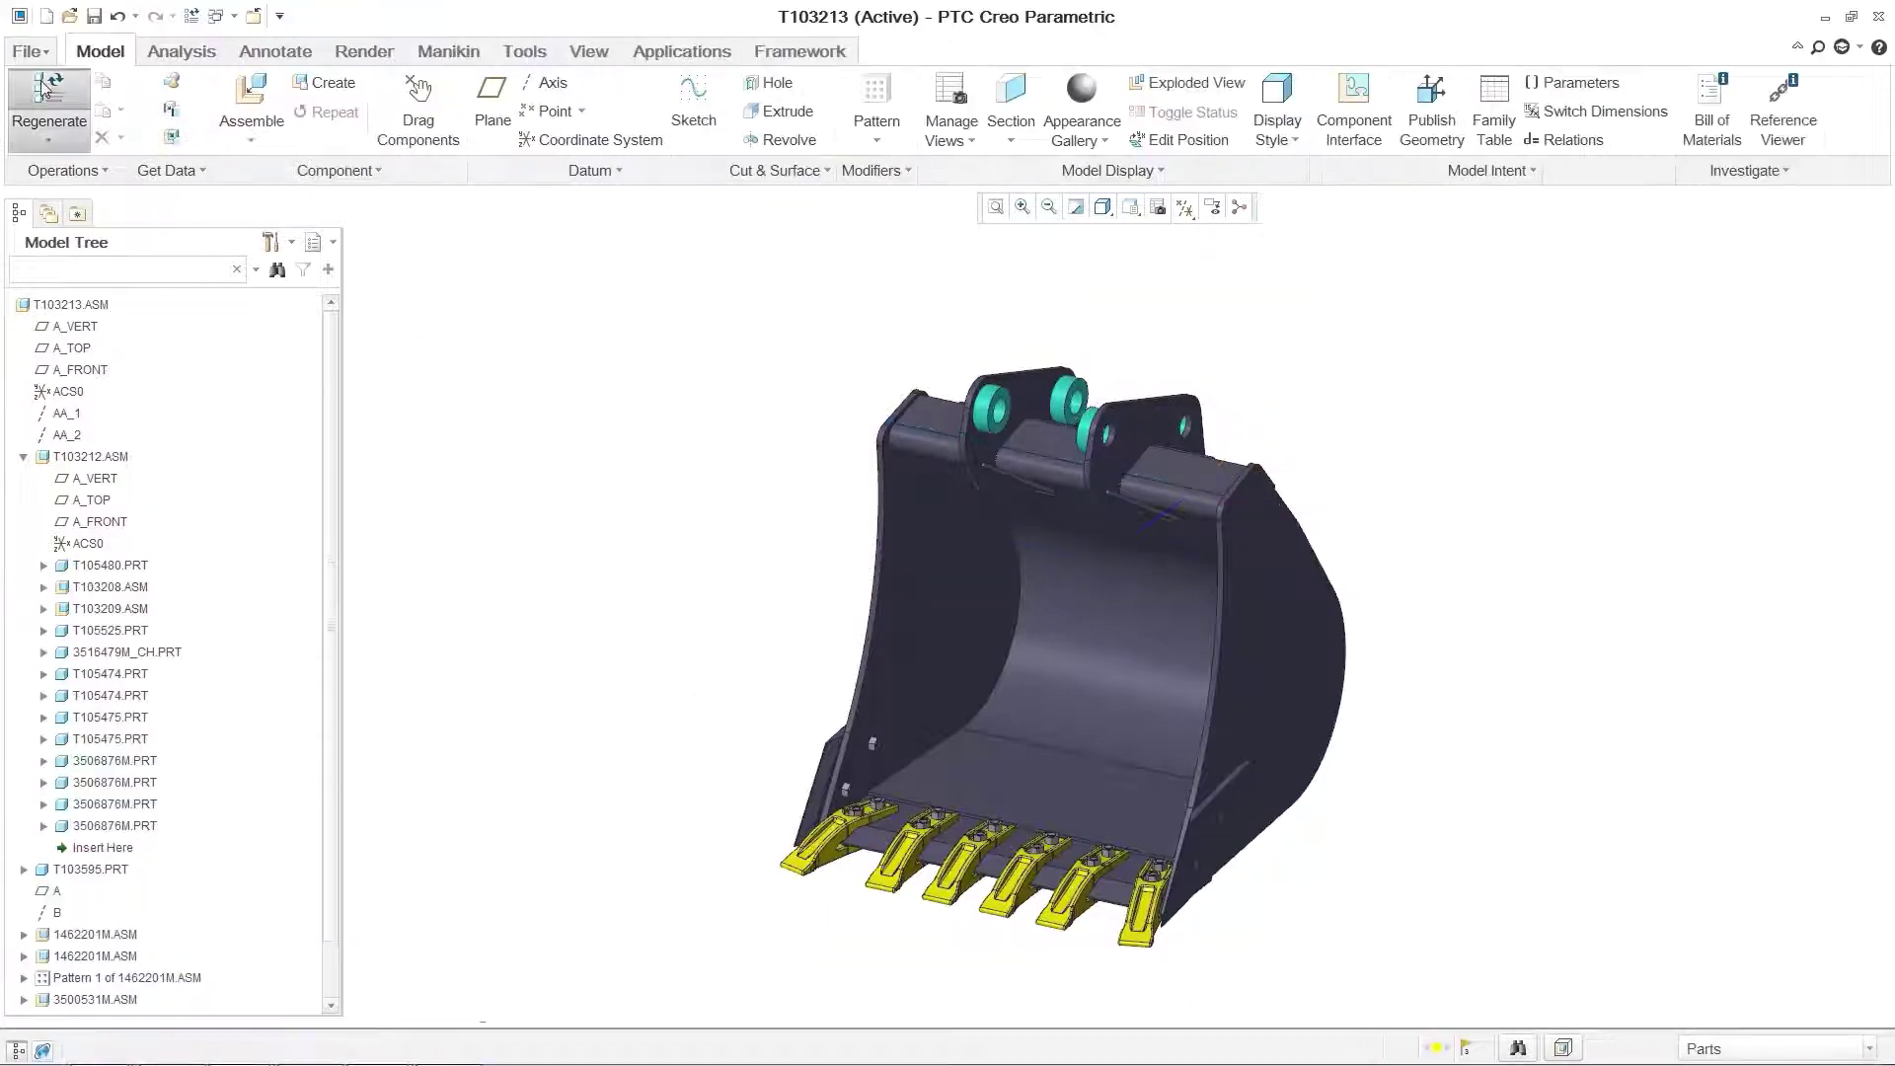
pyautogui.click(44, 89)
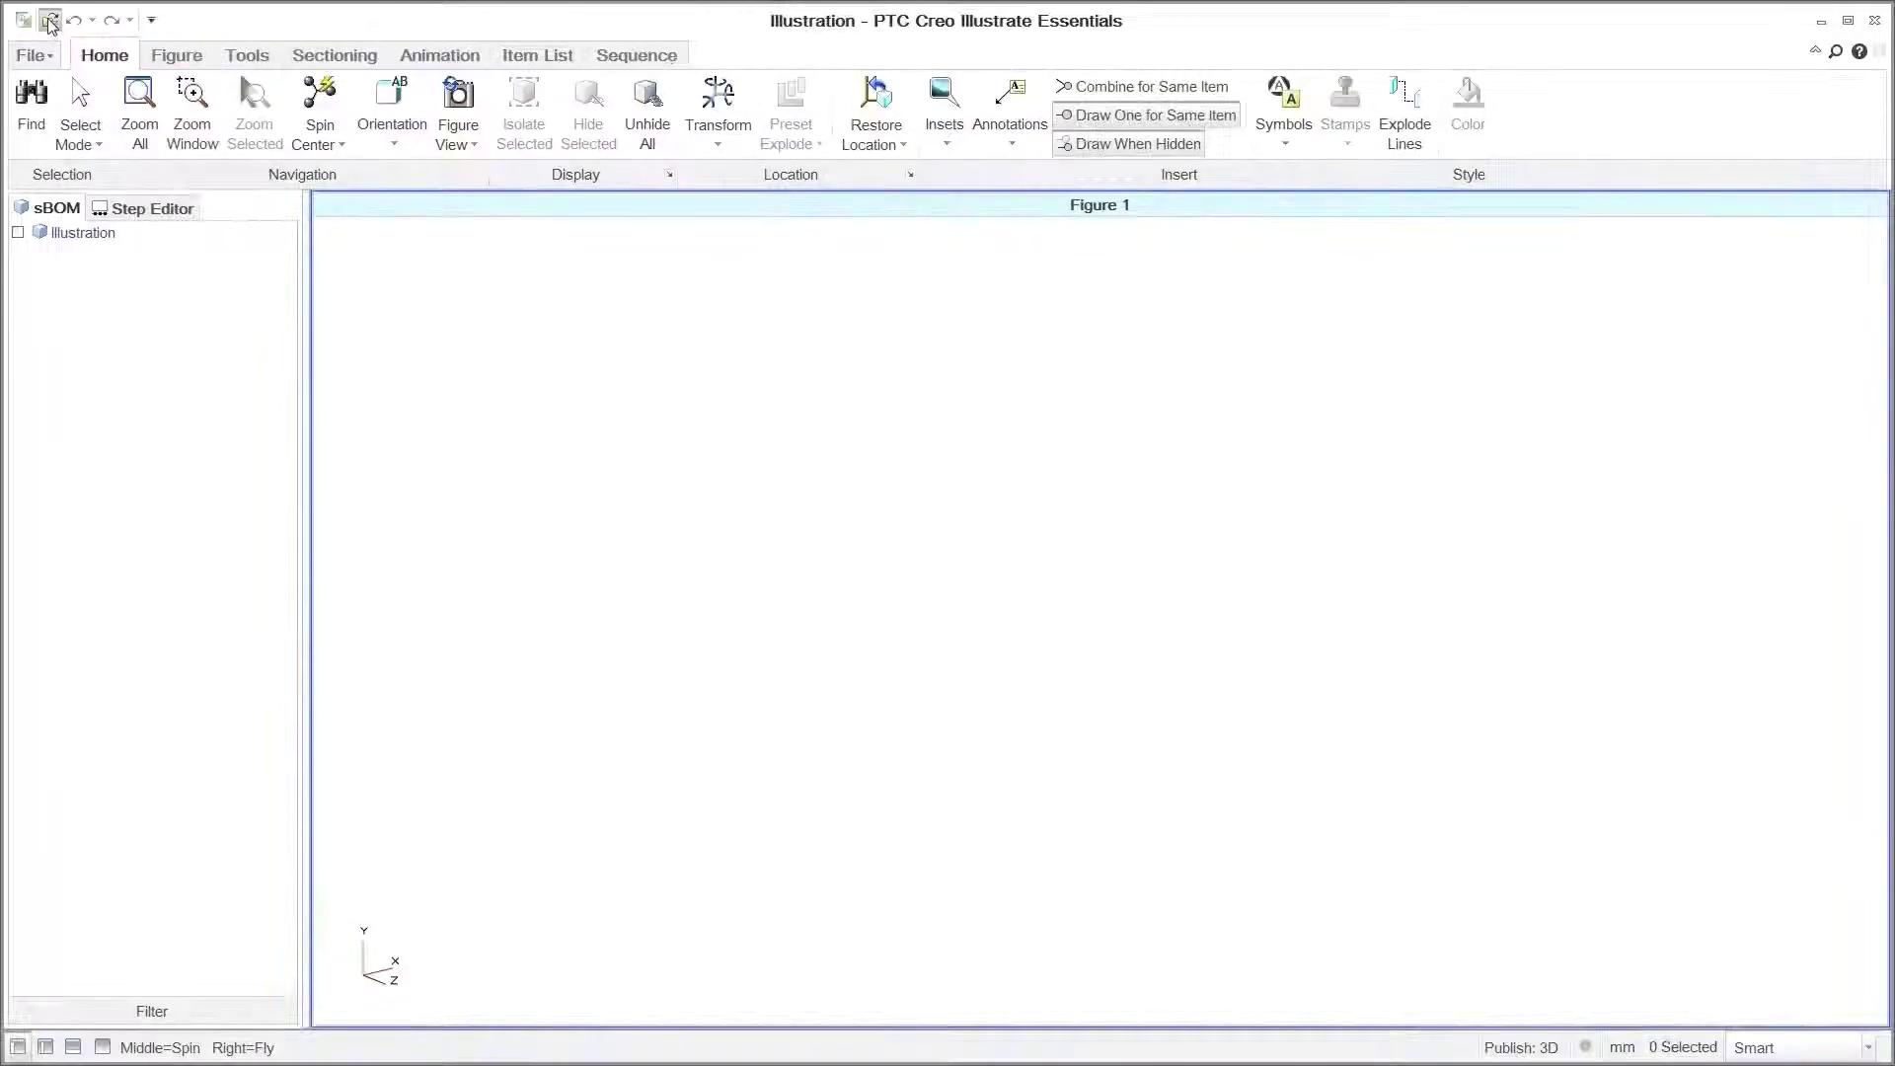
# - Reopen TLB840SM_Loader.c3di, update the changed arm.asm link, and show Disassemble Bucket Process
pyautogui.hotkey('ctrl', 'o')
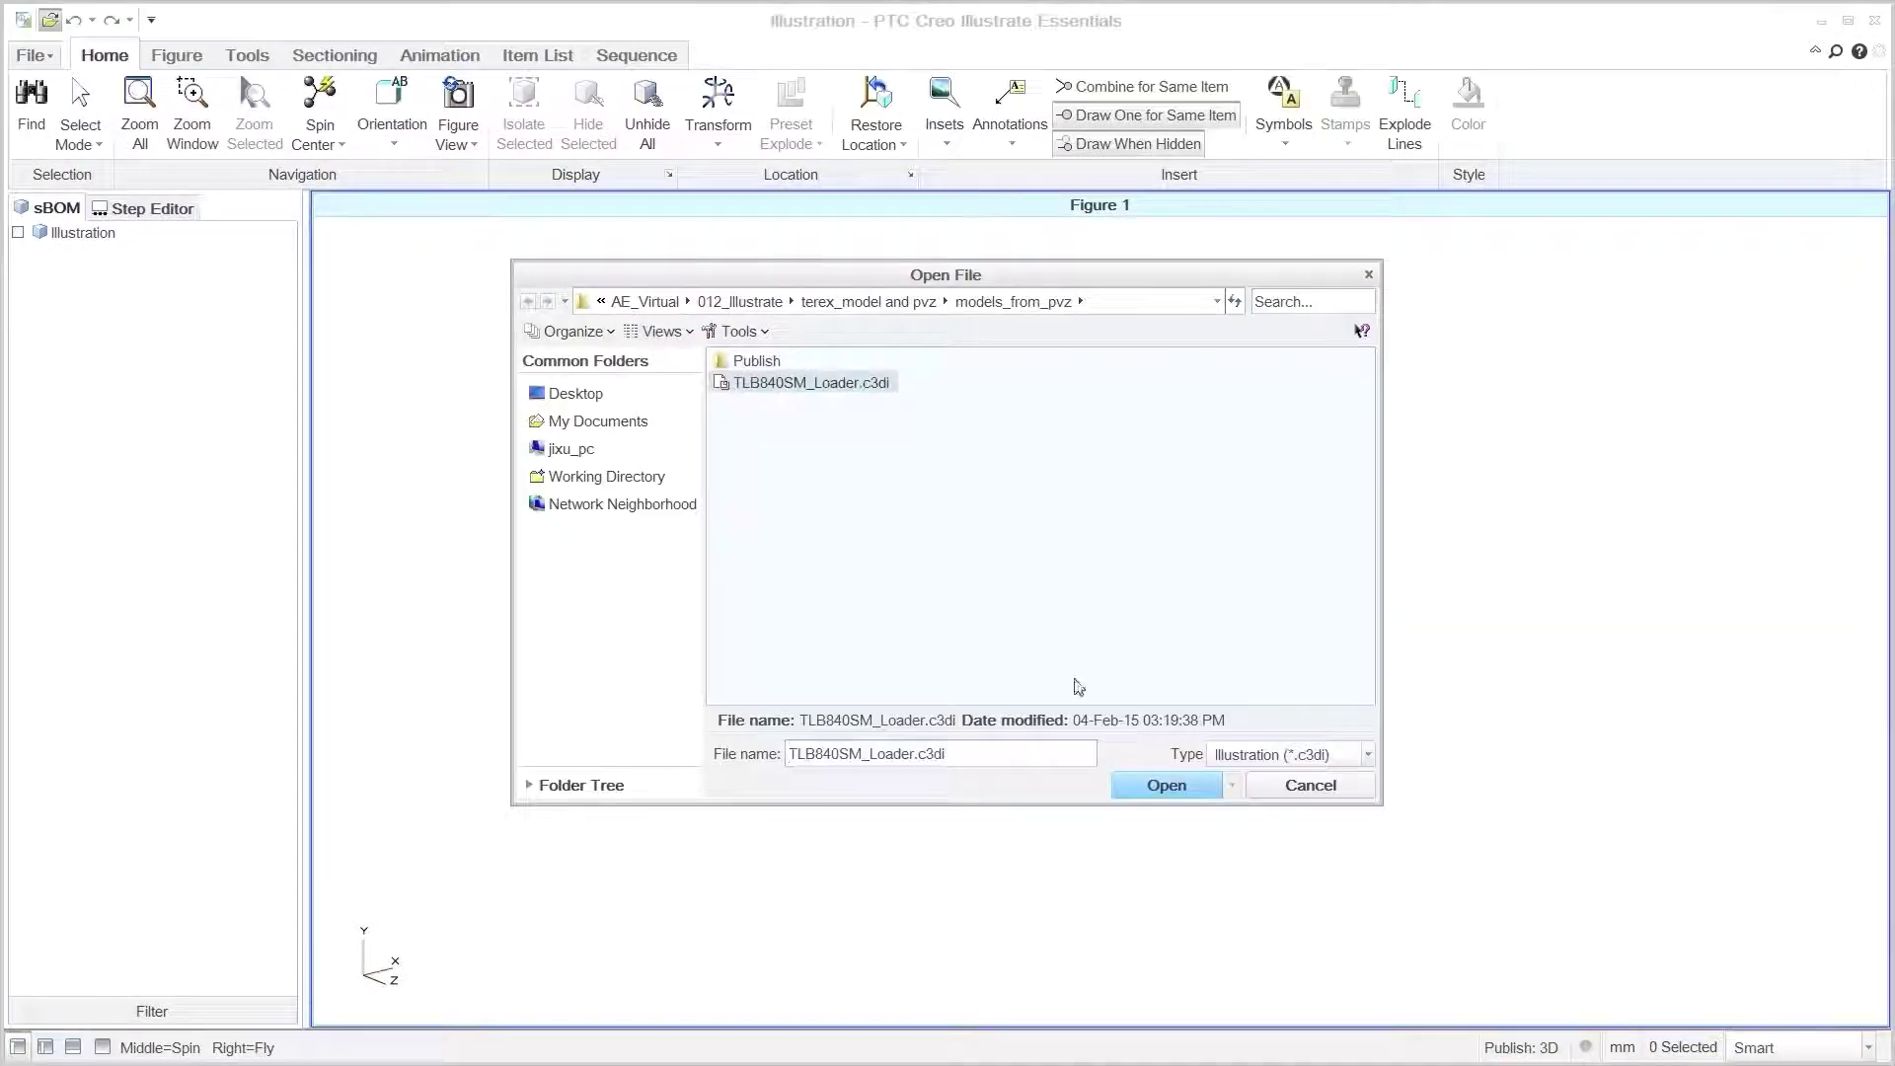
pyautogui.click(1160, 787)
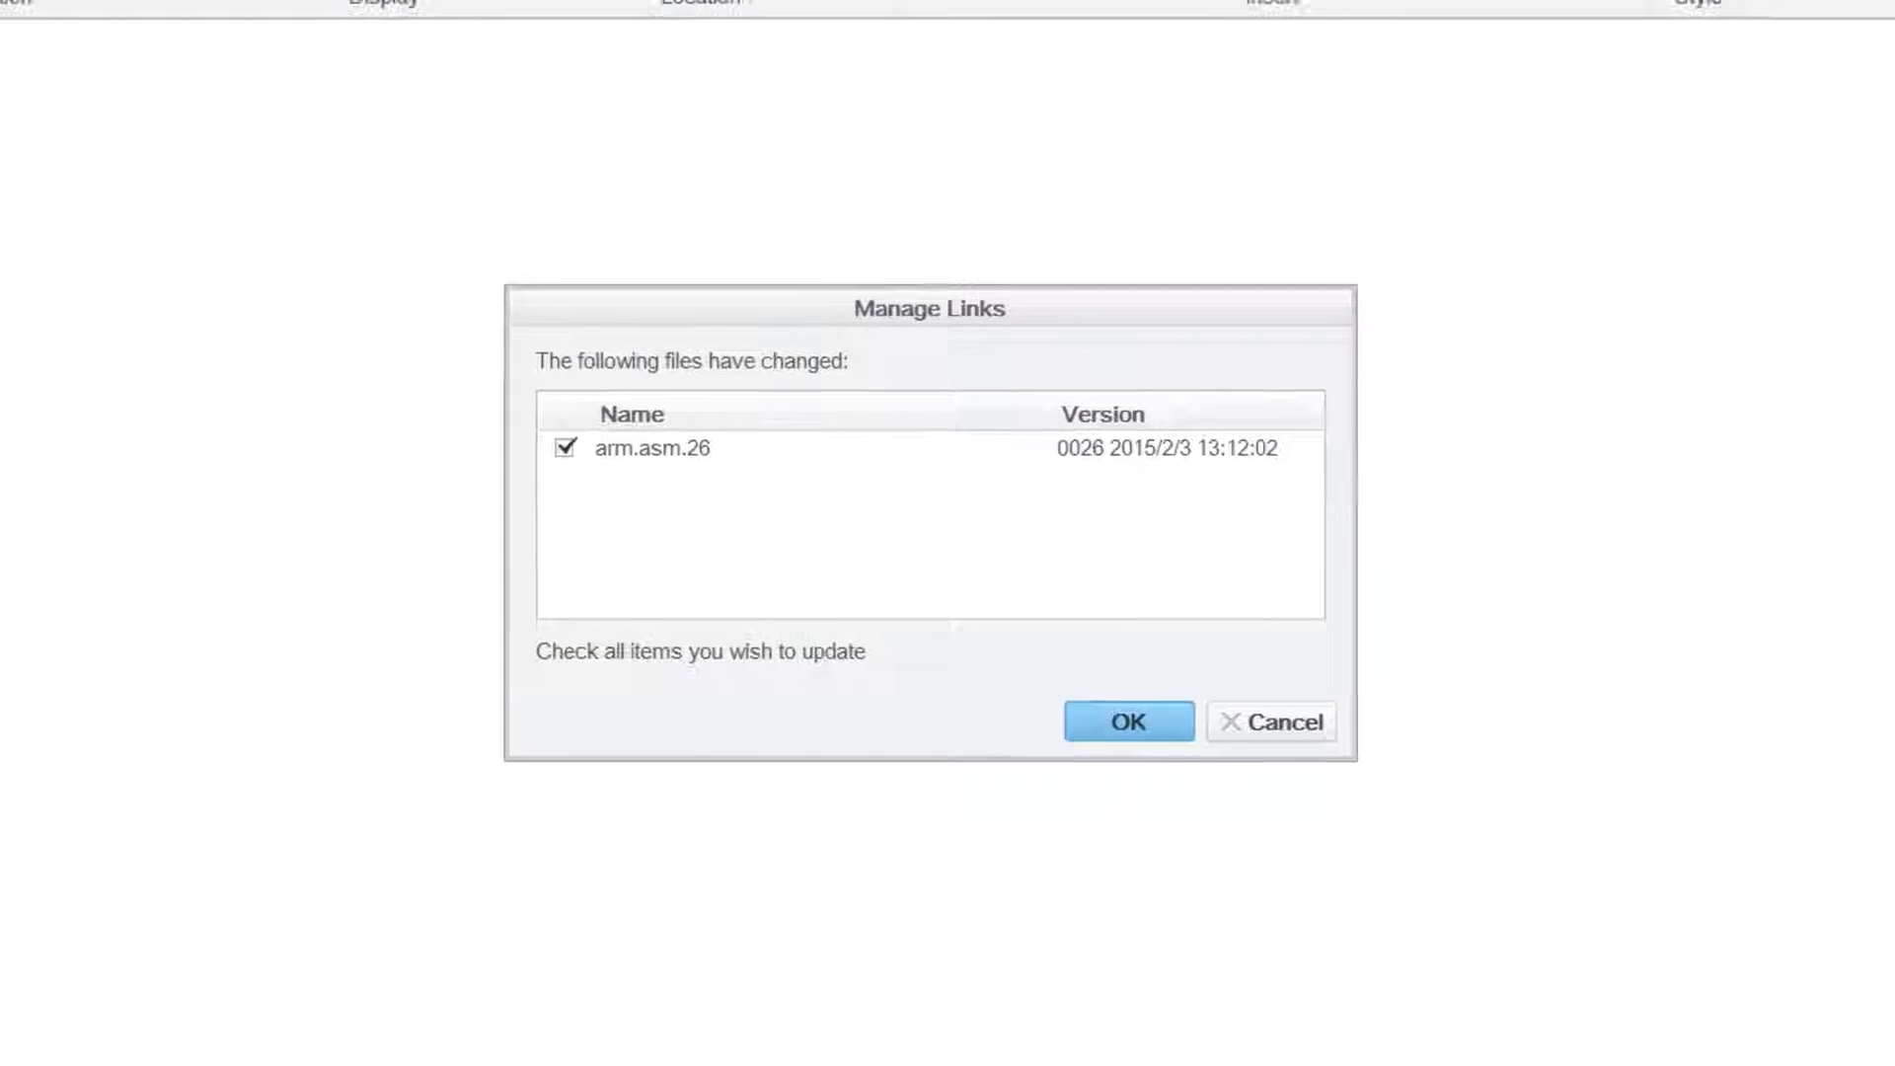
pyautogui.click(1129, 721)
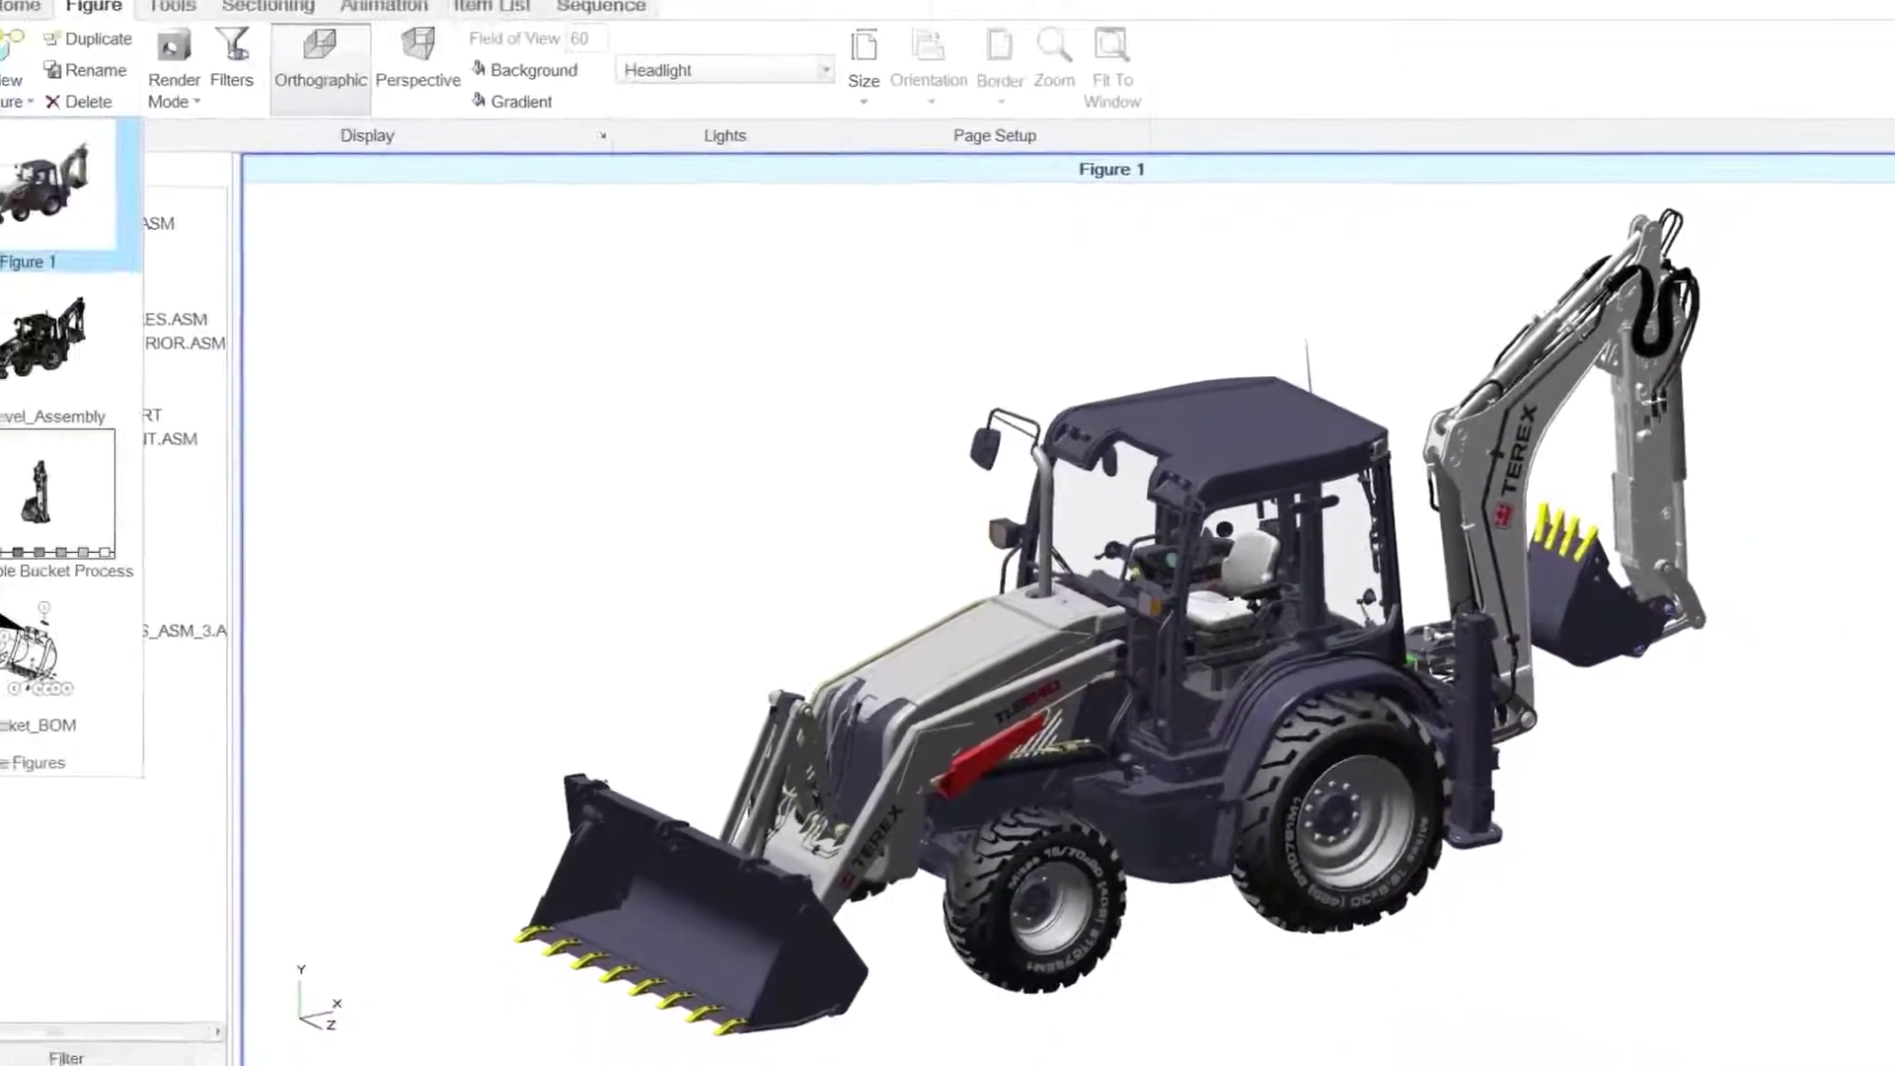
pyautogui.click(39, 494)
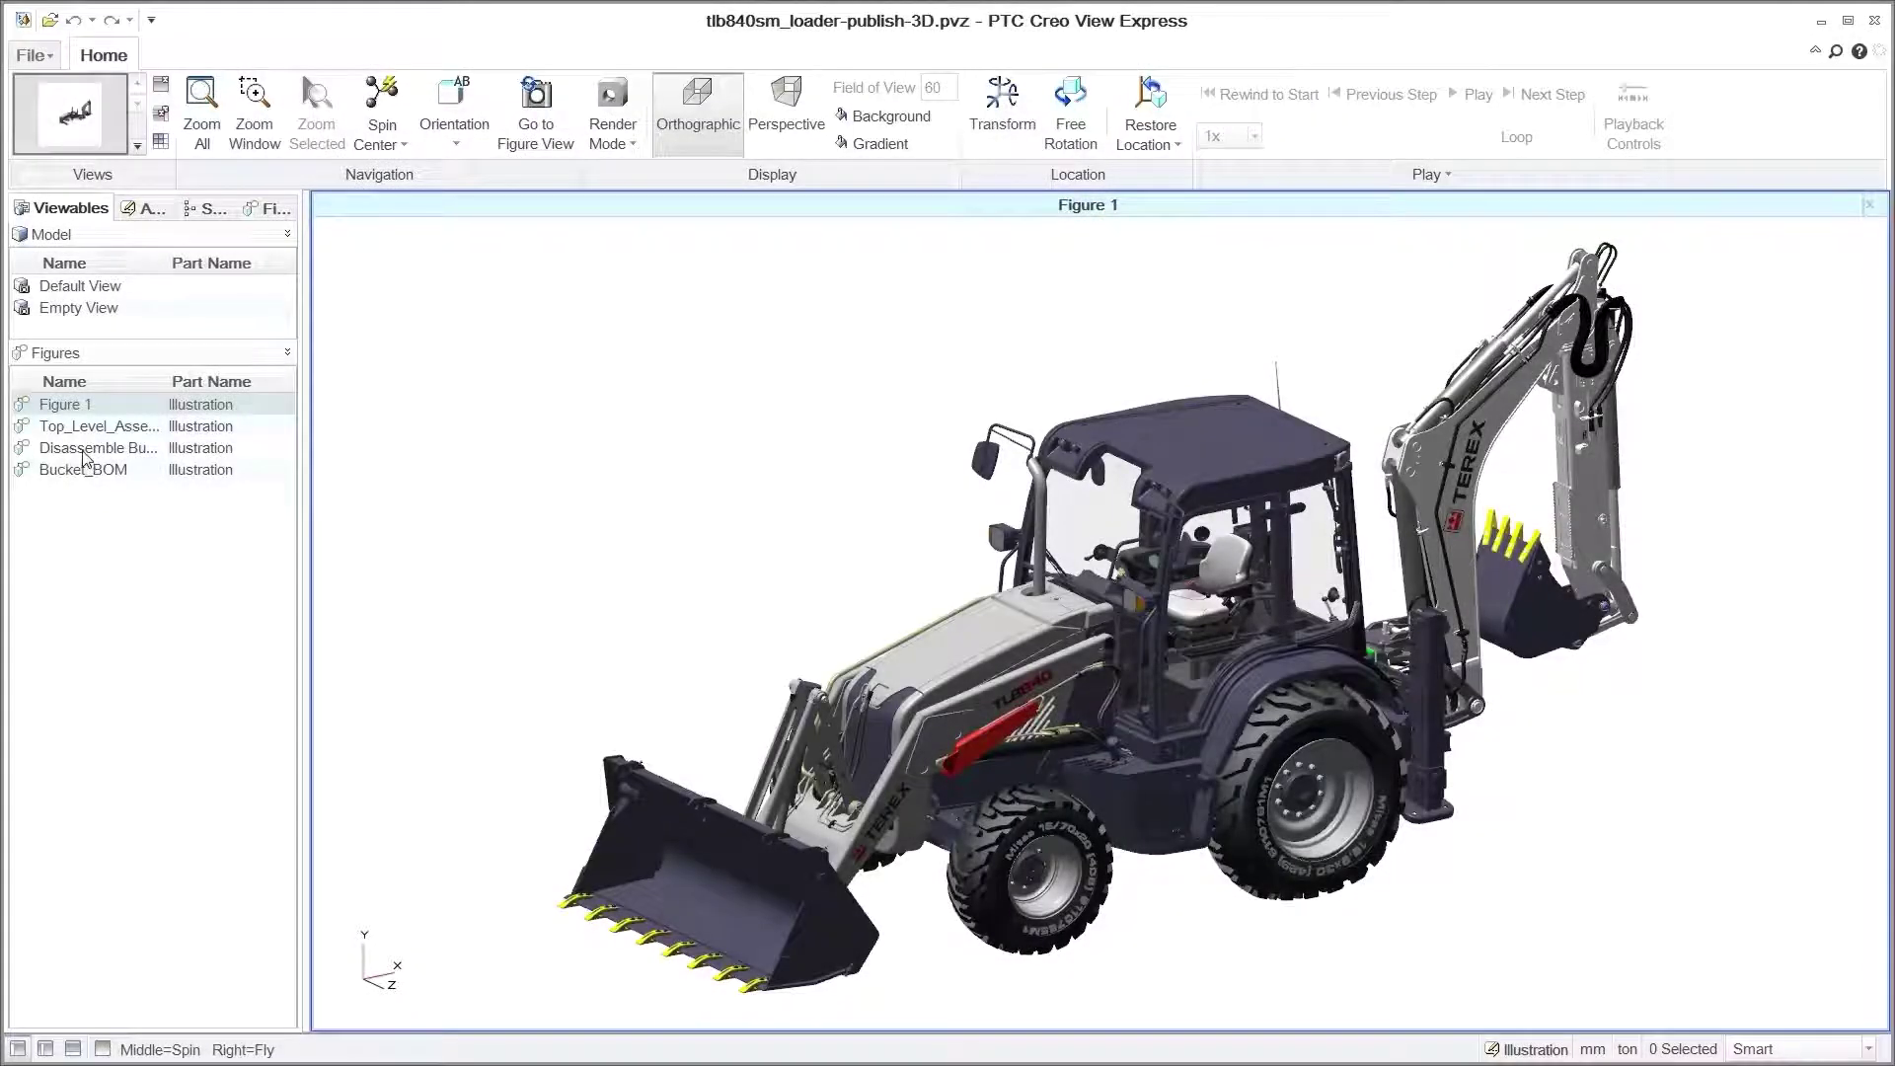
# - Review the Disassemble Bucket Process figure, then display the Bucket_BOM exploded figure
pyautogui.click(83, 449)
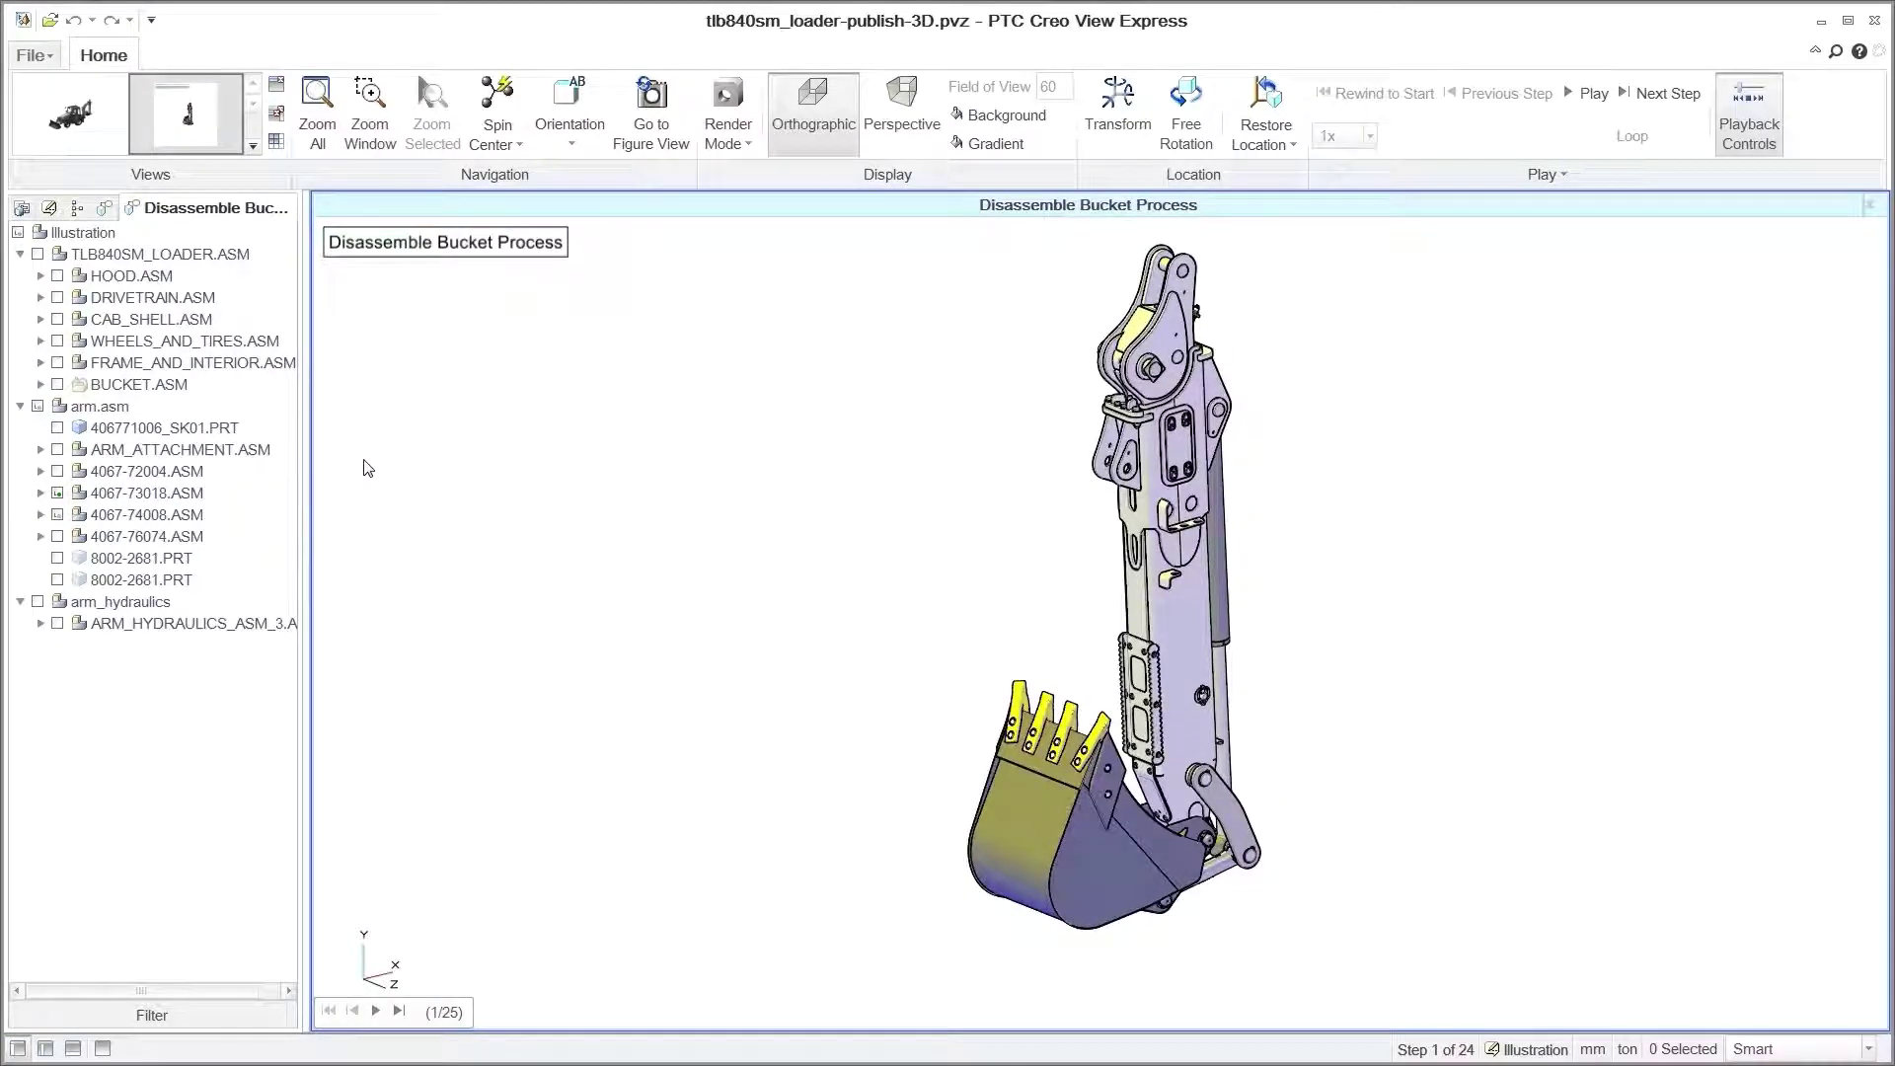
pyautogui.click(22, 209)
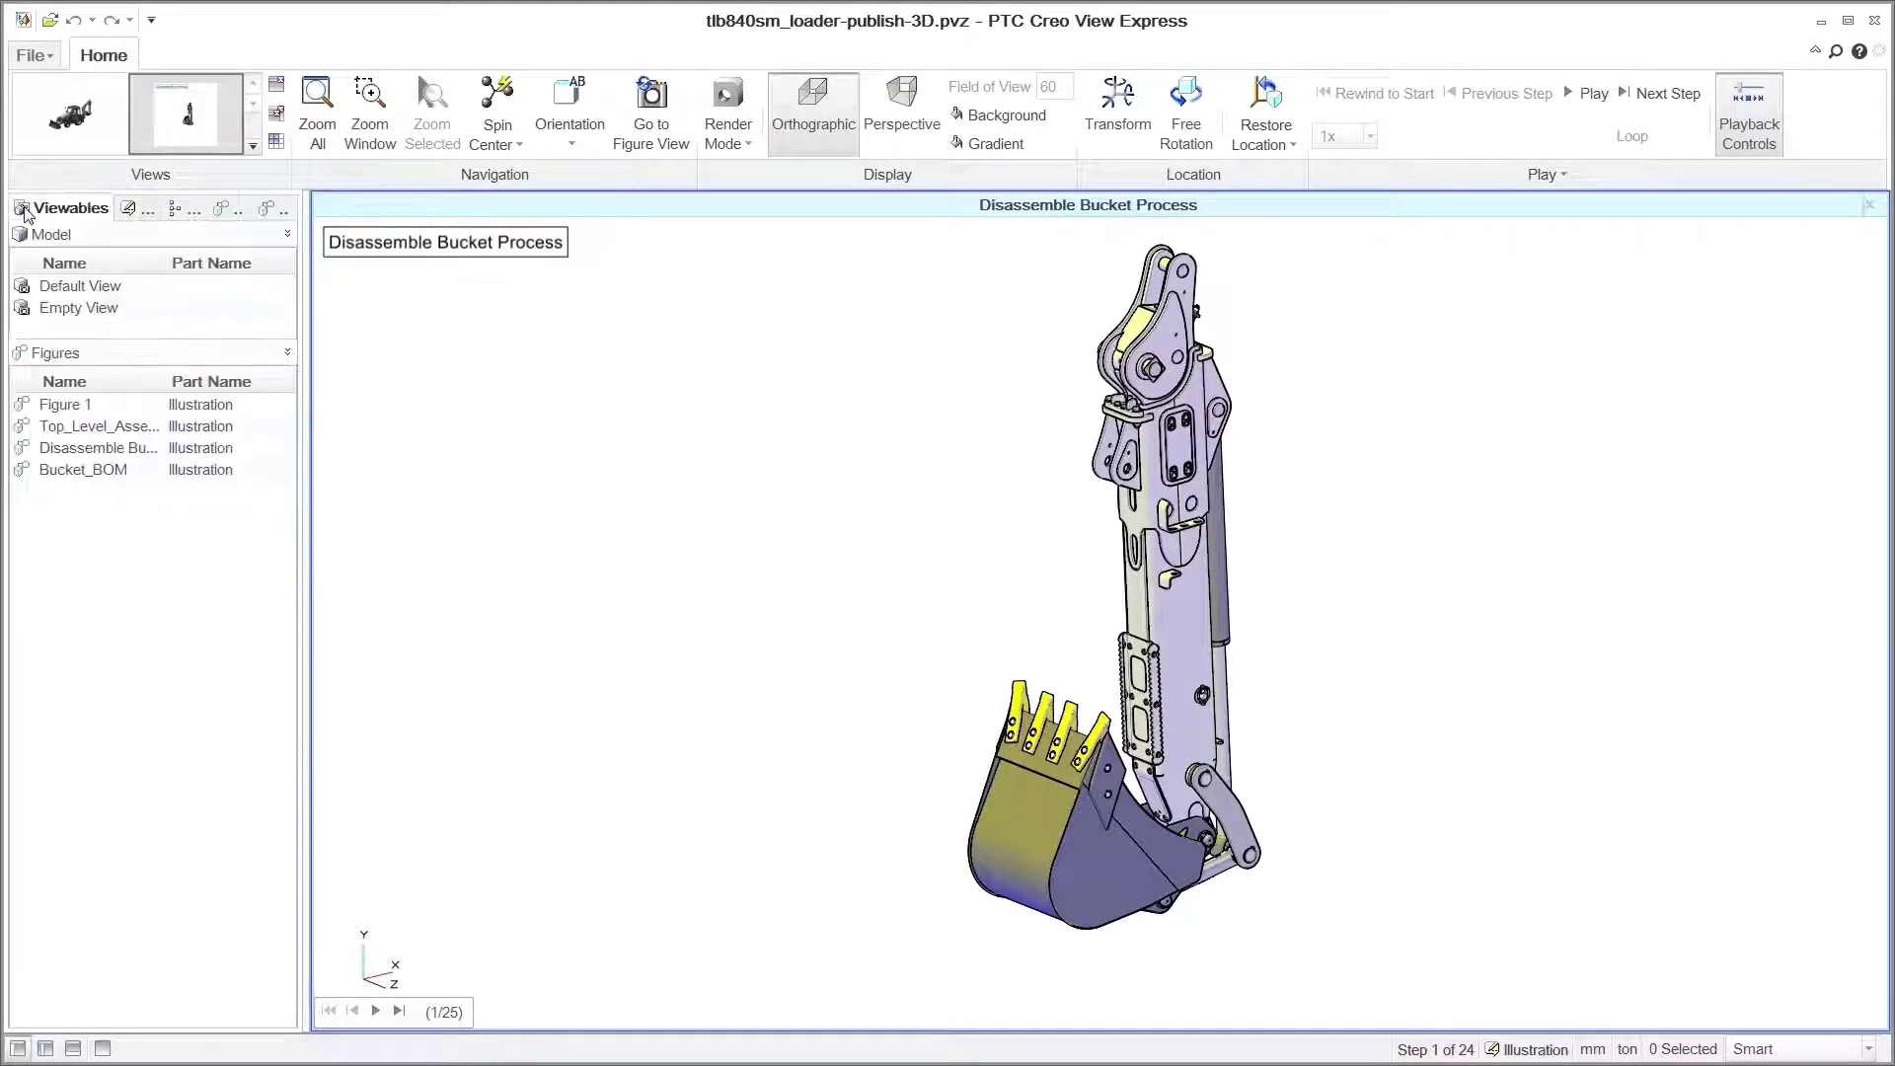
pyautogui.click(89, 470)
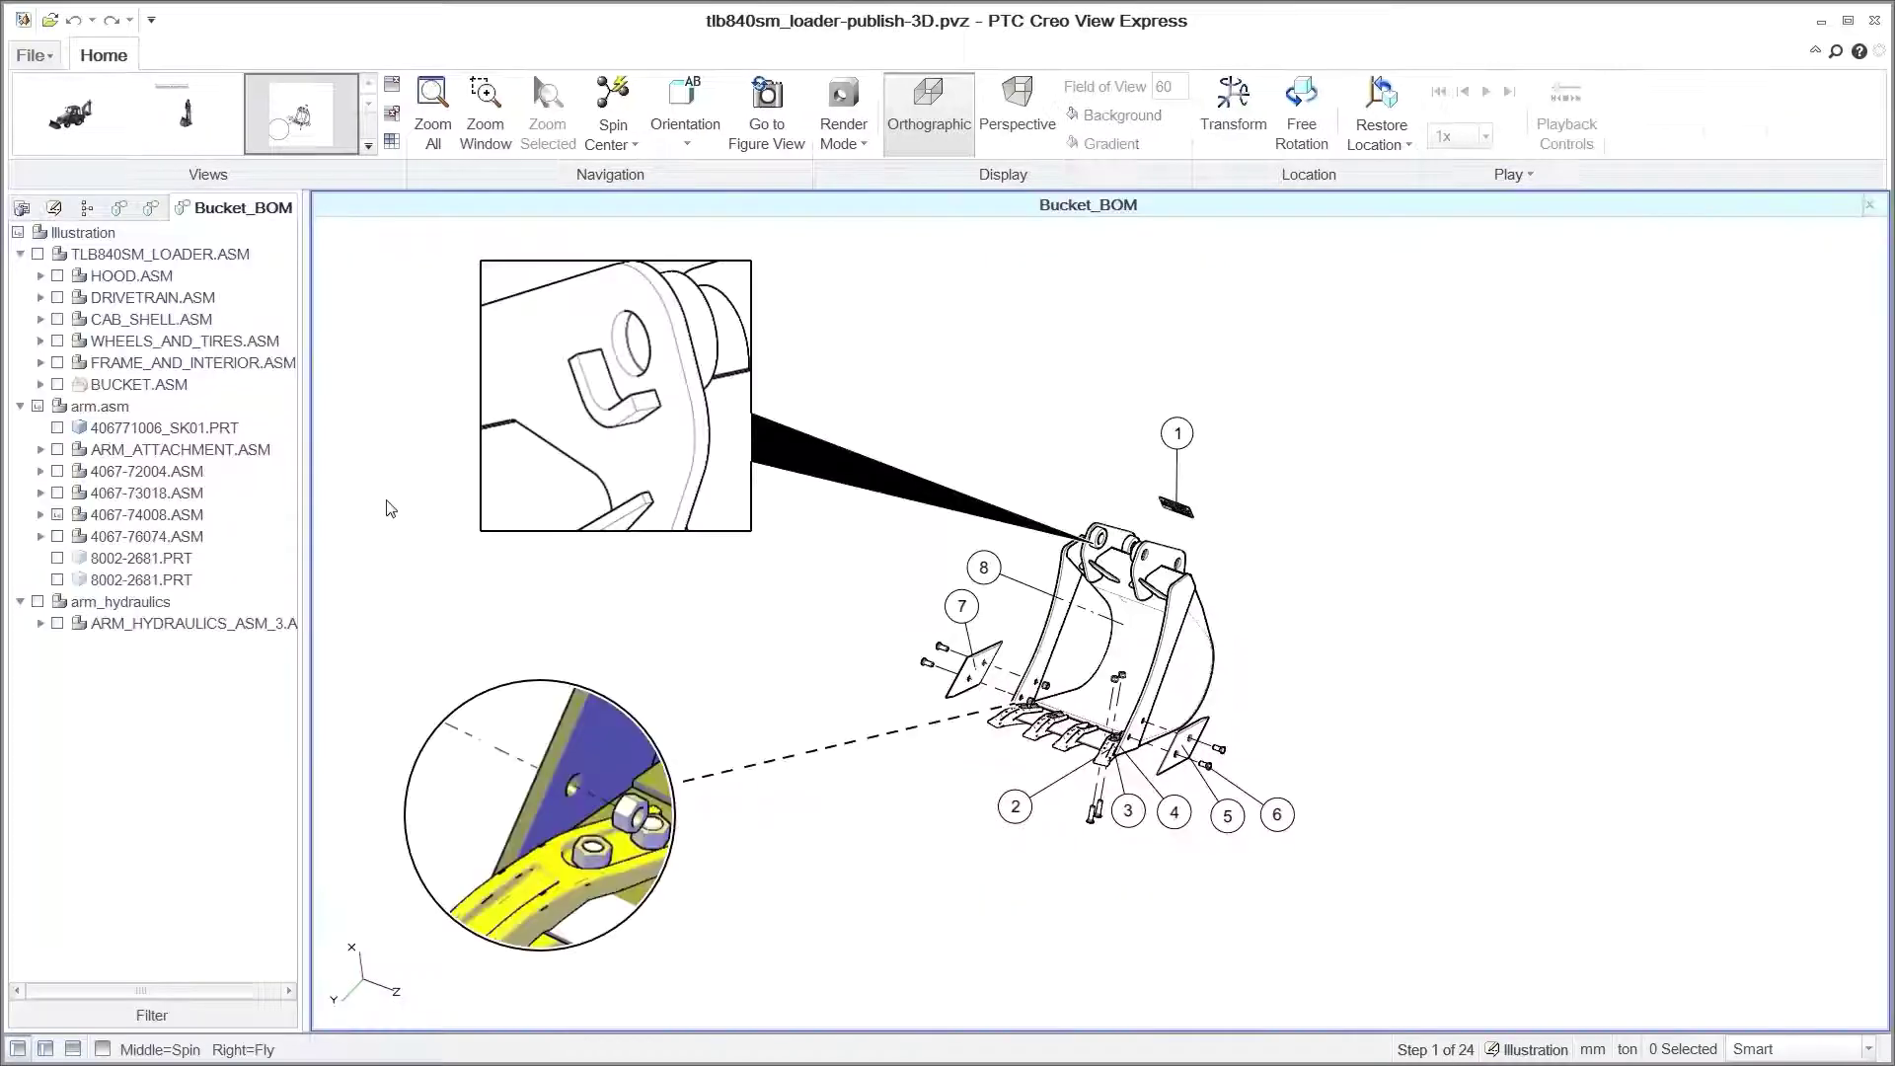